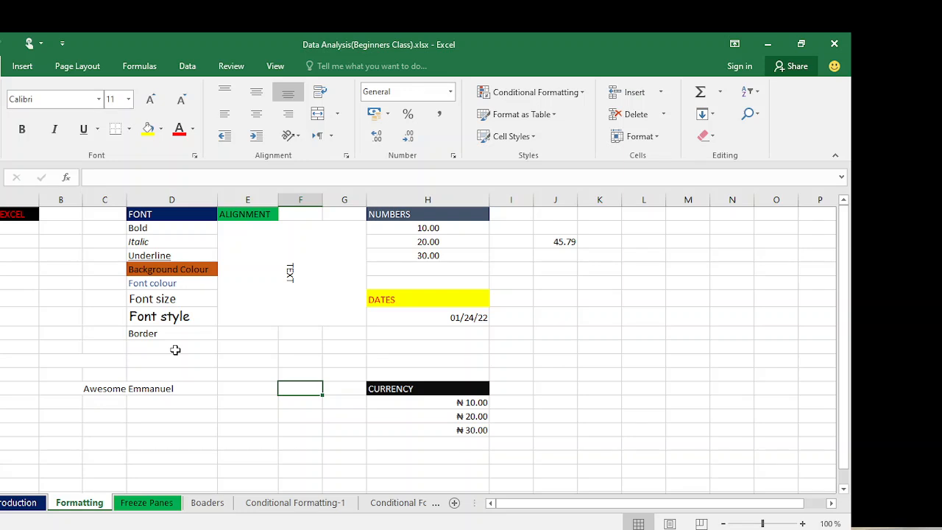
- Select cells in the FONT list and step through the FORMATTING IN EXCEL, FONT, ALIGNMENT and NUMBER entries
{"action": "left_click", "coordinate": [175, 349]}
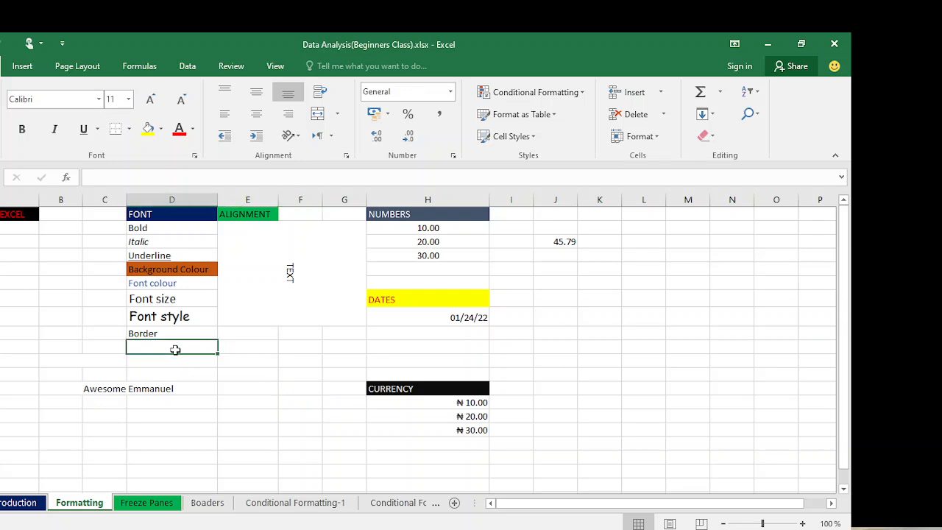
{"action": "left_click_drag", "start_coordinate": [175, 349], "coordinate": [172, 317]}
{"action": "left_click", "coordinate": [83, 311]}
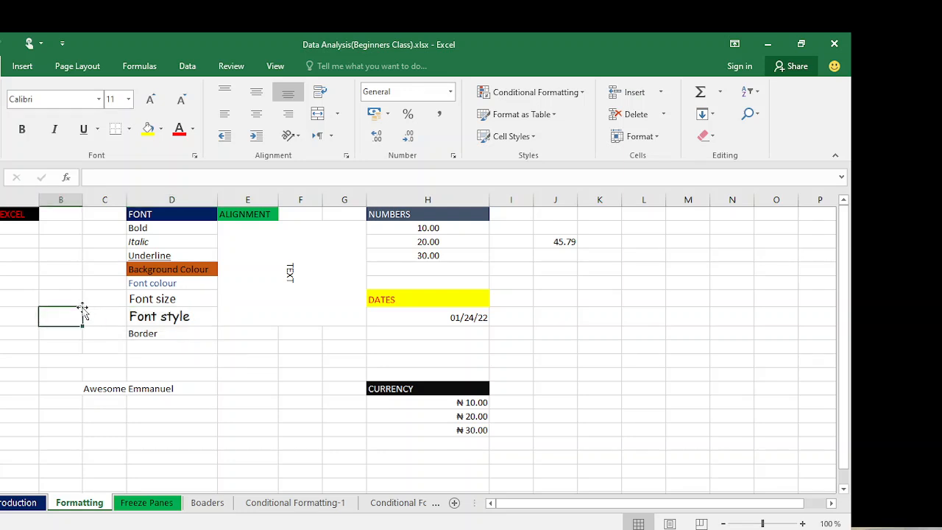
{"action": "left_click", "coordinate": [3, 213]}
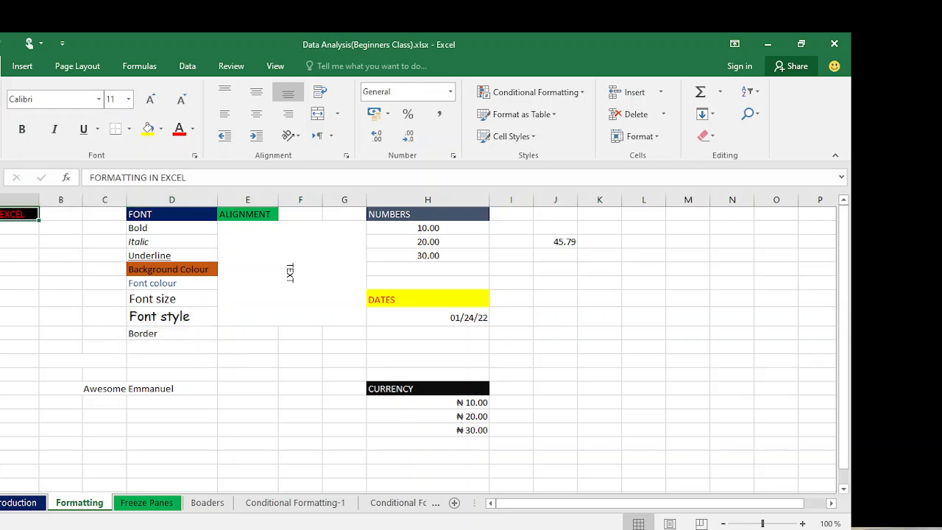
{"action": "left_click", "coordinate": [19, 227]}
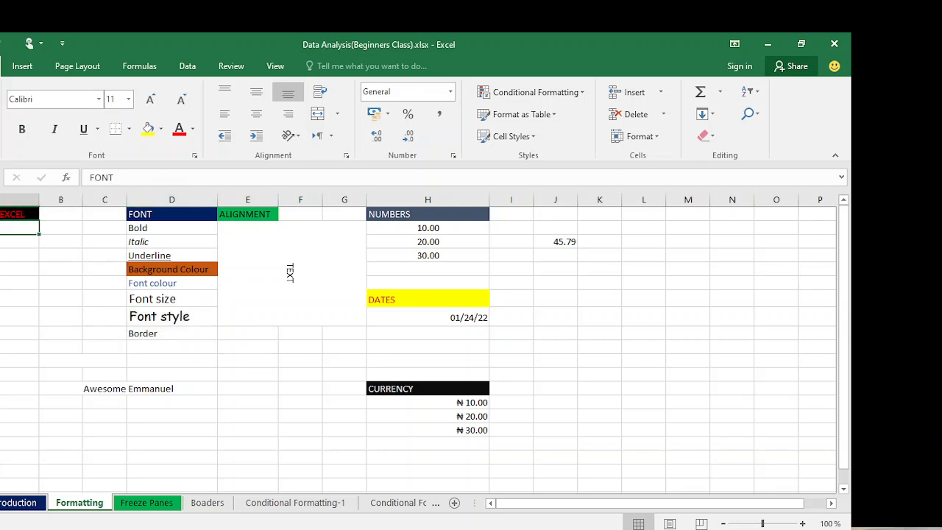
{"action": "left_click", "coordinate": [19, 241]}
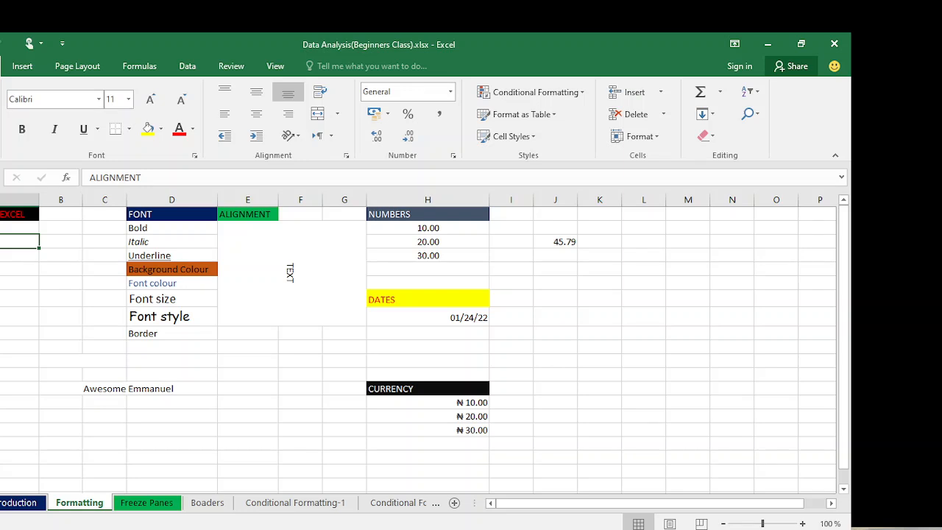
{"action": "left_click", "coordinate": [19, 256]}
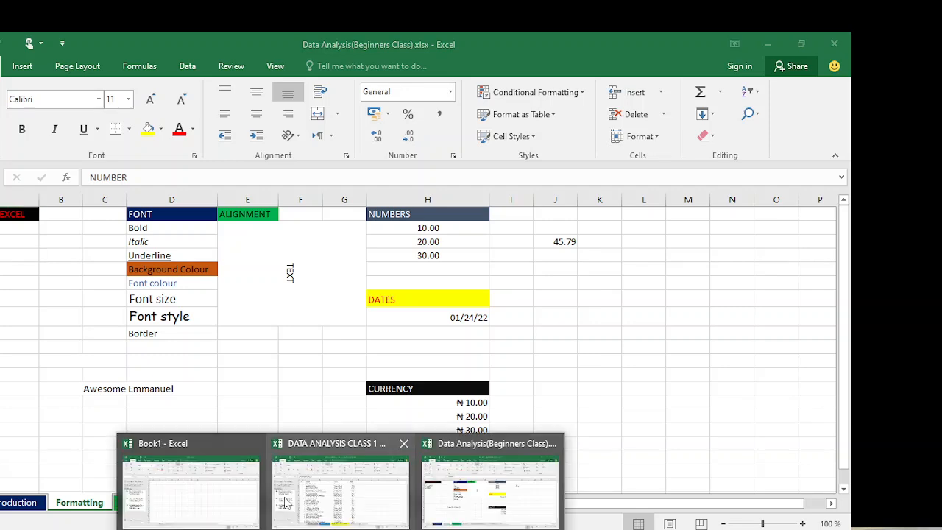
- Switch to the DATA ANALYSIS CLASS 1 workbook and close Document Recovery, removing the recovered files
{"action": "left_click", "coordinate": [285, 501]}
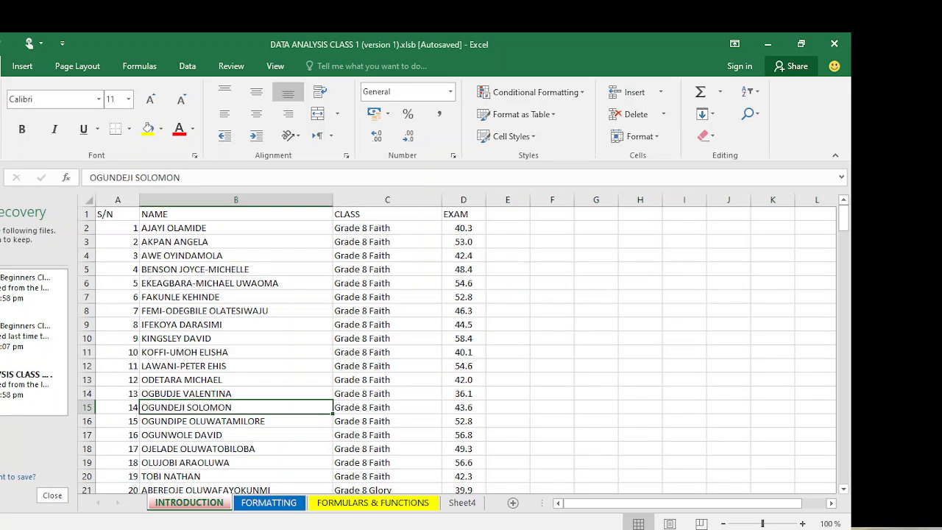
{"action": "mouse_move", "coordinate": [308, 517]}
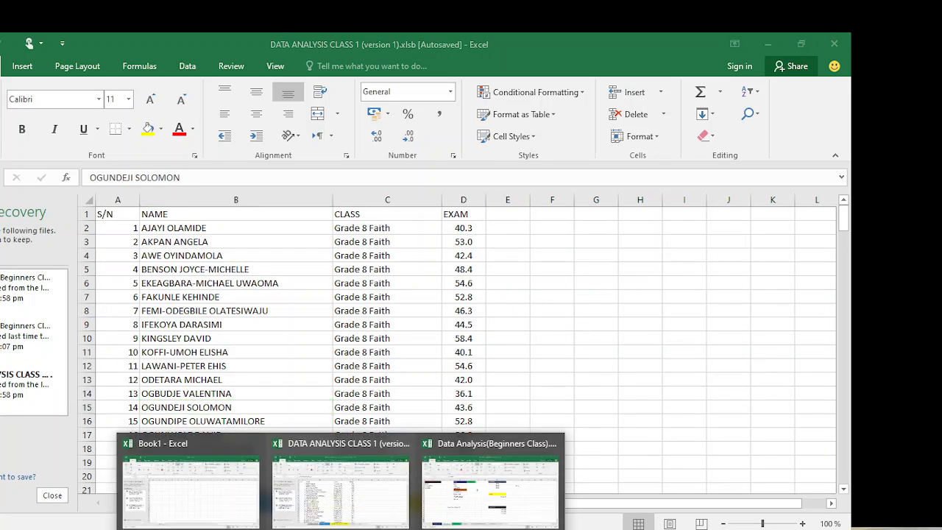
{"action": "left_click", "coordinate": [308, 517]}
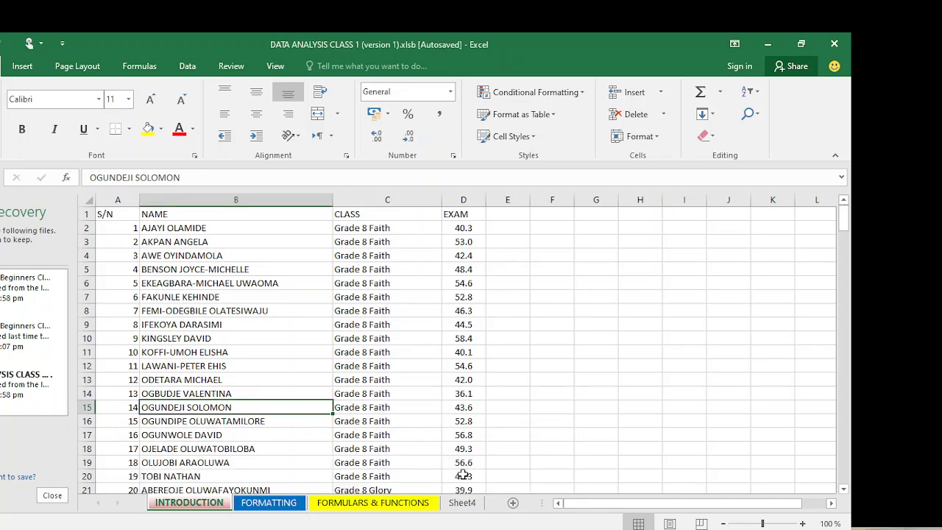
{"action": "left_click", "coordinate": [388, 367]}
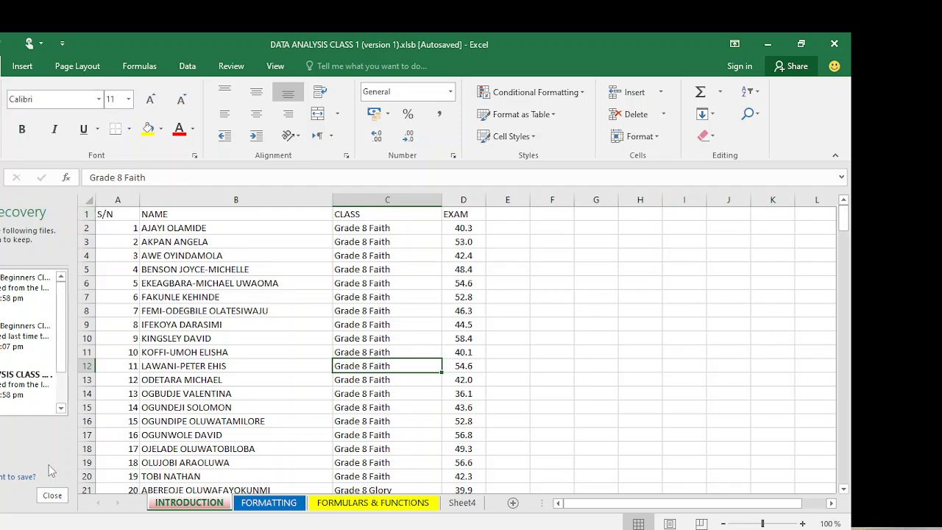
{"action": "left_click", "coordinate": [51, 496]}
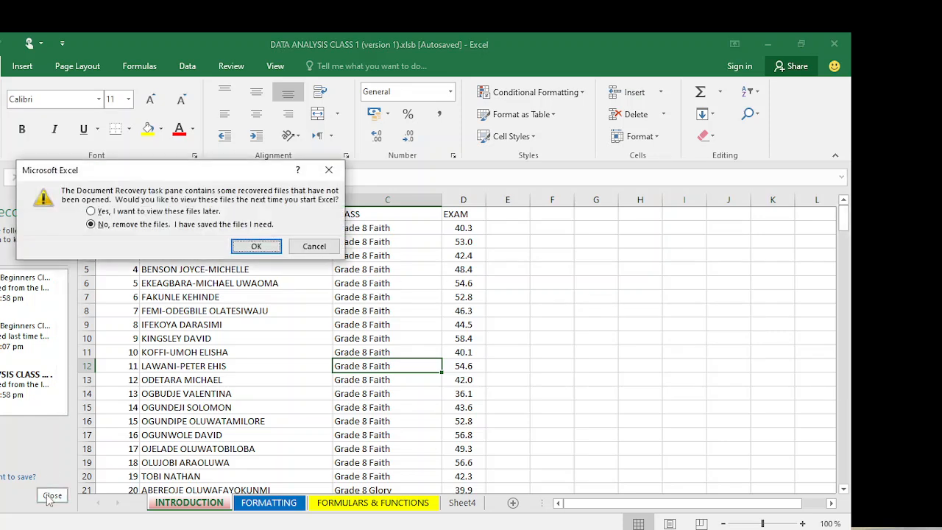
{"action": "left_click", "coordinate": [256, 247]}
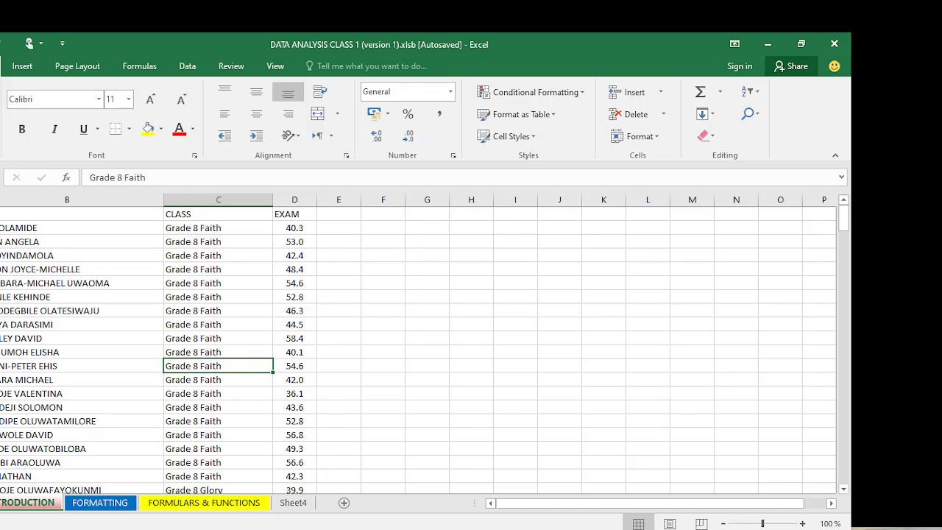
- Select the header row A1:D1, S/N through EXAM, and make it bold
{"action": "left_click_drag", "start_coordinate": [0, 214], "coordinate": [2, 215]}
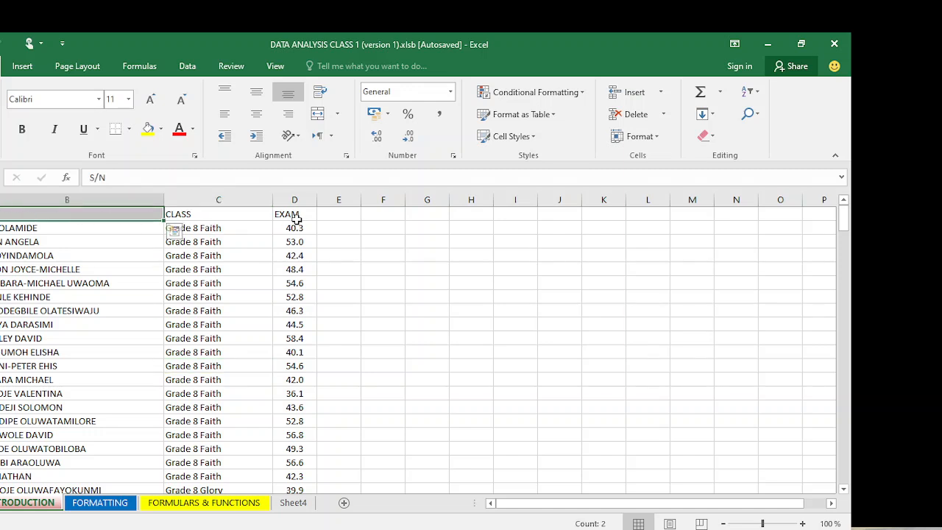
{"action": "left_click", "coordinate": [268, 272]}
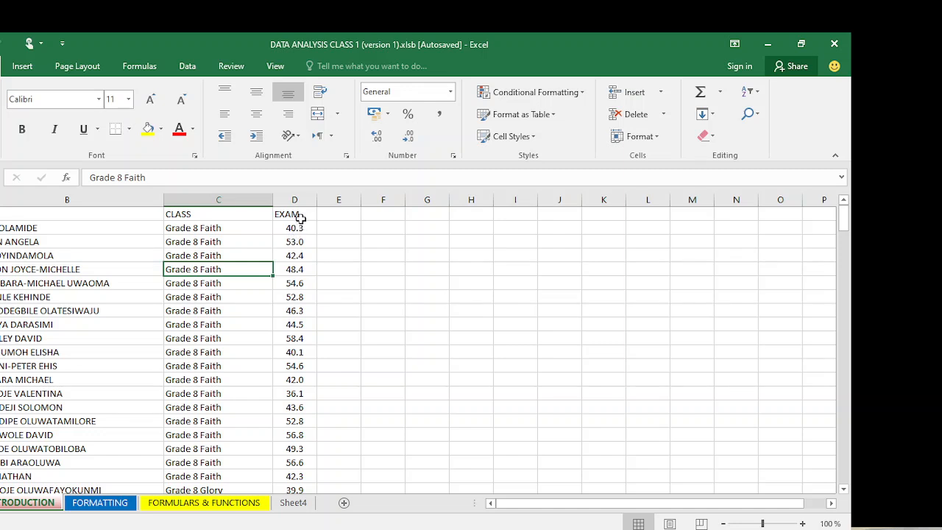
{"action": "left_click_drag", "start_coordinate": [294, 213], "coordinate": [0, 214]}
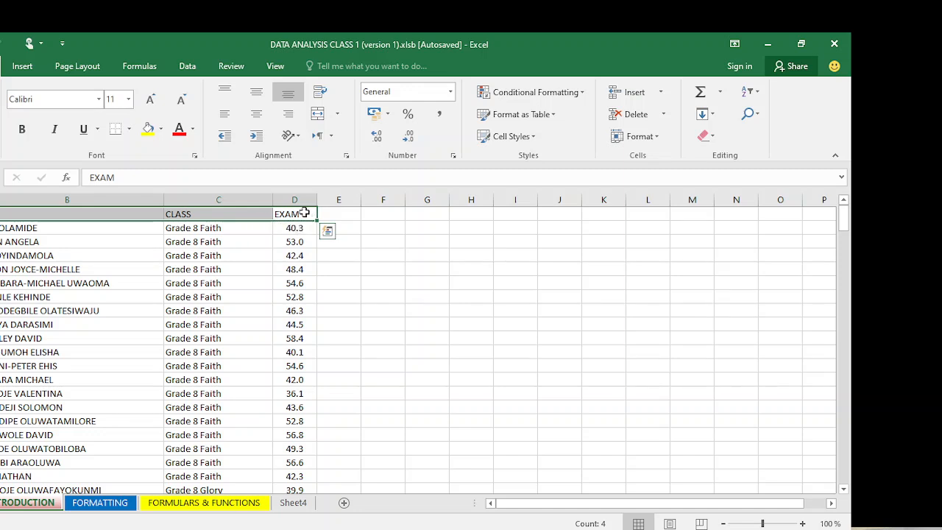
{"action": "key", "text": "ctrl+Home"}
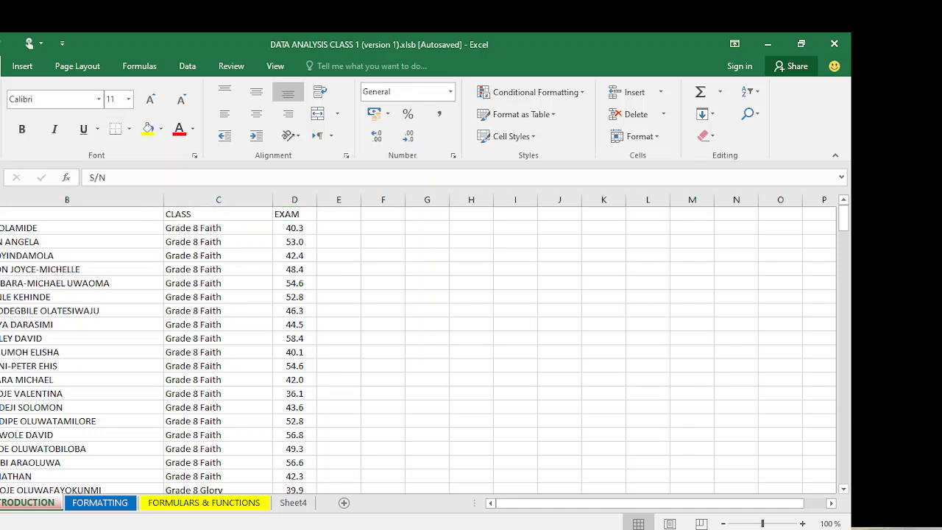
{"action": "left_click_drag", "start_coordinate": [1, 214], "coordinate": [298, 214]}
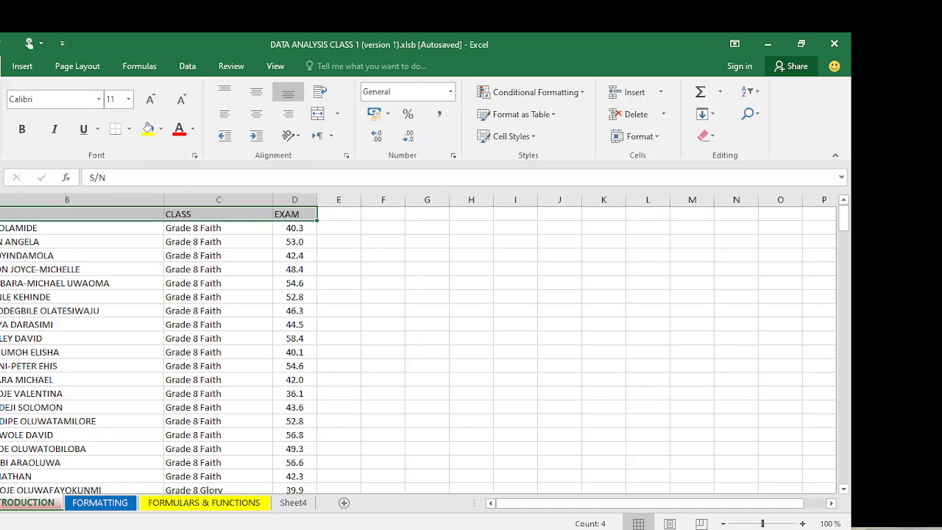
{"action": "left_click", "coordinate": [21, 132]}
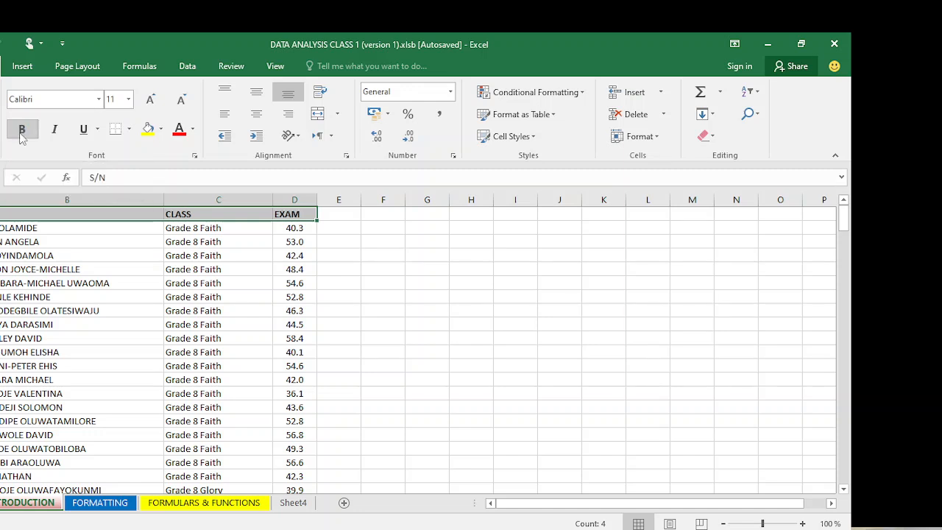
{"action": "left_click", "coordinate": [58, 224]}
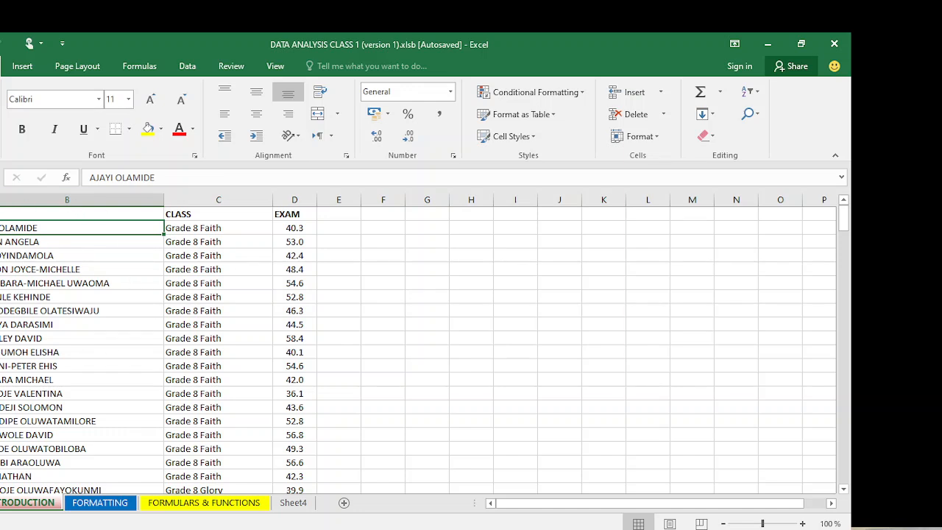
- Apply Bahnschrift to every cell on the sheet at size 14, then enlarge it to 16 point
{"action": "key", "text": "ctrl+a"}
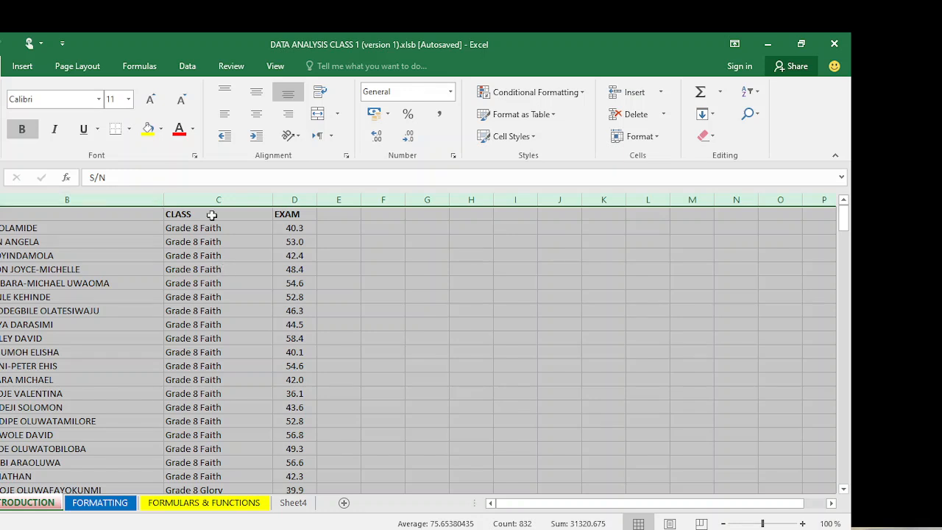
{"action": "left_click", "coordinate": [100, 100]}
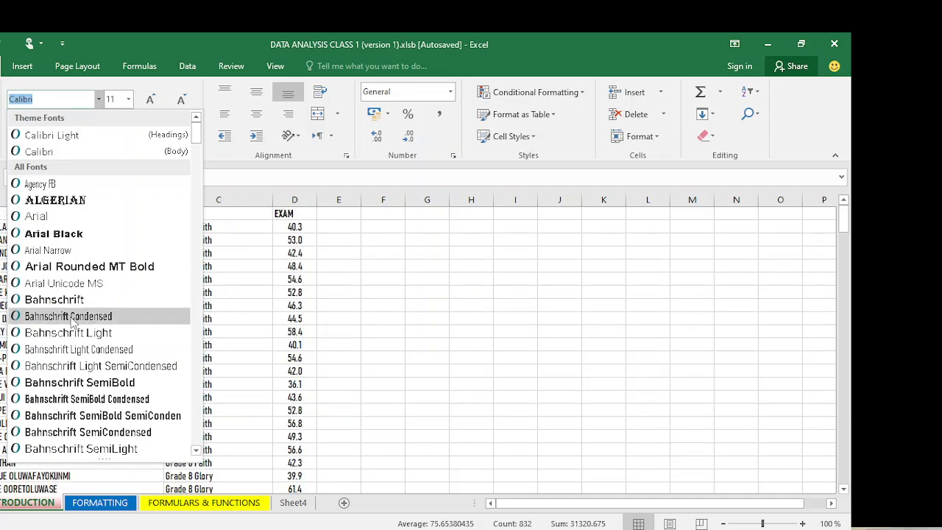
{"action": "left_click", "coordinate": [55, 299]}
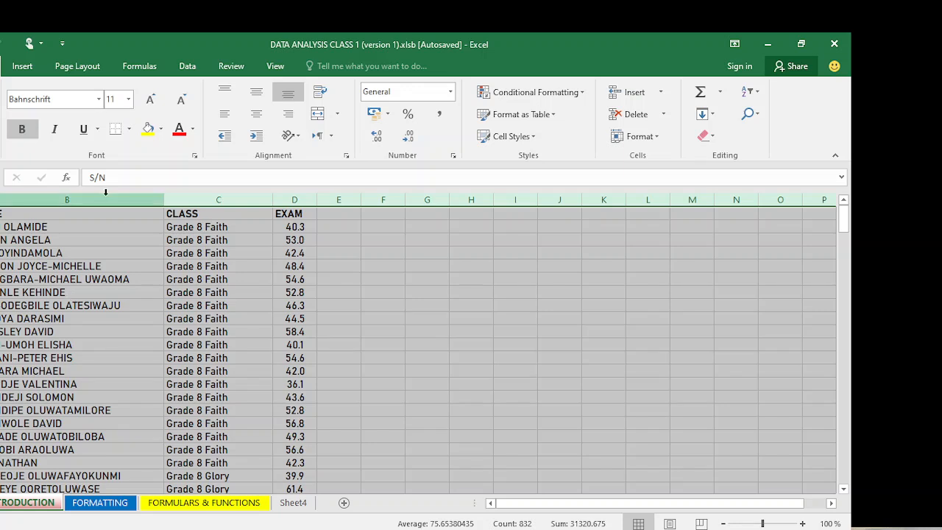
{"action": "left_click", "coordinate": [128, 100]}
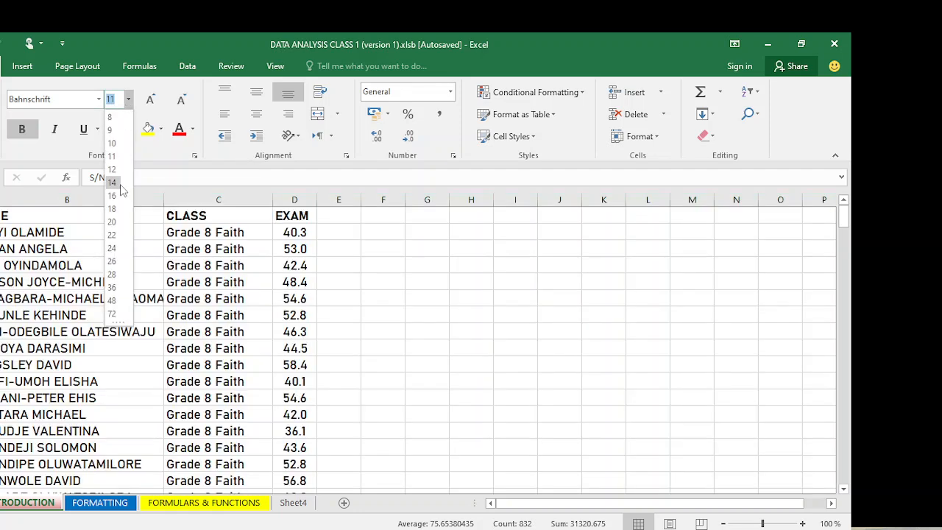
{"action": "left_click", "coordinate": [120, 184]}
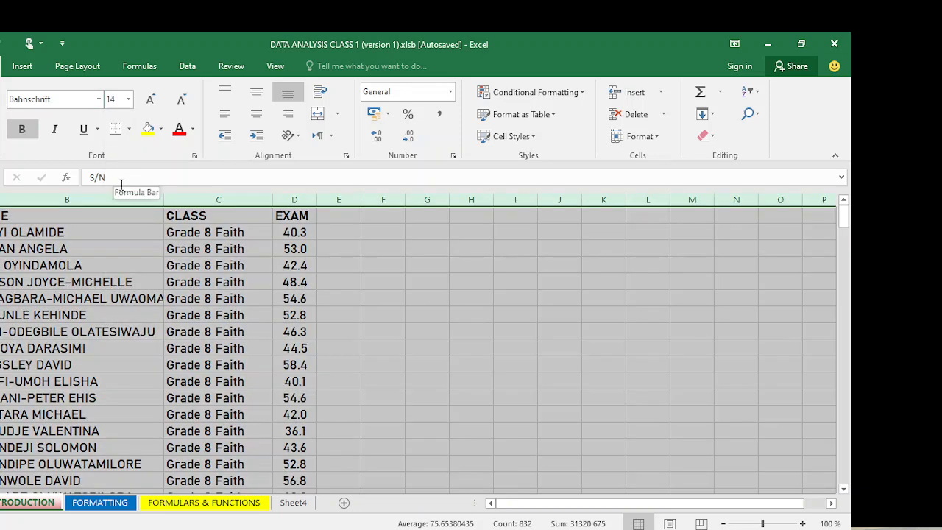
{"action": "left_click", "coordinate": [128, 100]}
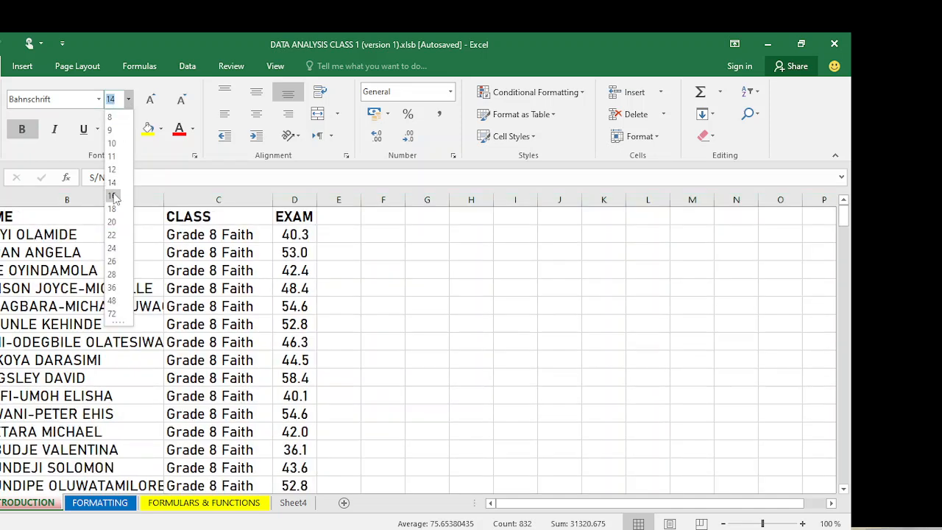
{"action": "left_click", "coordinate": [111, 196]}
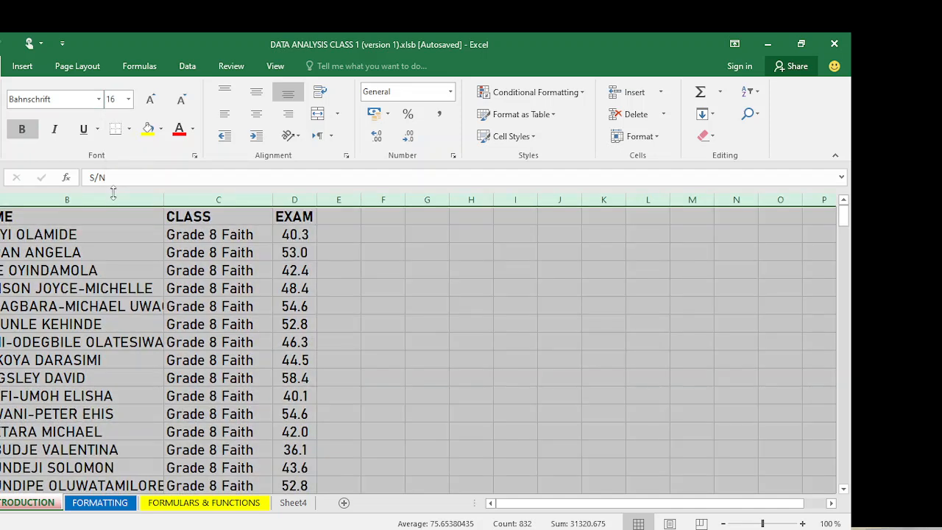
{"action": "left_click", "coordinate": [140, 268]}
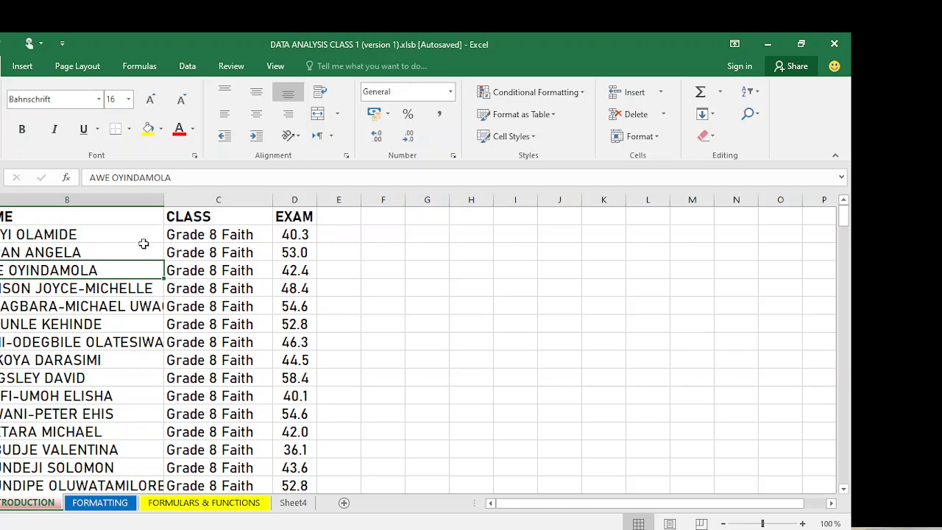
- Check the truncated student names and widen column B slightly
{"action": "left_click", "coordinate": [135, 306]}
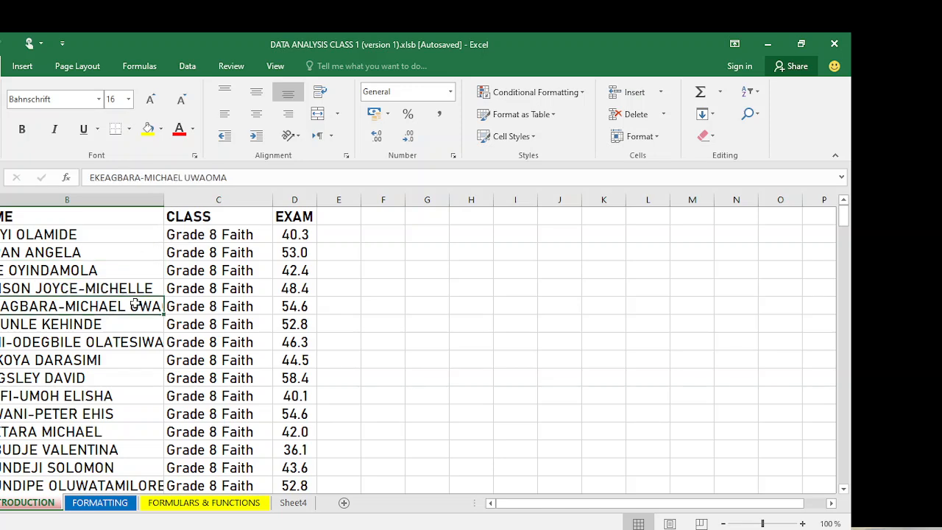
{"action": "left_click", "coordinate": [144, 352]}
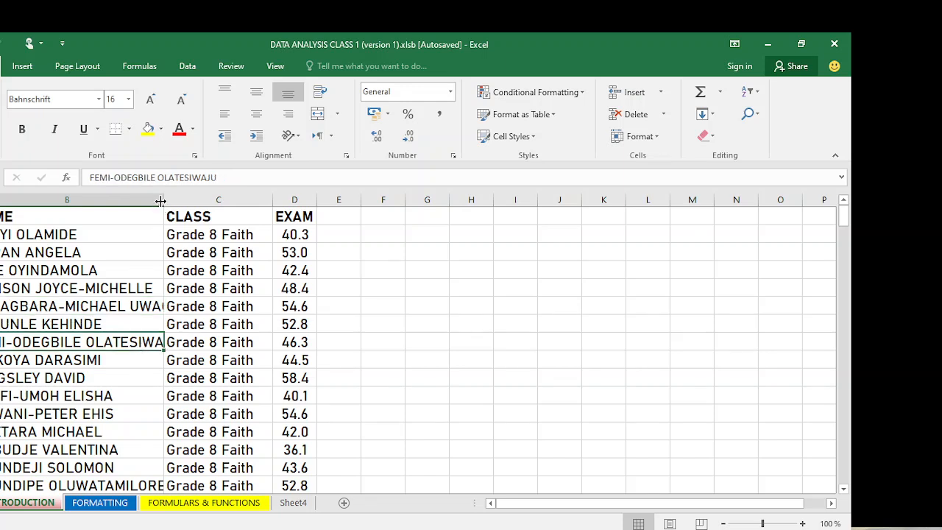
{"action": "left_click_drag", "start_coordinate": [160, 200], "coordinate": [187, 204]}
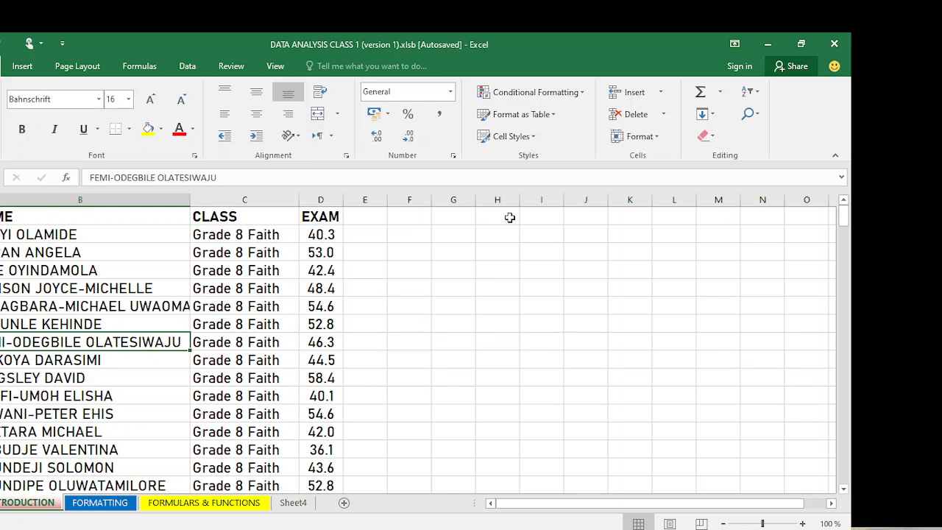
- Try Page Break Preview, return to Normal view, and widen column B to fit full names
{"action": "left_click", "coordinate": [274, 66]}
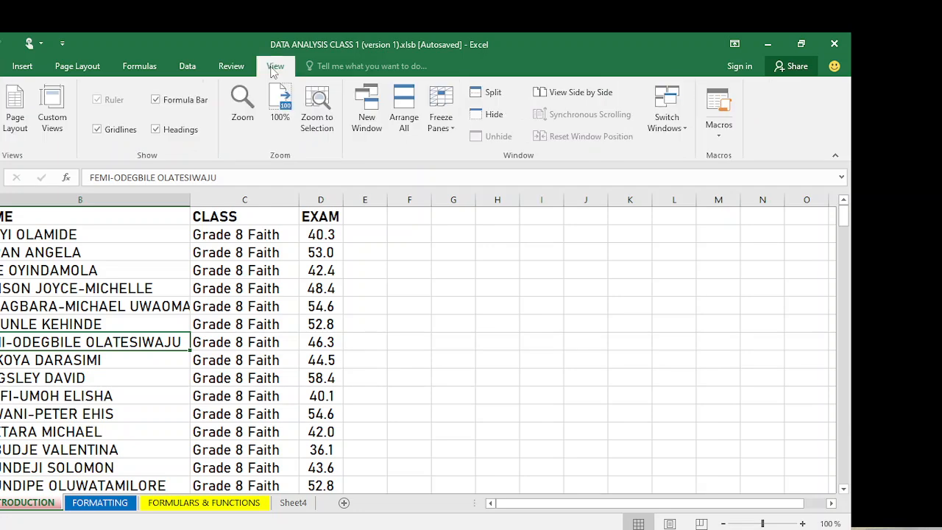
{"action": "left_click", "coordinate": [0, 109]}
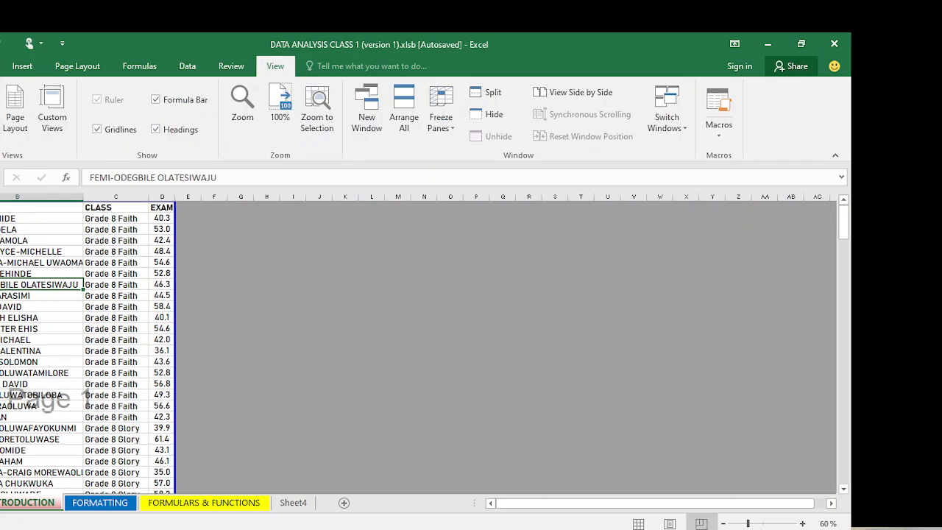
{"action": "left_click", "coordinate": [0, 109]}
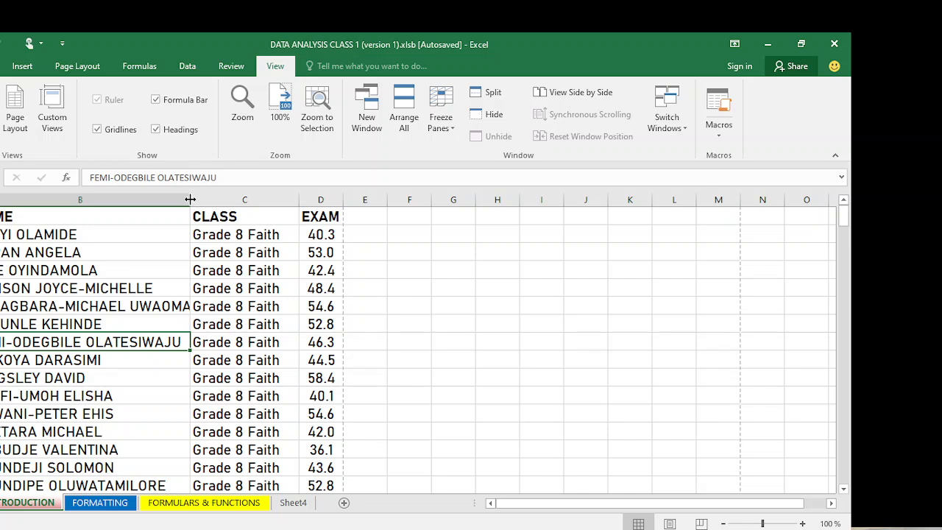
{"action": "left_click_drag", "start_coordinate": [191, 200], "coordinate": [256, 212]}
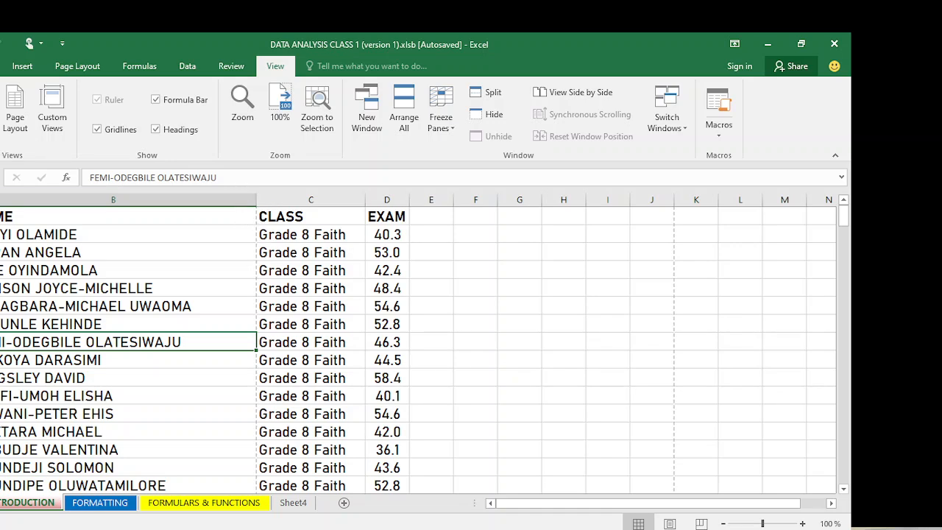
{"action": "key", "text": "alt+f"}
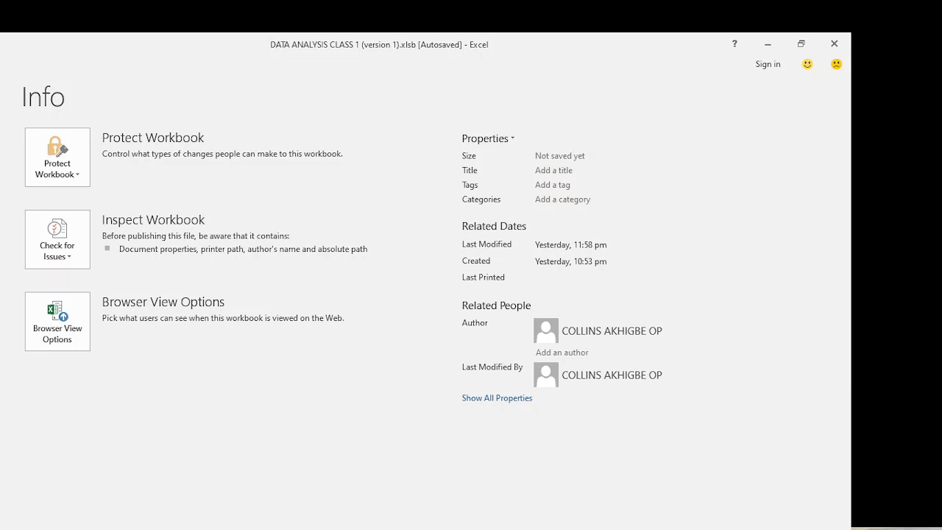
{"action": "key", "text": "ctrl+p"}
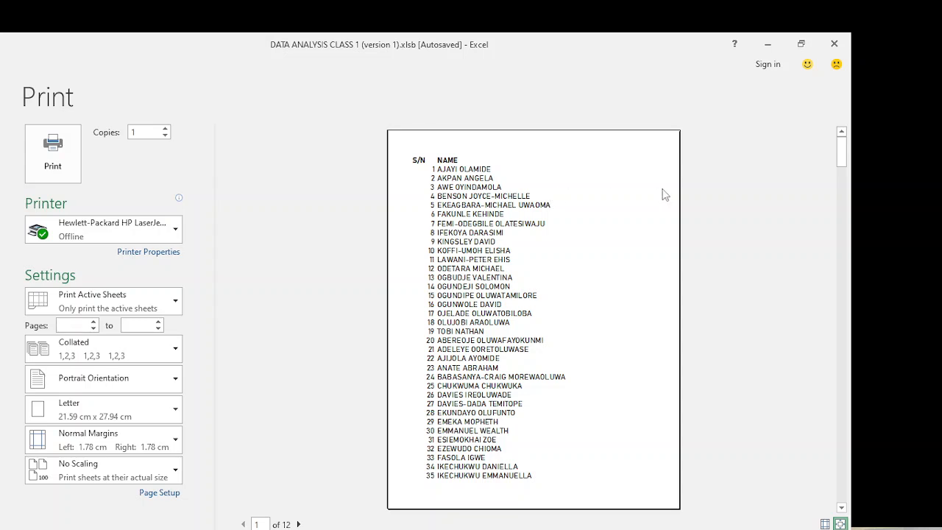
{"action": "left_click_drag", "start_coordinate": [844, 156], "coordinate": [850, 190]}
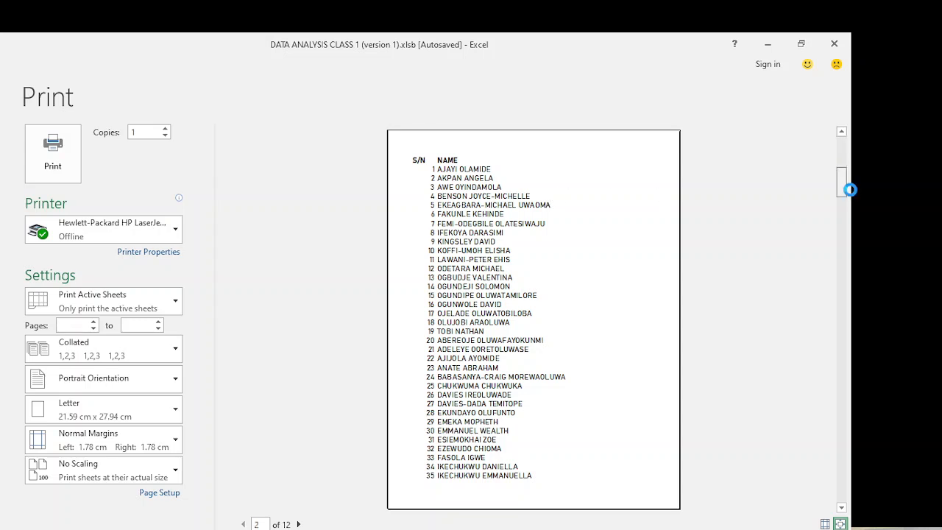
{"action": "right_click", "coordinate": [844, 234]}
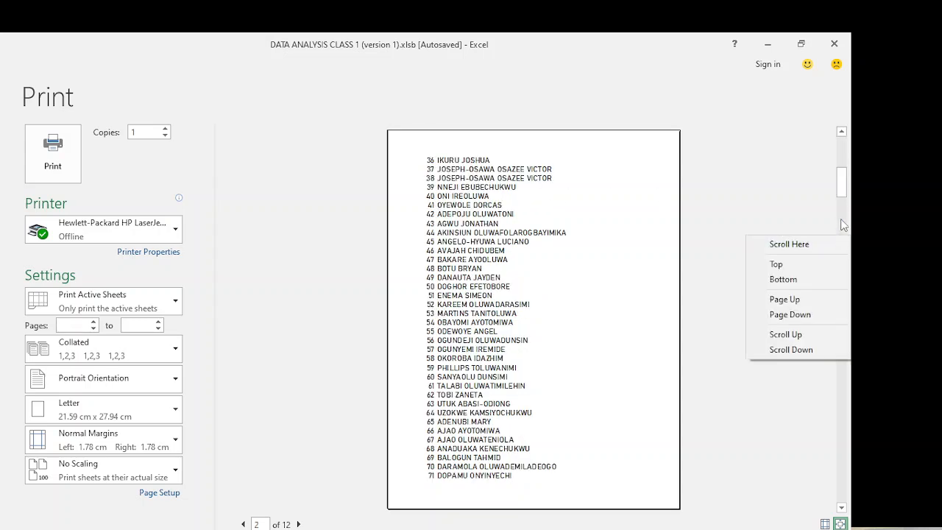
{"action": "left_click", "coordinate": [844, 225]}
{"action": "left_click", "coordinate": [847, 256]}
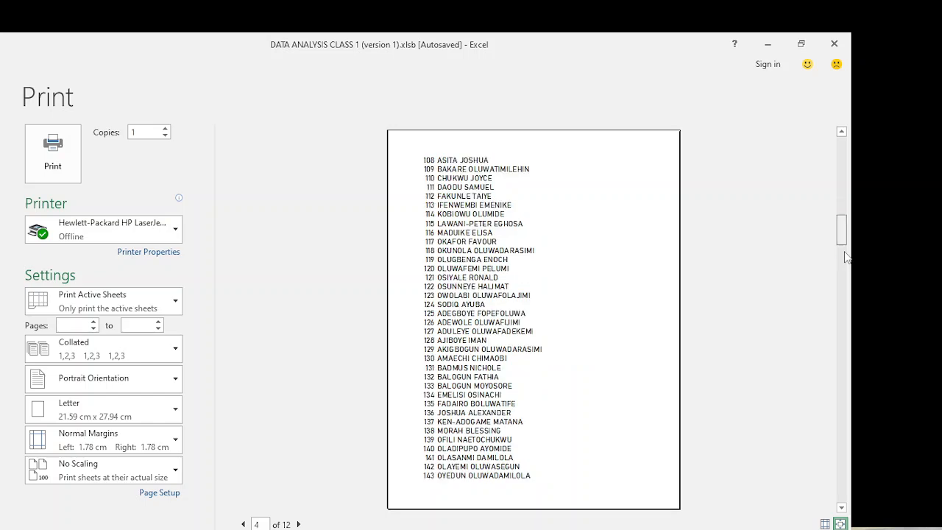
{"action": "left_click", "coordinate": [299, 524]}
{"action": "left_click", "coordinate": [299, 524]}
{"action": "left_click", "coordinate": [299, 524]}
{"action": "left_click", "coordinate": [299, 524]}
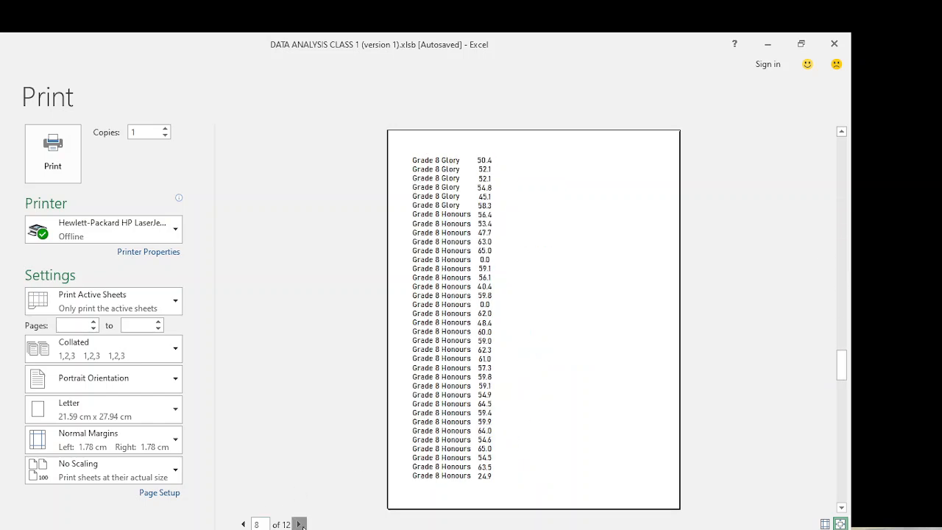
{"action": "left_click", "coordinate": [299, 524]}
{"action": "left_click", "coordinate": [298, 524]}
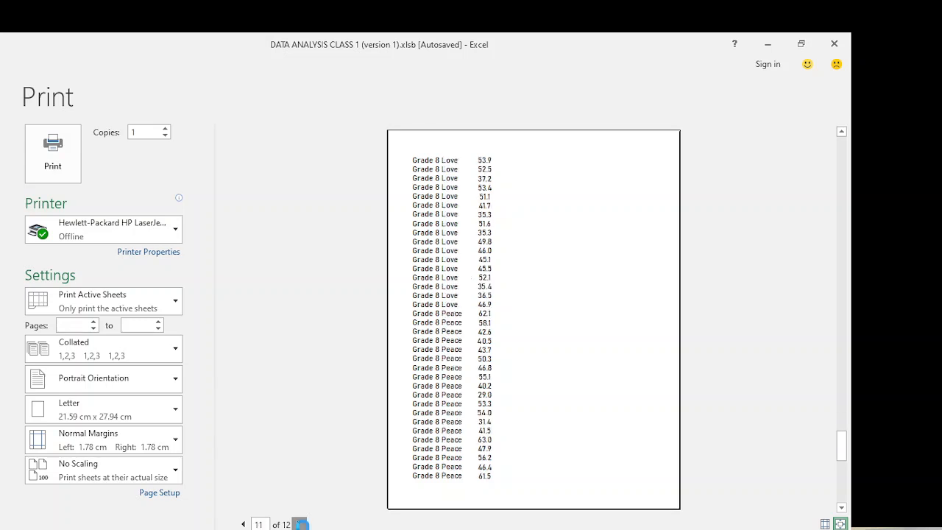
{"action": "left_click", "coordinate": [298, 524]}
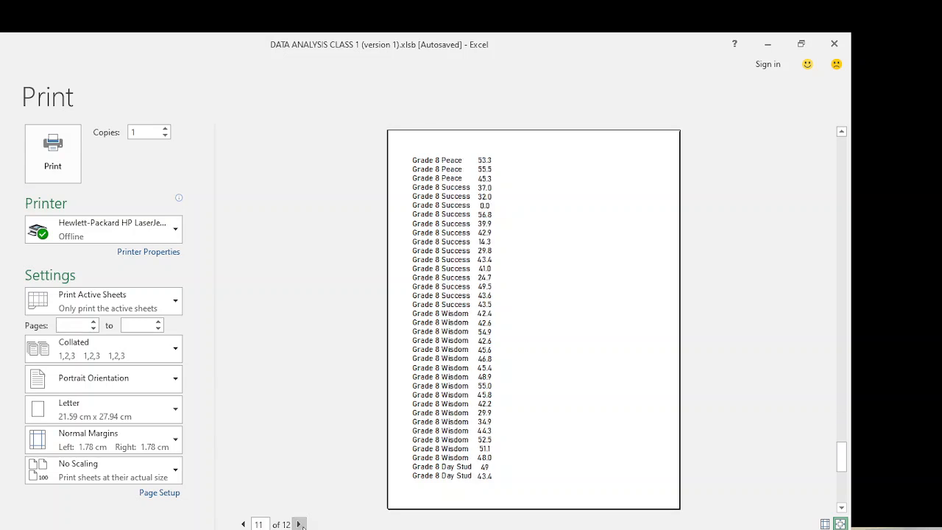
{"action": "left_click", "coordinate": [299, 524]}
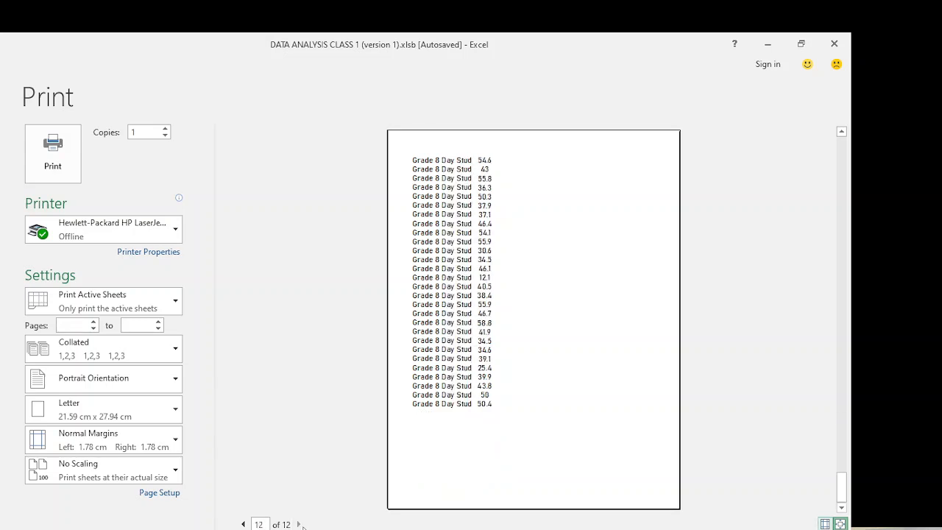
{"action": "left_click", "coordinate": [243, 524]}
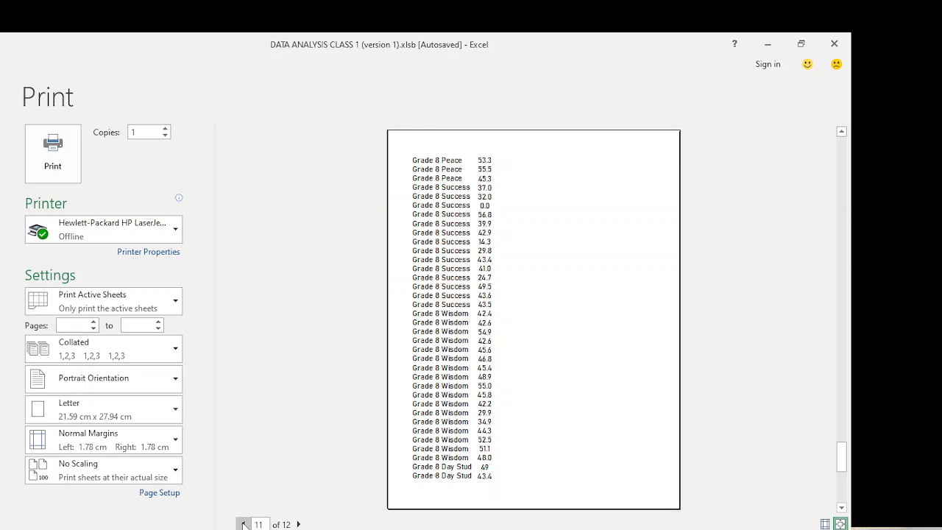
{"action": "key", "text": "Escape"}
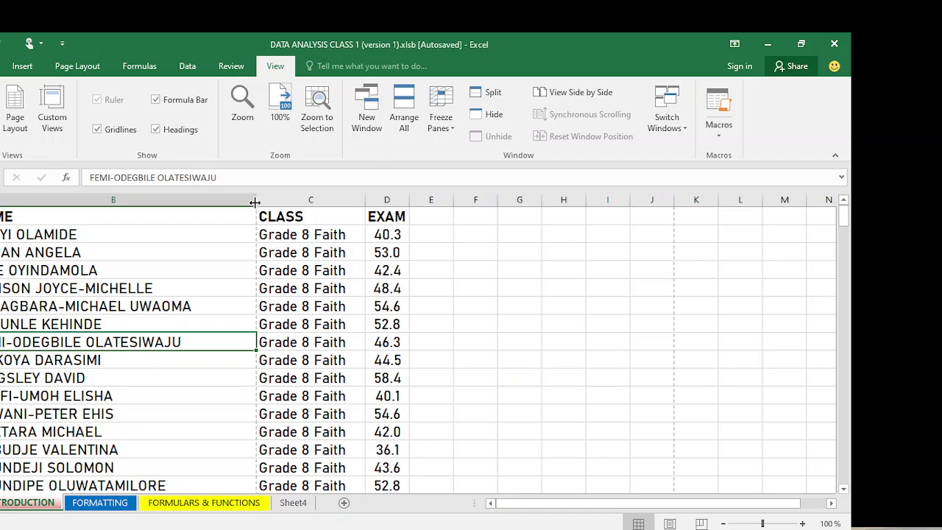
- Narrow column B so long names get cut off, then select the whole column B
{"action": "left_click_drag", "start_coordinate": [256, 204], "coordinate": [137, 194]}
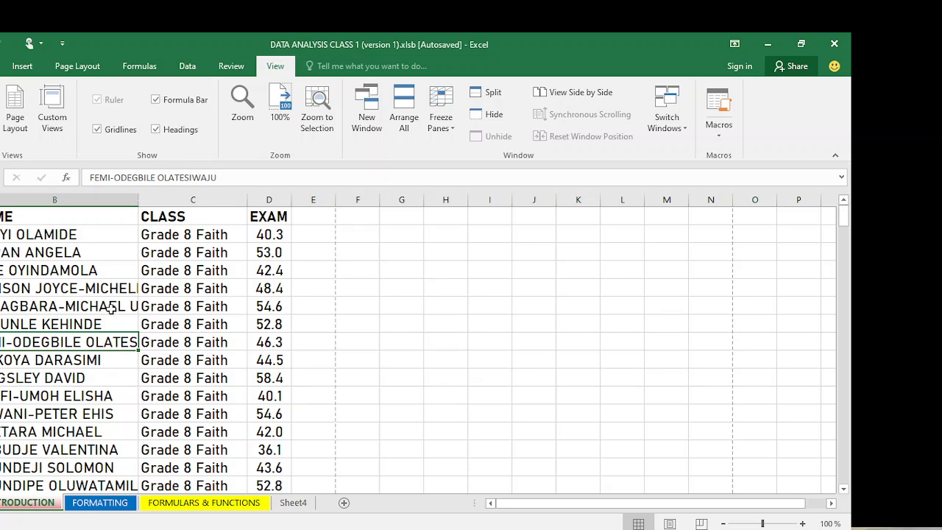
{"action": "left_click", "coordinate": [0, 66]}
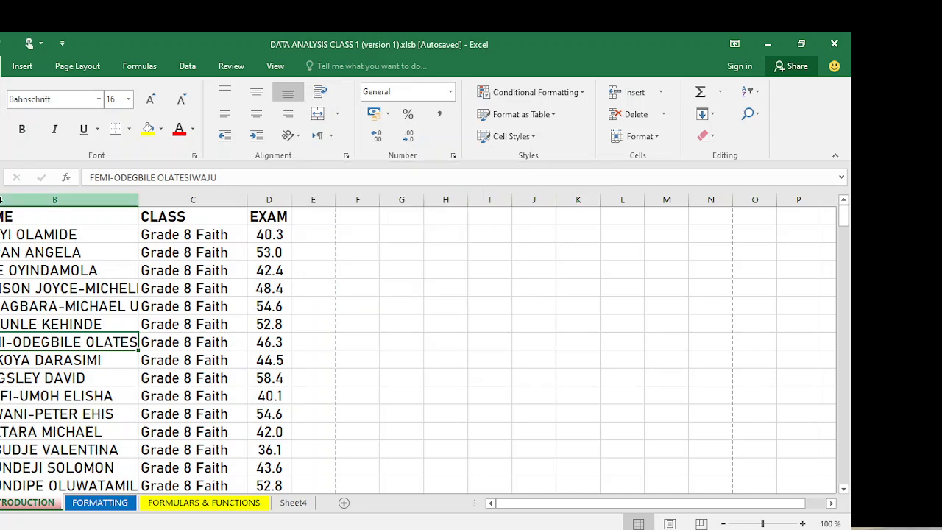
{"action": "left_click", "coordinate": [54, 195]}
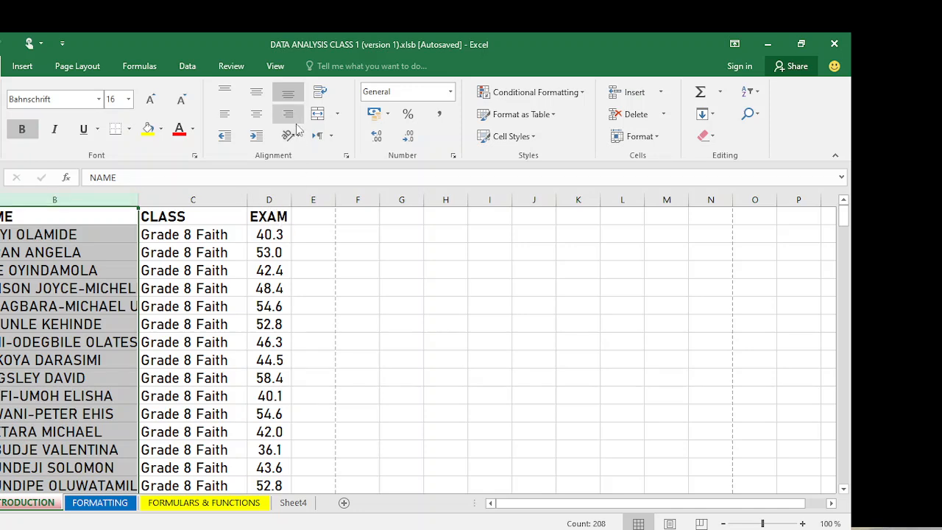
- Apply Wrap Text to column B, check the wrapped names, and widen the column slightly
{"action": "left_click", "coordinate": [322, 94]}
{"action": "left_click", "coordinate": [190, 318]}
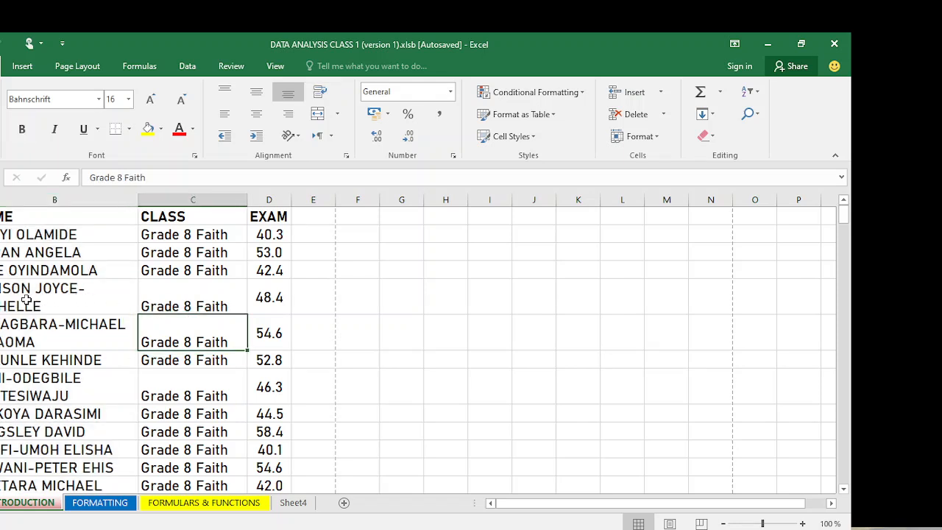
{"action": "left_click", "coordinate": [58, 297]}
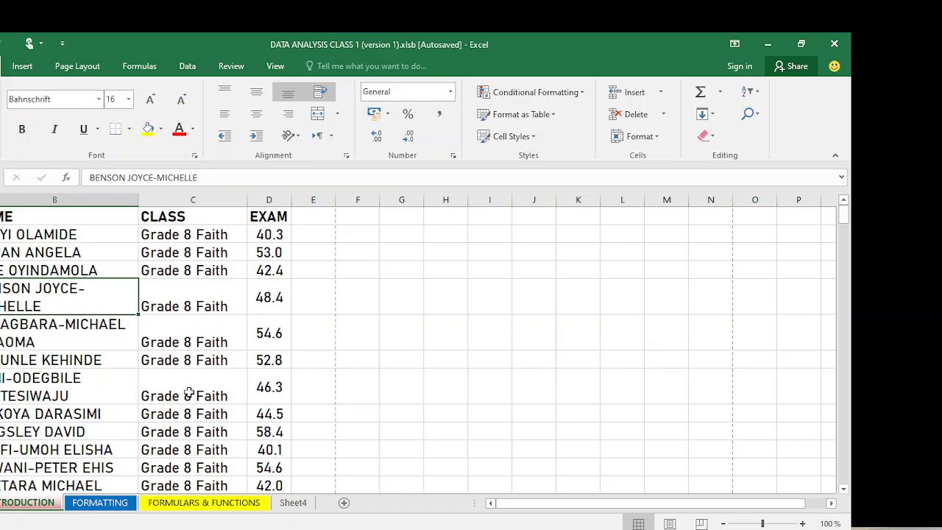
{"action": "left_click", "coordinate": [122, 357]}
{"action": "left_click", "coordinate": [109, 331]}
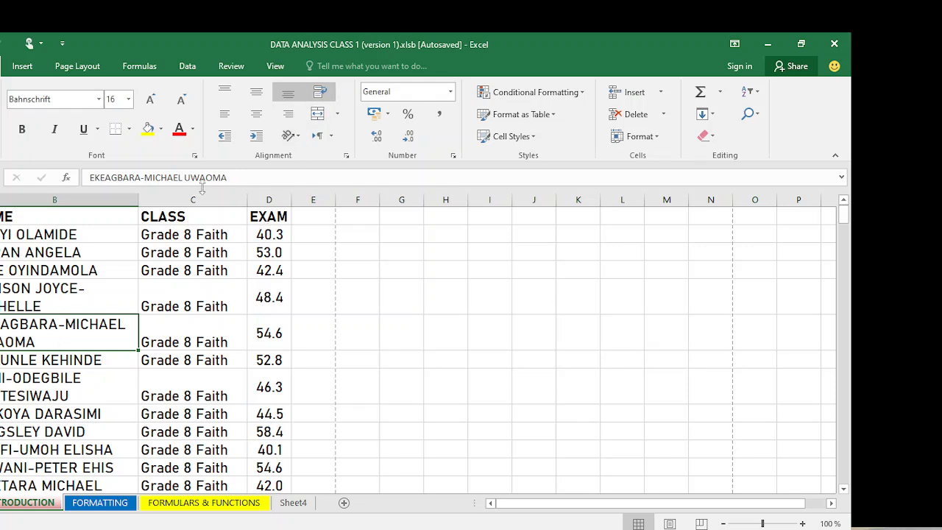
{"action": "left_click_drag", "start_coordinate": [138, 199], "coordinate": [155, 199]}
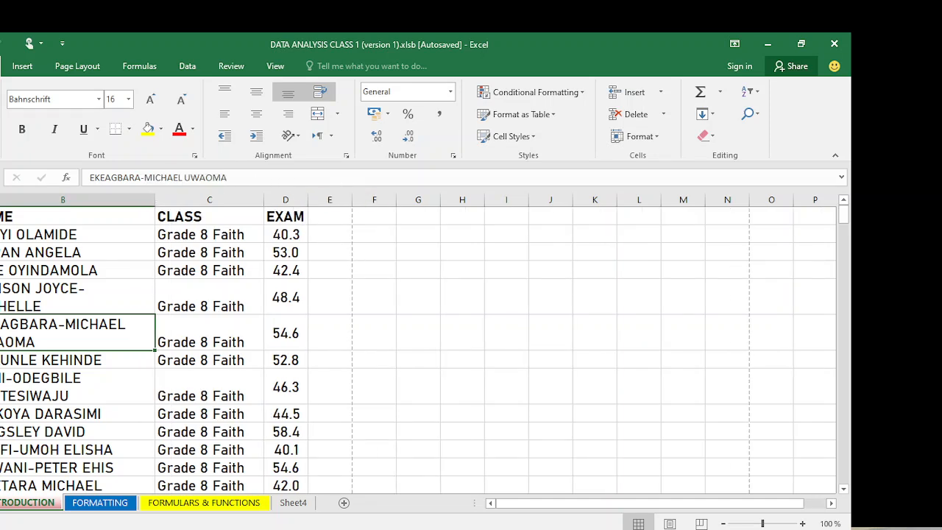
{"action": "key", "text": "alt+f"}
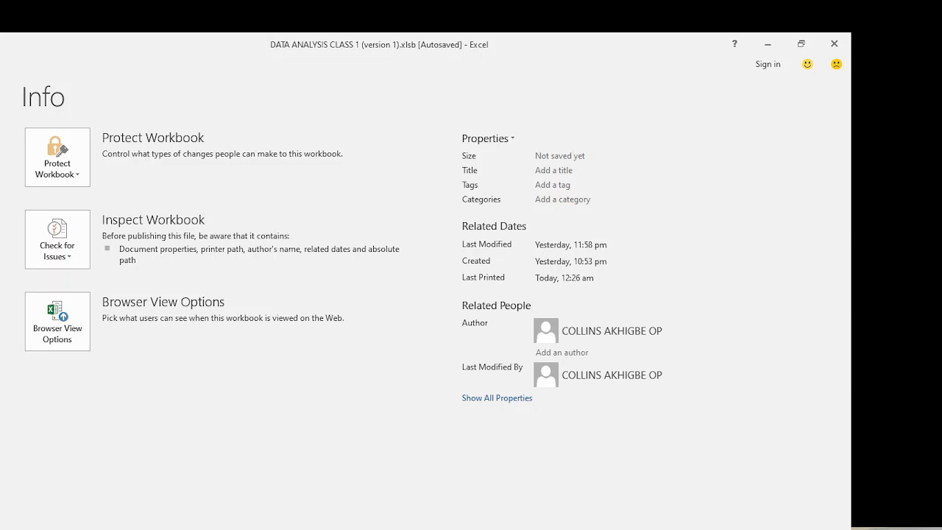
{"action": "key", "text": "ctrl+p"}
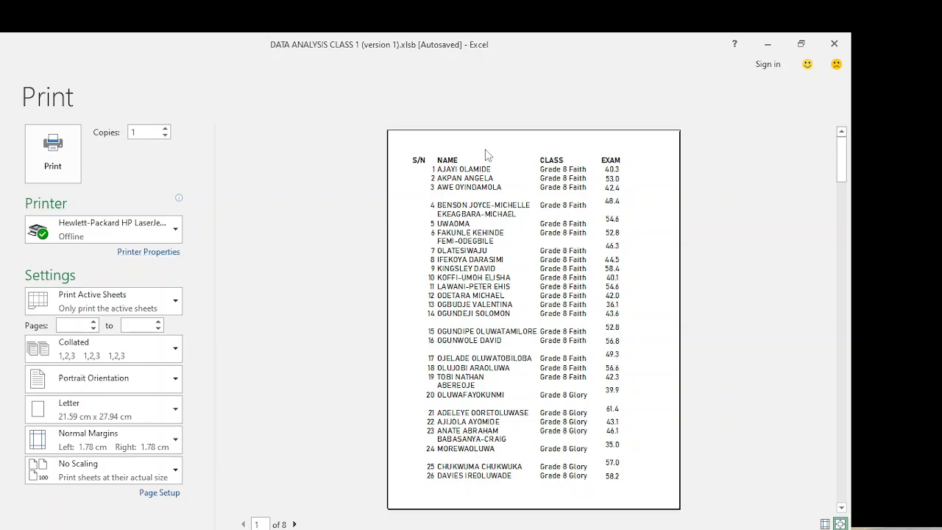
{"action": "key", "text": "Escape"}
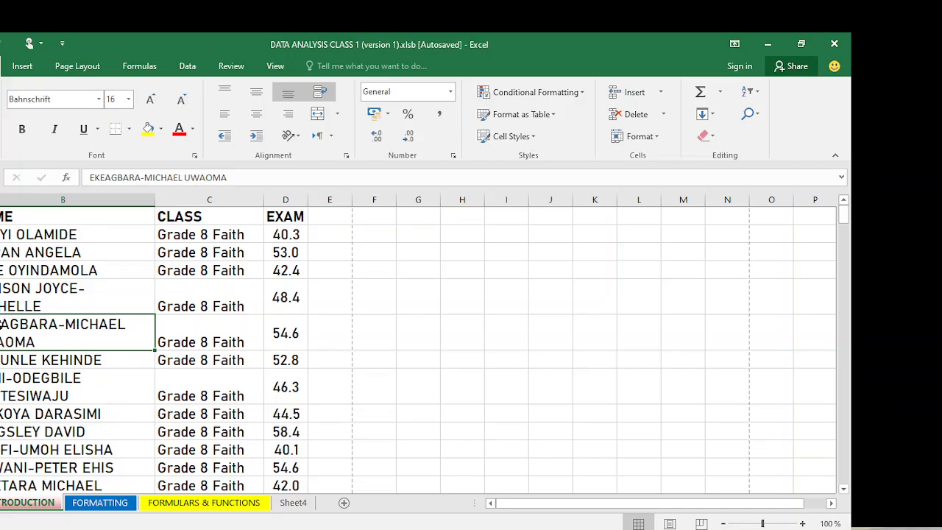
{"action": "key", "text": "ctrl+a"}
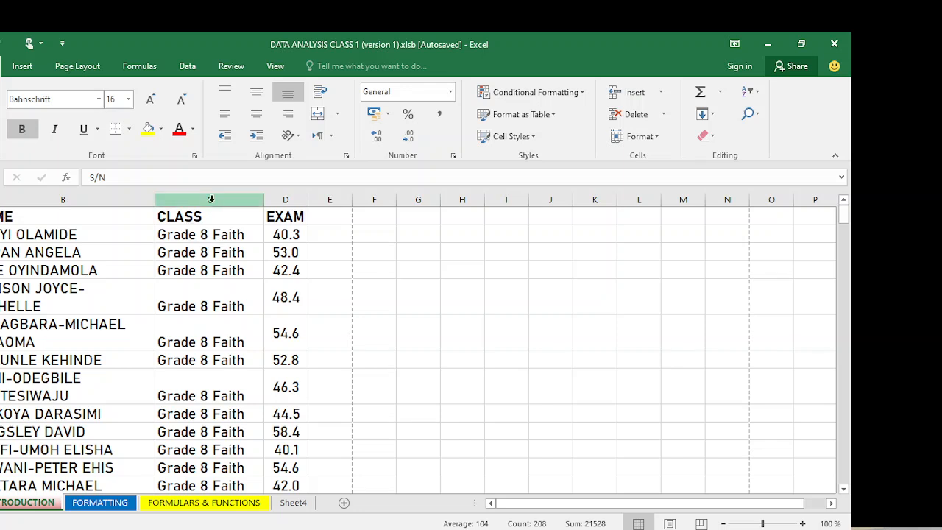
- Centre the table contents and the CLASS column horizontally and vertically
{"action": "left_click", "coordinate": [257, 116]}
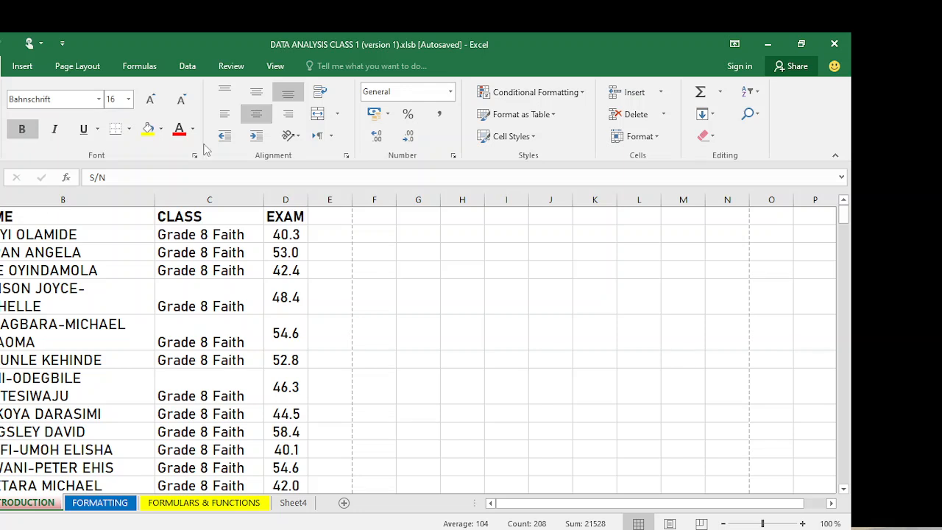
{"action": "left_click", "coordinate": [257, 94]}
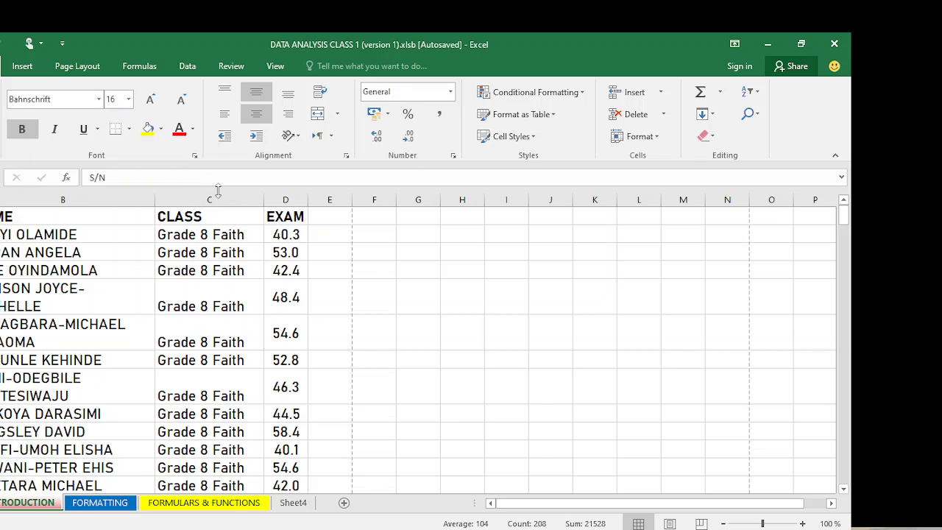
{"action": "left_click", "coordinate": [342, 237]}
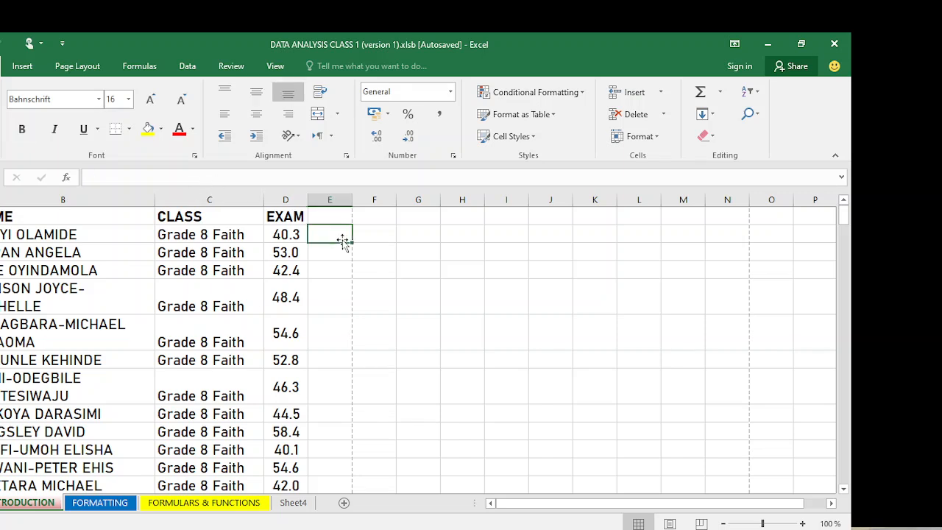
{"action": "left_click", "coordinate": [232, 193]}
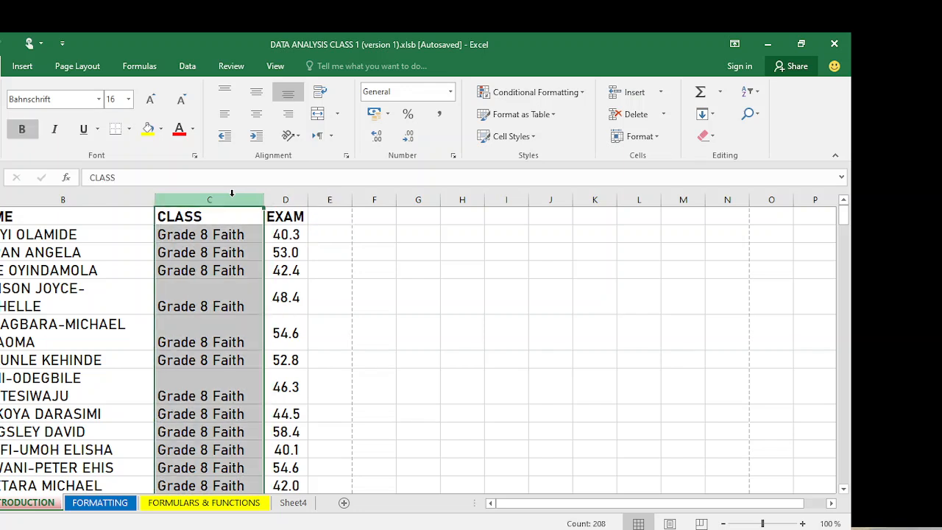
{"action": "left_click", "coordinate": [256, 93]}
{"action": "left_click", "coordinate": [257, 114]}
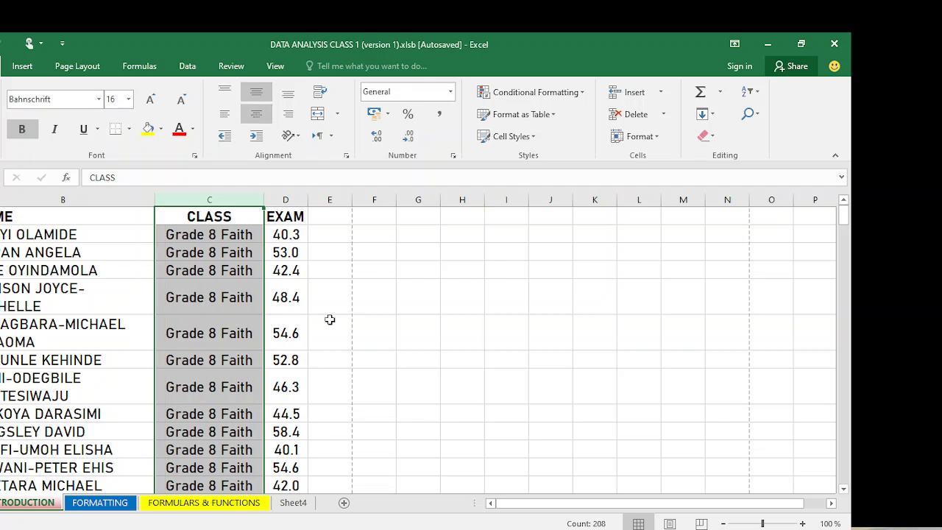
- Centre the EXAM column D horizontally and vertically
{"action": "left_click", "coordinate": [287, 200]}
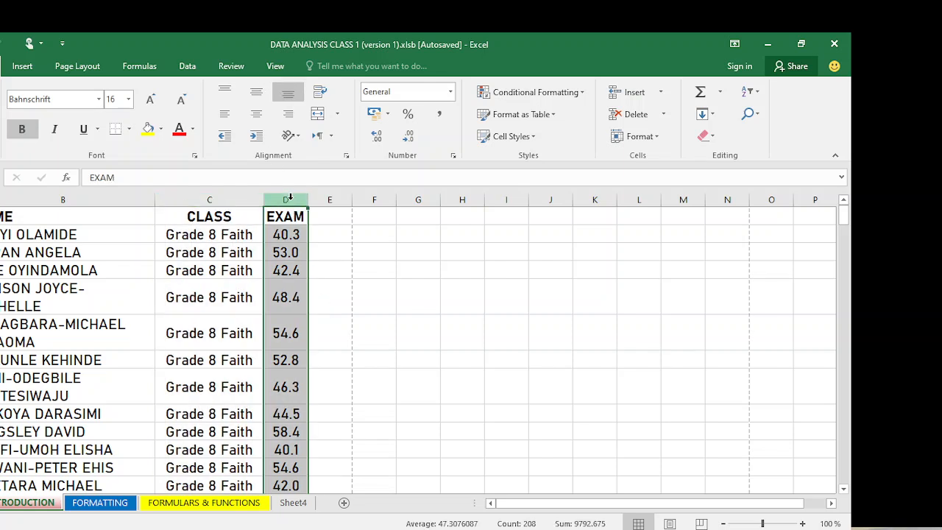
{"action": "left_click", "coordinate": [257, 98]}
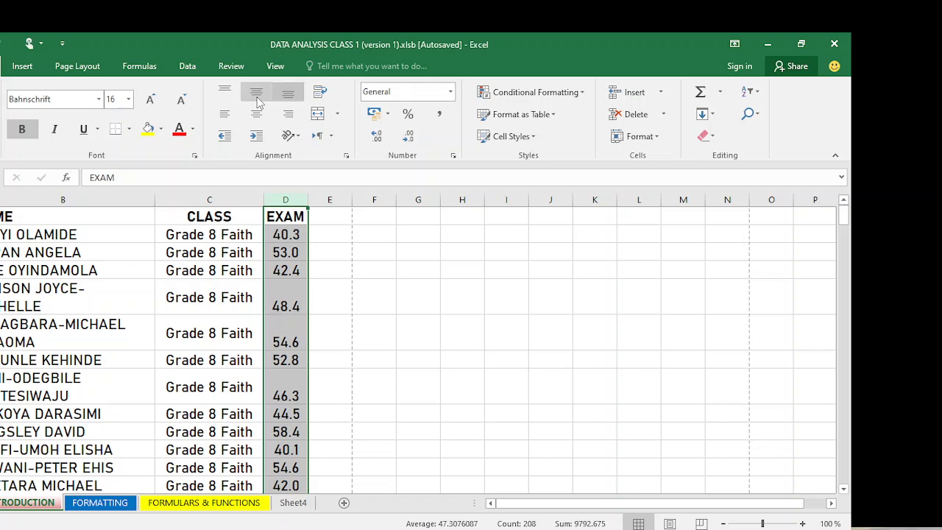
{"action": "left_click", "coordinate": [400, 335]}
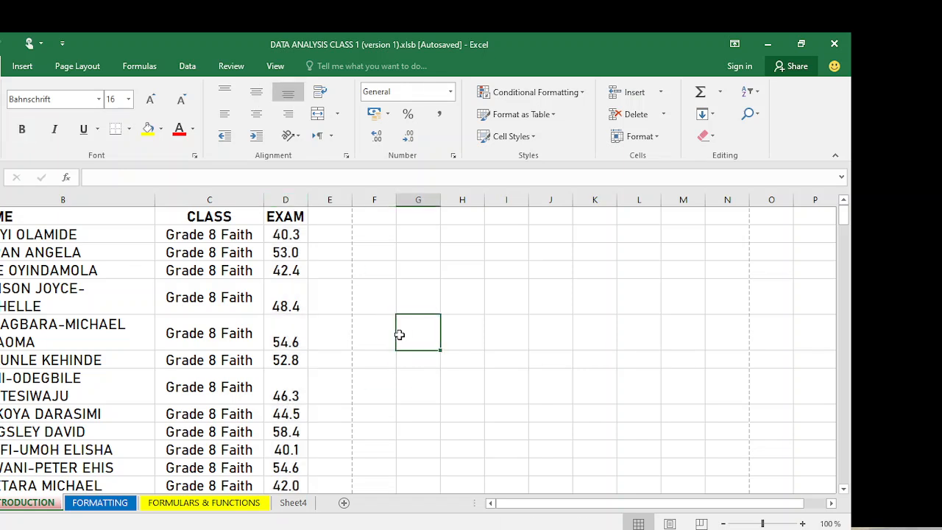
{"action": "left_click", "coordinate": [285, 199]}
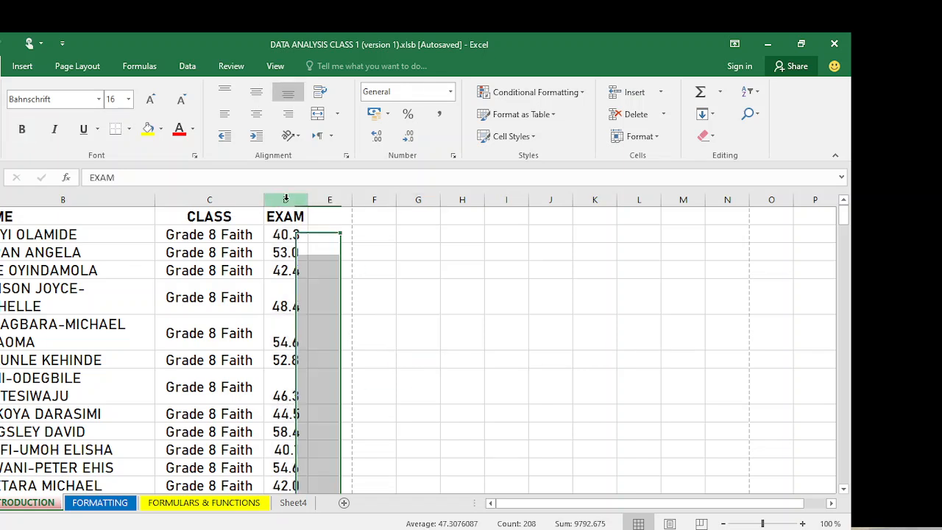
{"action": "left_click", "coordinate": [256, 115]}
{"action": "left_click", "coordinate": [257, 94]}
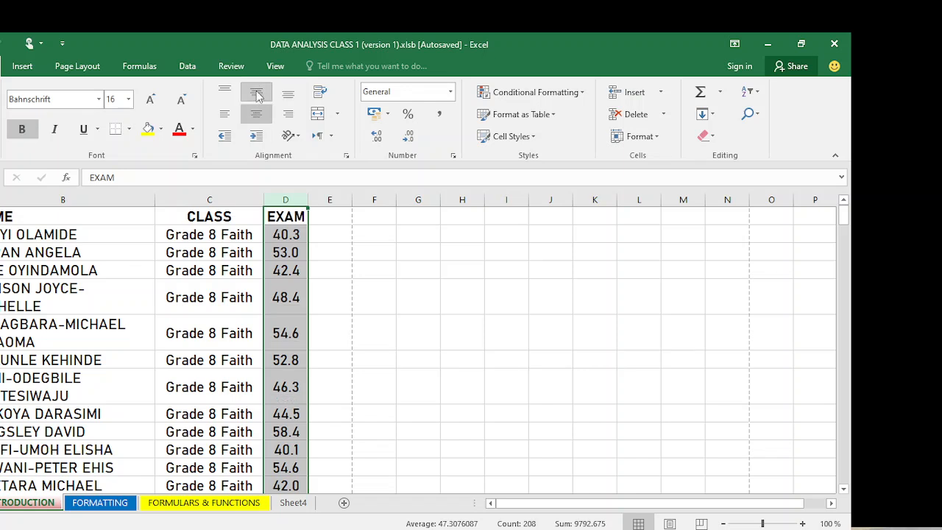
{"action": "left_click", "coordinate": [424, 346]}
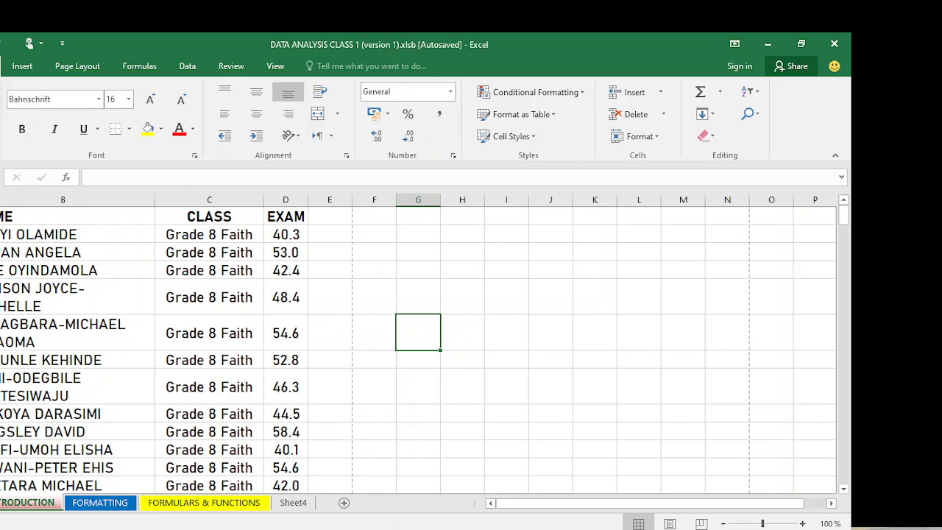
- Open the print preview with Ctrl+P and print the student exam list
{"action": "key", "text": "alt+f"}
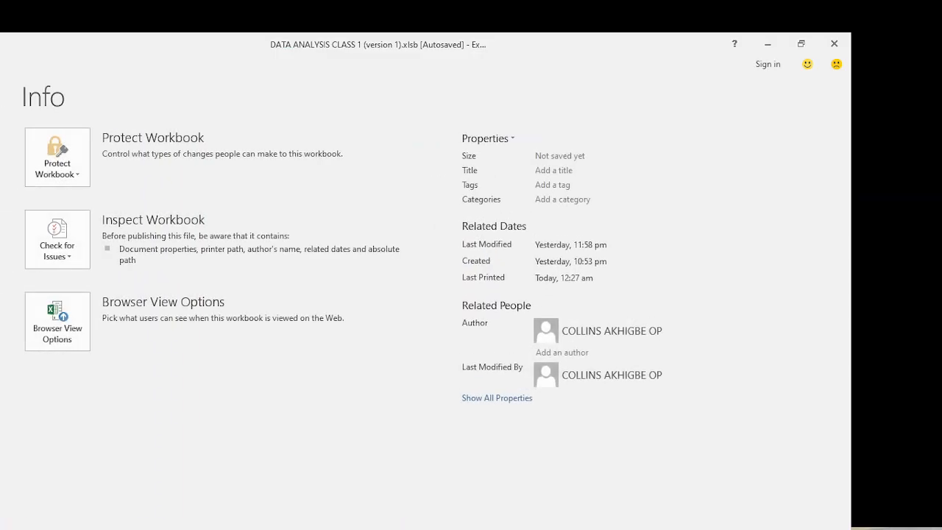
{"action": "key", "text": "ctrl+p"}
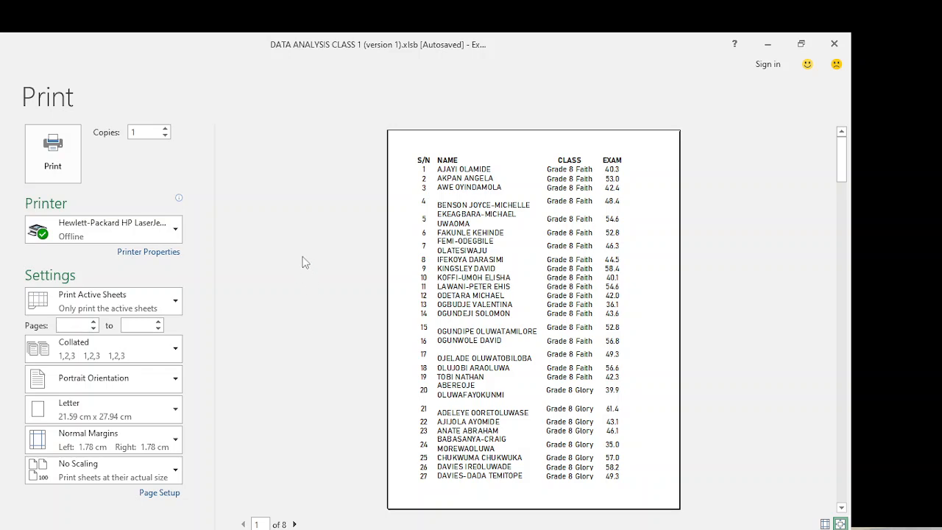
{"action": "left_click", "coordinate": [52, 152]}
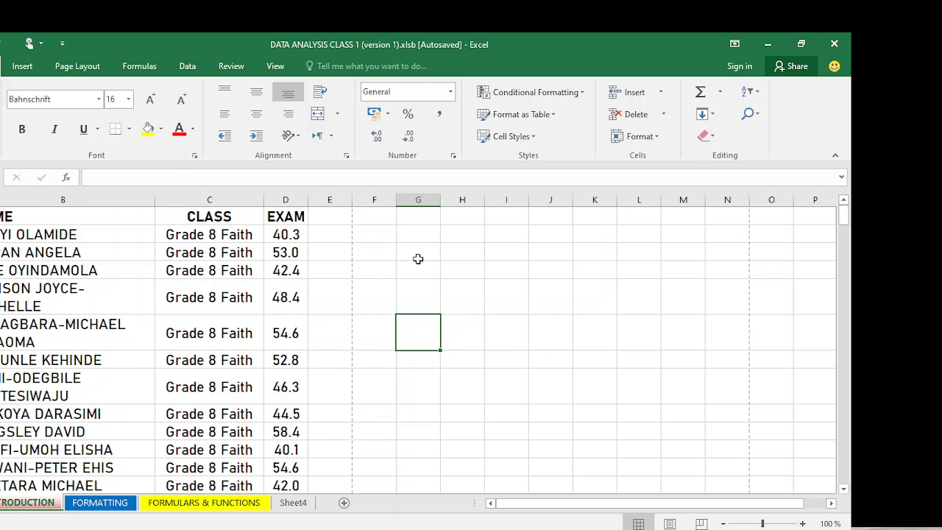
- Type the student's full name into H5 and widen column H to fit it
{"action": "left_click", "coordinate": [460, 289]}
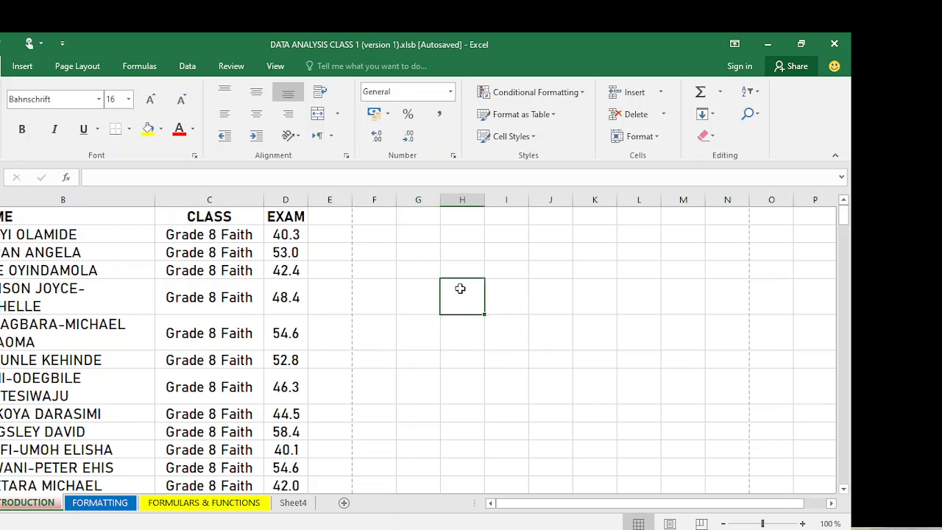
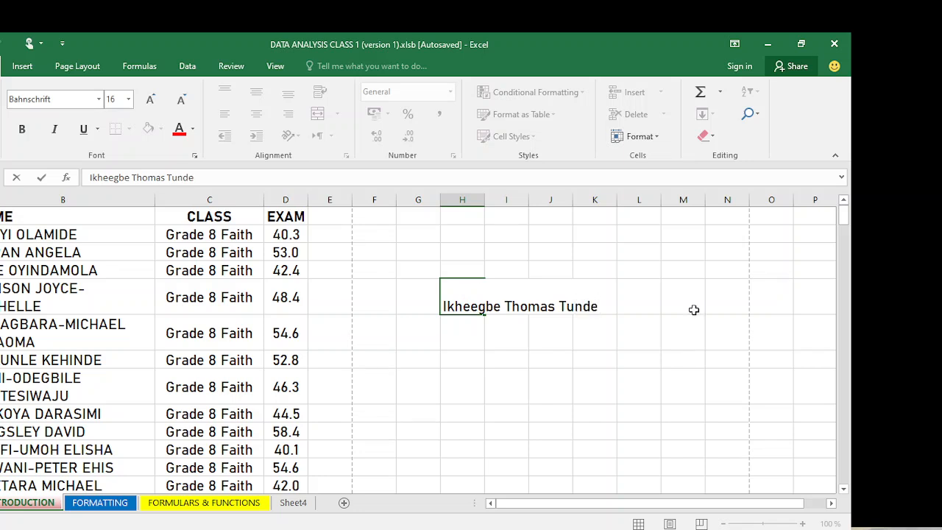
{"action": "left_click", "coordinate": [744, 355]}
{"action": "left_click", "coordinate": [468, 301]}
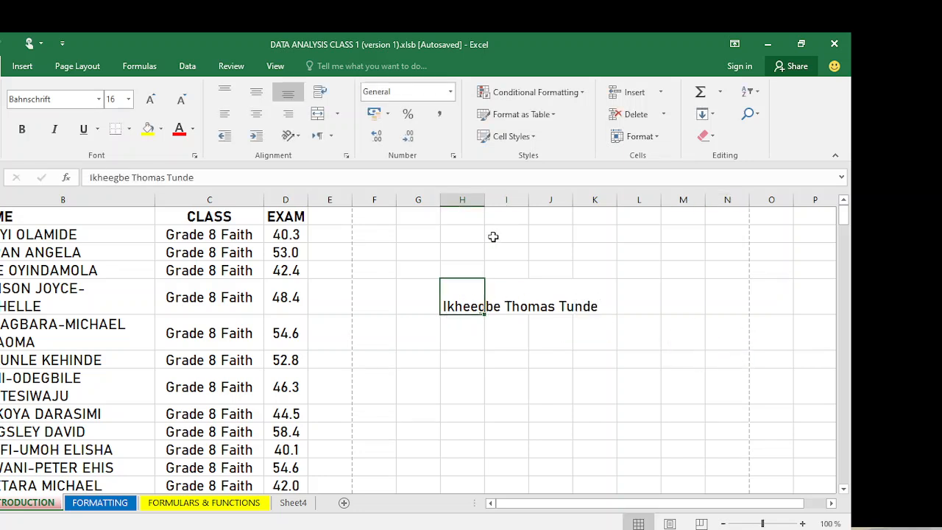
{"action": "left_click_drag", "start_coordinate": [484, 197], "coordinate": [638, 257]}
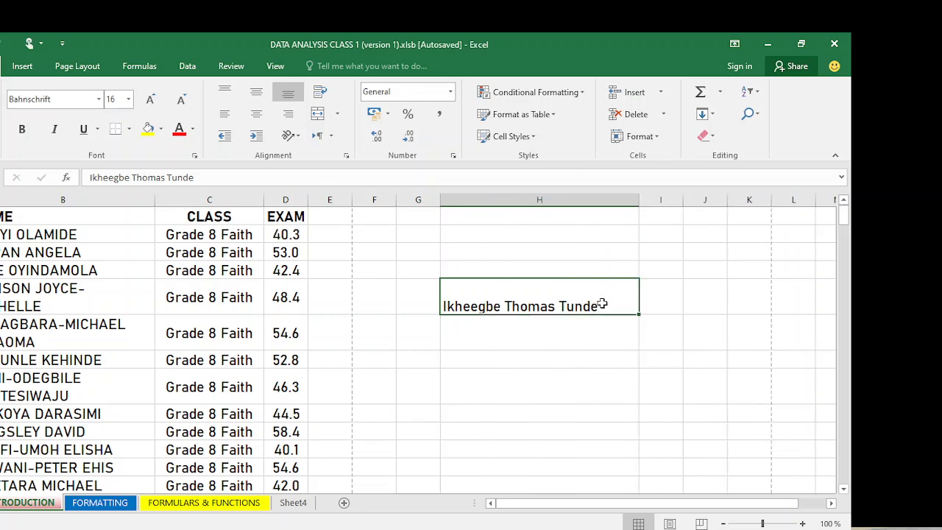
- Try single and double underline on the H5 name, then remove underline and make it italic
{"action": "left_click", "coordinate": [85, 137]}
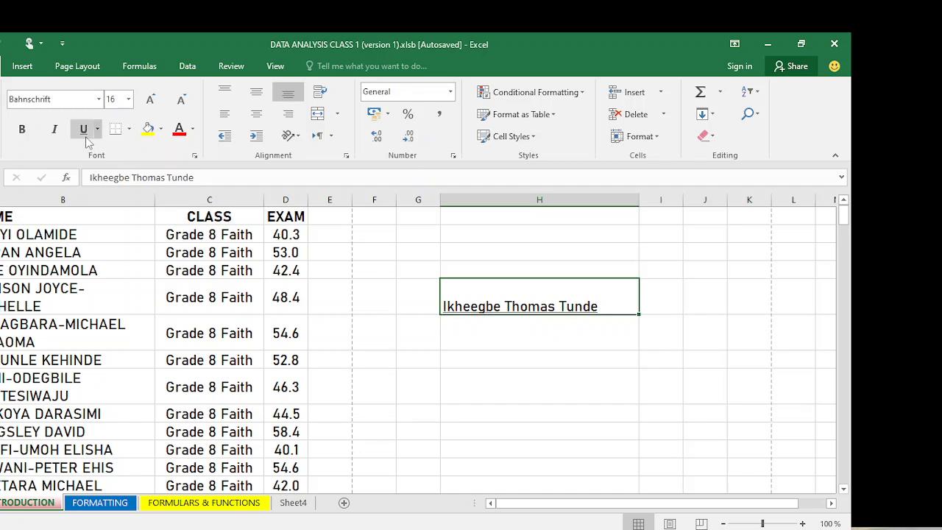
{"action": "left_click", "coordinate": [605, 371]}
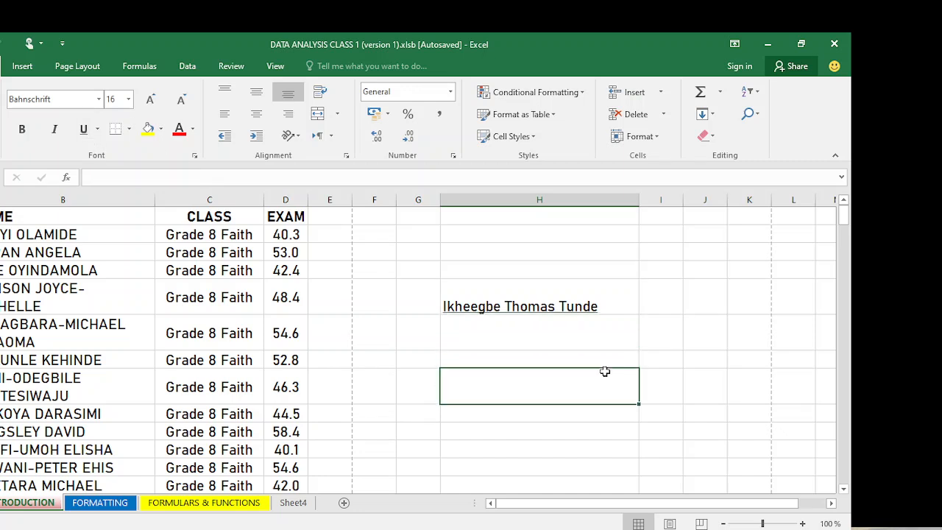
{"action": "left_click", "coordinate": [603, 306]}
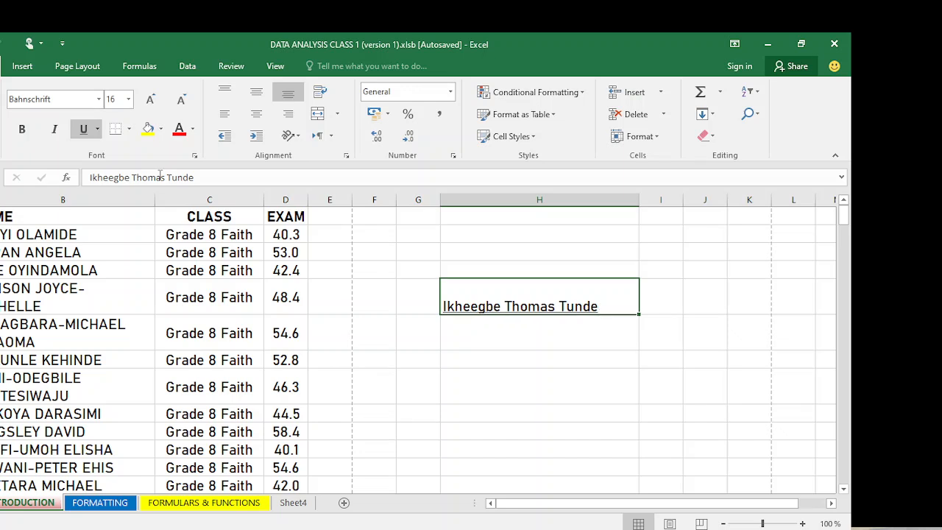
{"action": "left_click", "coordinate": [99, 130]}
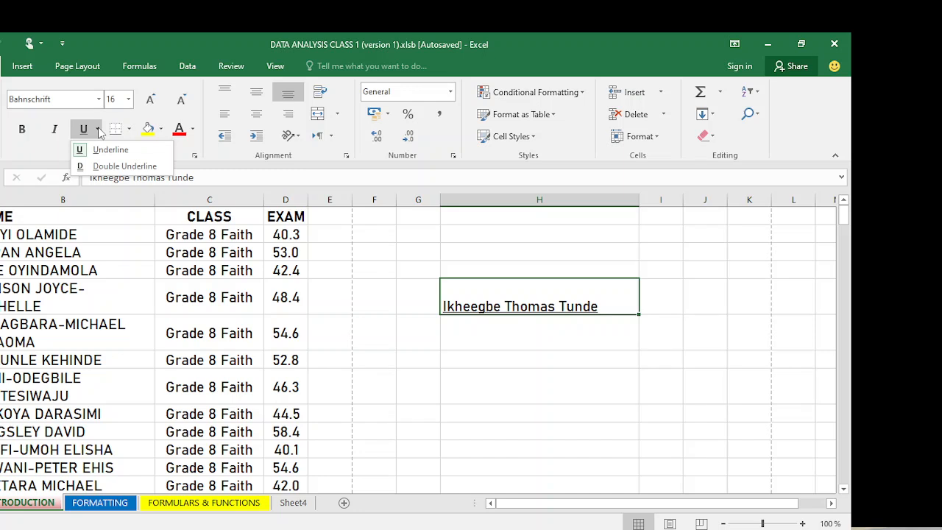
{"action": "left_click", "coordinate": [102, 166]}
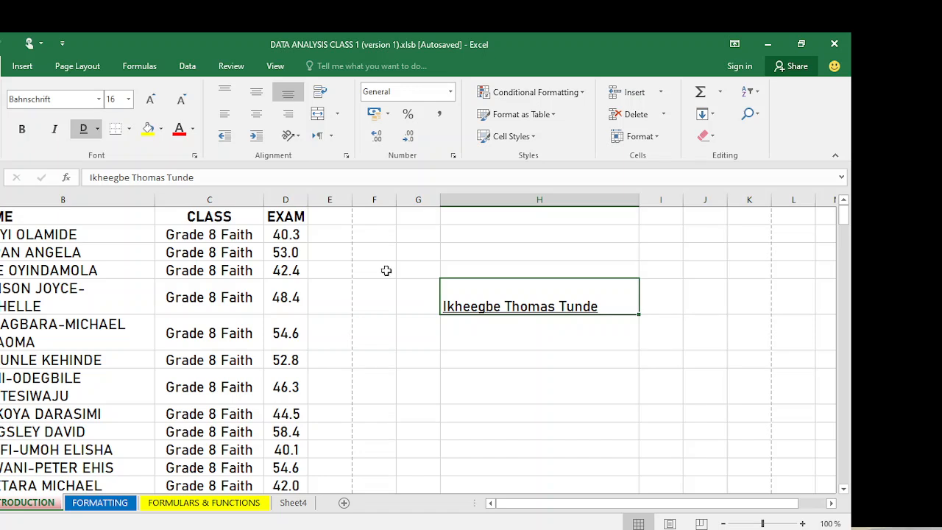
{"action": "left_click", "coordinate": [98, 131]}
{"action": "left_click", "coordinate": [101, 150]}
{"action": "left_click", "coordinate": [86, 131]}
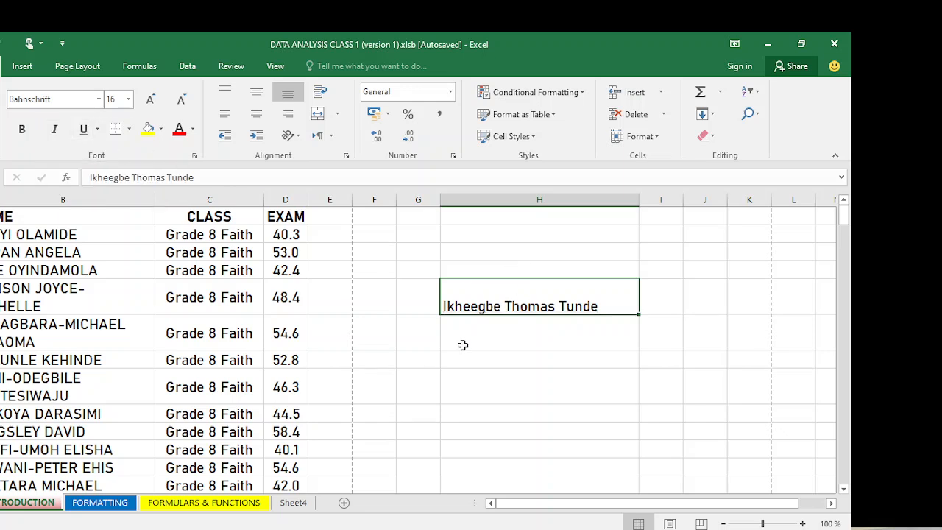
{"action": "left_click", "coordinate": [55, 140]}
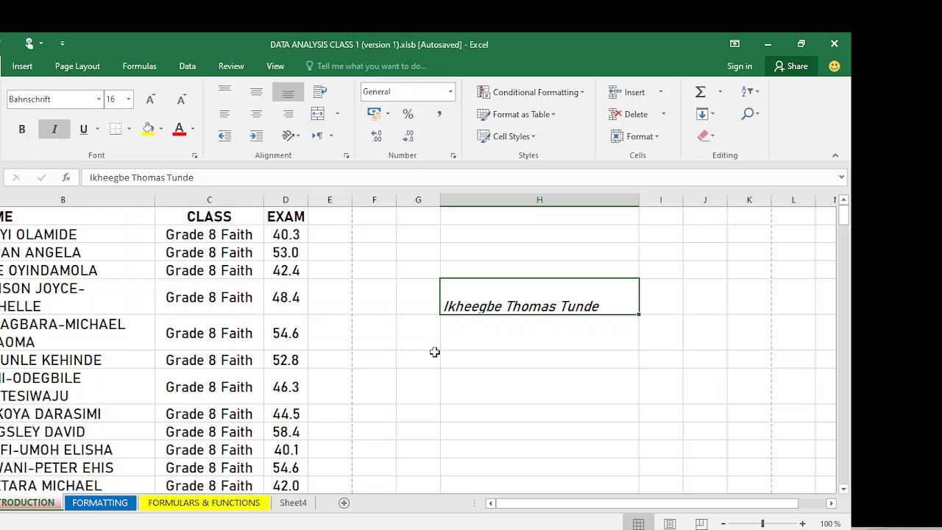
- Fill the name cell H5 yellow and set its text back to black after trying red
{"action": "left_click", "coordinate": [160, 132]}
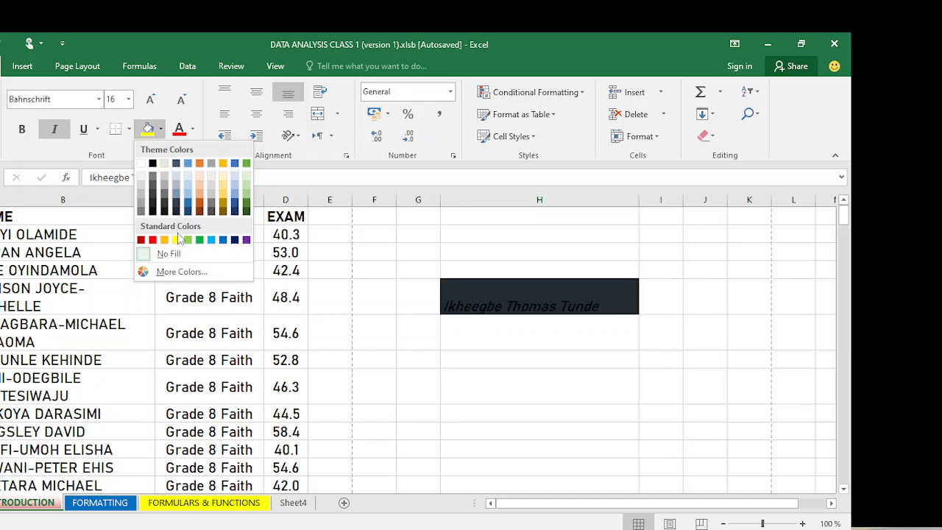
{"action": "left_click", "coordinate": [177, 240]}
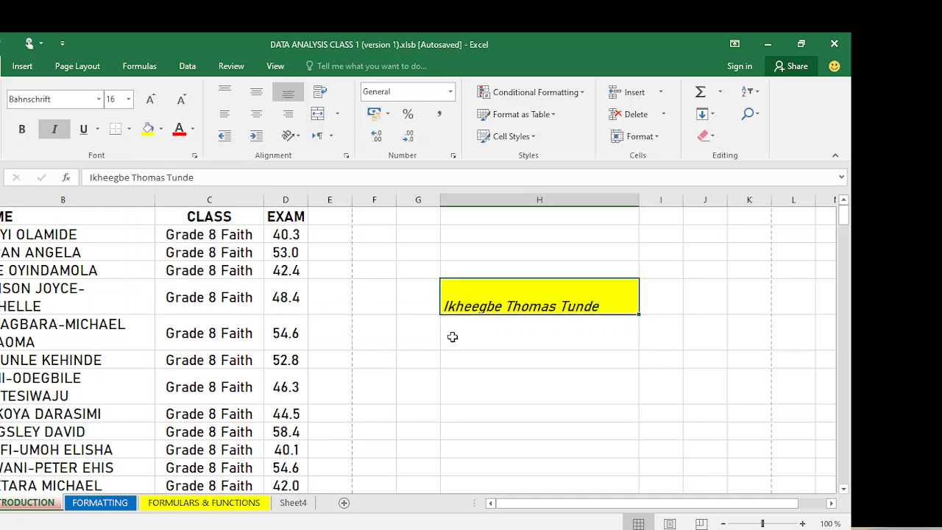
{"action": "left_click", "coordinate": [192, 129]}
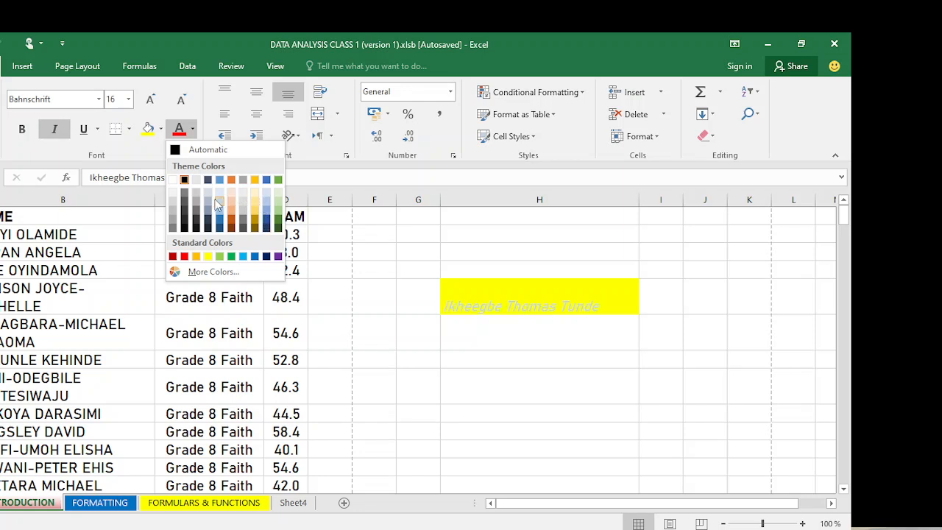
{"action": "left_click", "coordinate": [184, 256]}
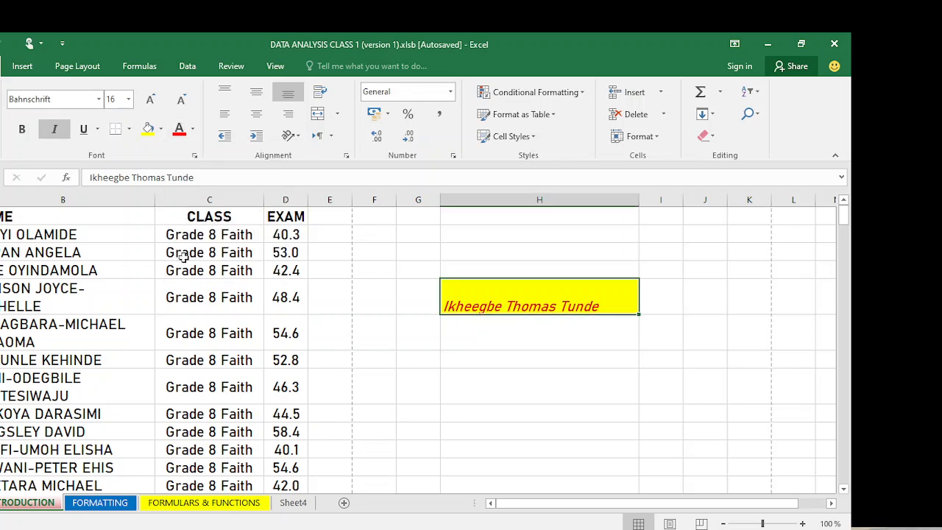
{"action": "left_click", "coordinate": [193, 129]}
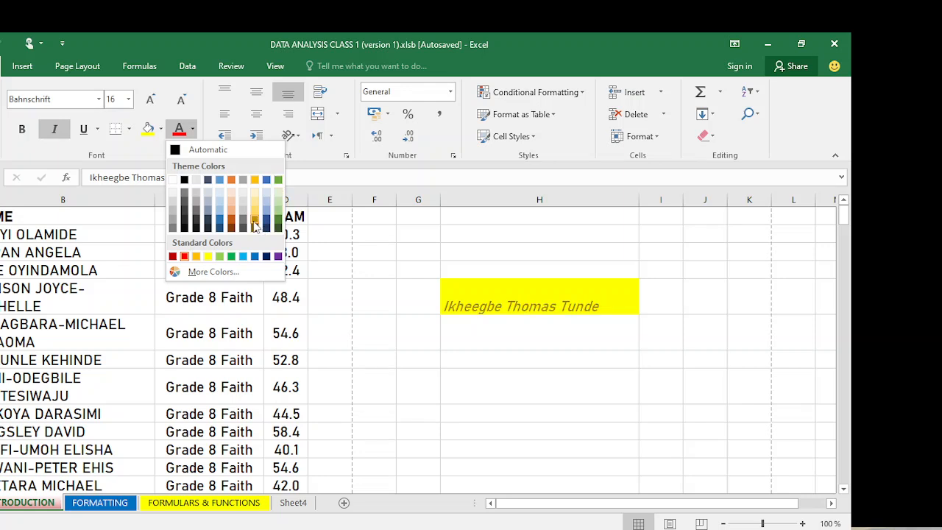
{"action": "left_click", "coordinate": [185, 179]}
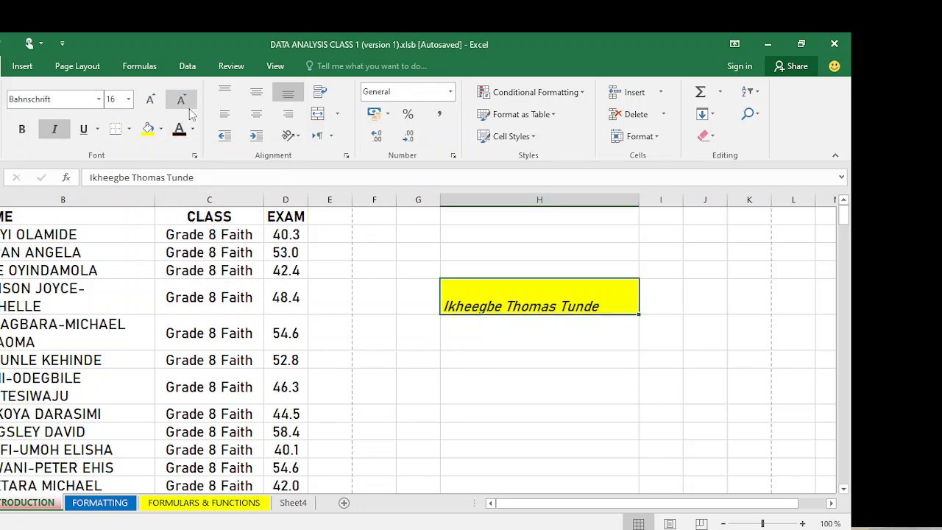
- Try font sizes 18 and 20 and various alignments on the name cell, returning to size 16
{"action": "left_click", "coordinate": [151, 103]}
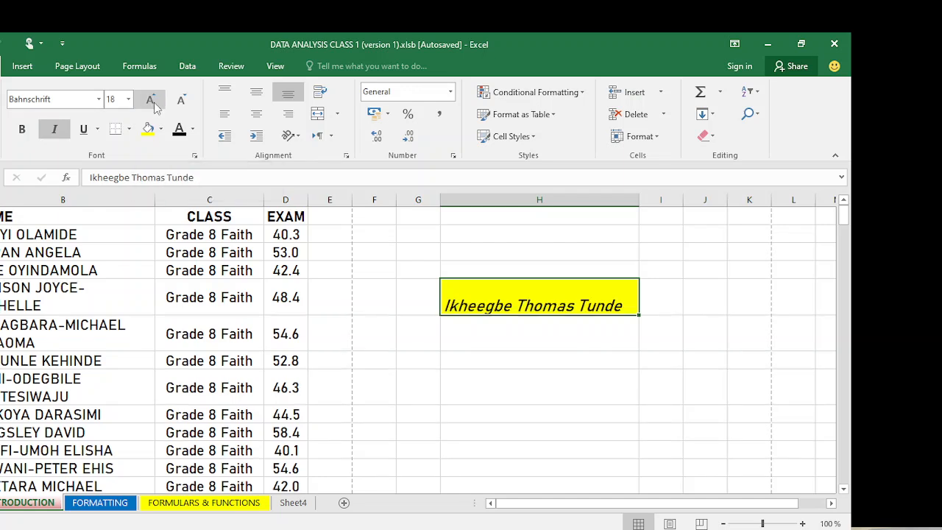
{"action": "left_click", "coordinate": [151, 103]}
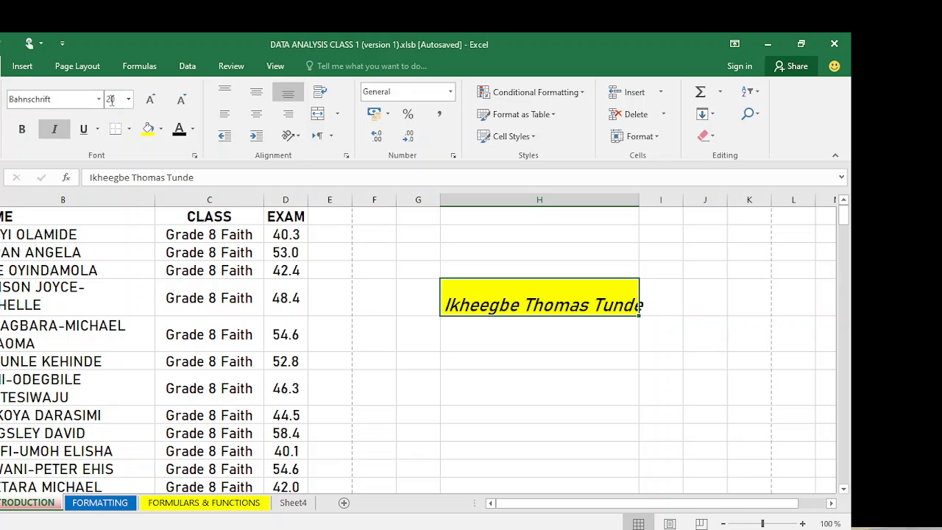
{"action": "left_click", "coordinate": [185, 105]}
{"action": "left_click", "coordinate": [185, 105]}
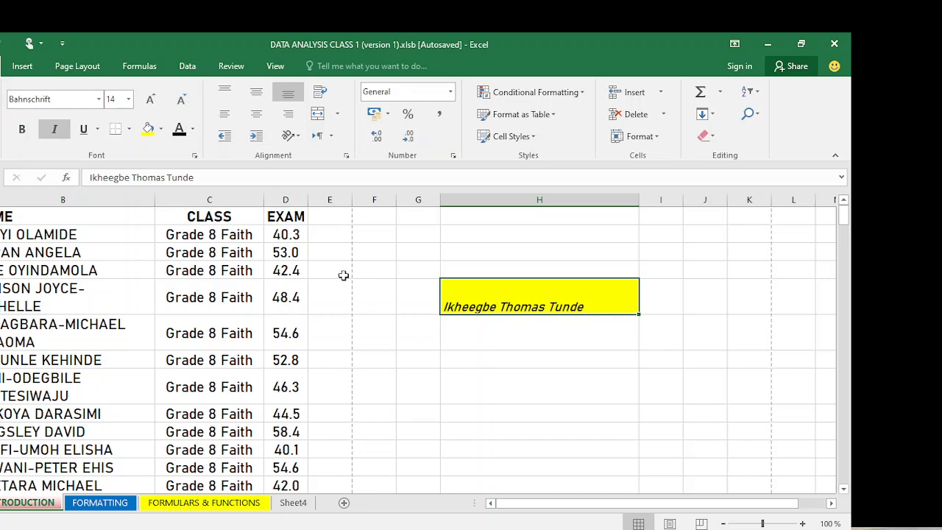
{"action": "left_click", "coordinate": [256, 94]}
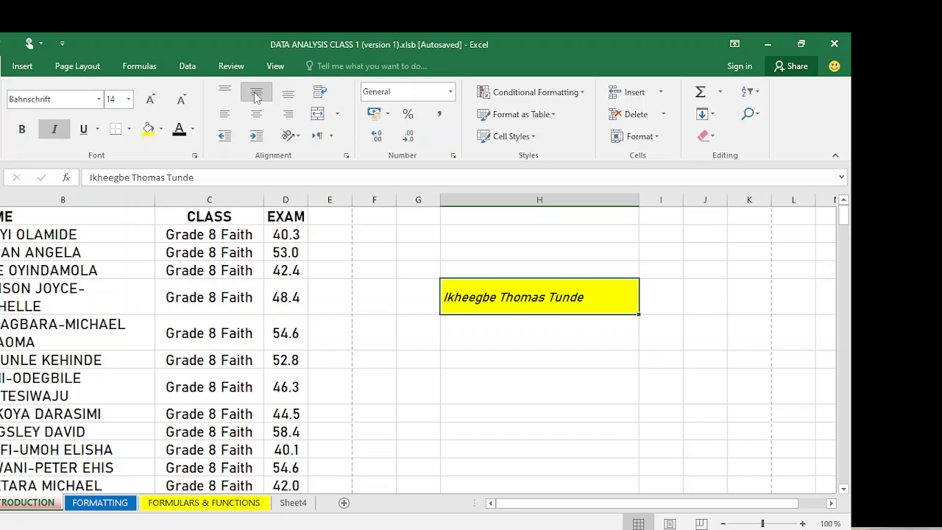
{"action": "left_click", "coordinate": [224, 91]}
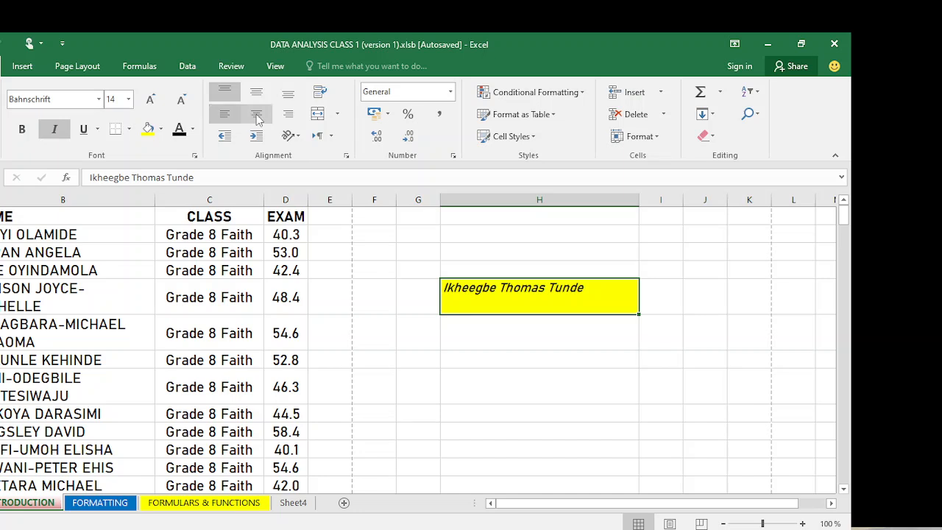
{"action": "left_click", "coordinate": [256, 115]}
{"action": "left_click", "coordinate": [288, 116]}
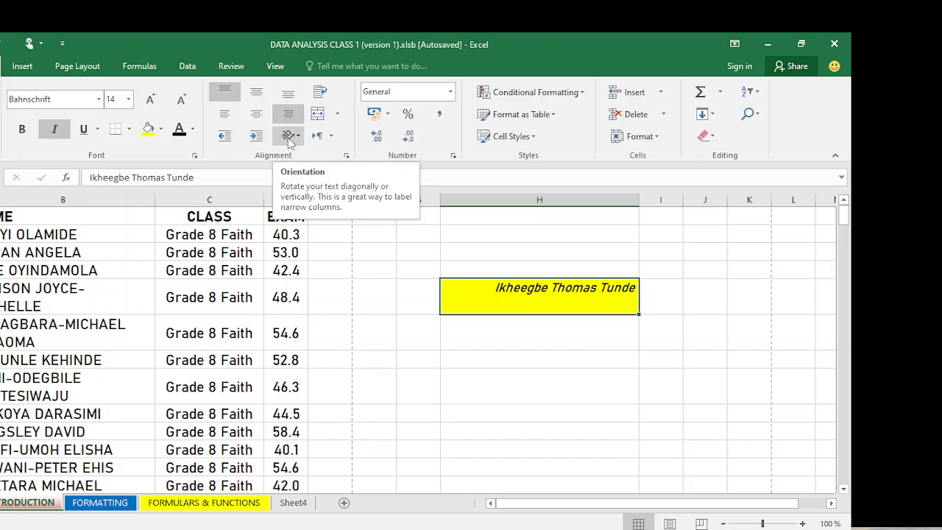
- Rotate the name text to read upward and bring up the Format Cell Alignment settings
{"action": "left_click", "coordinate": [290, 137]}
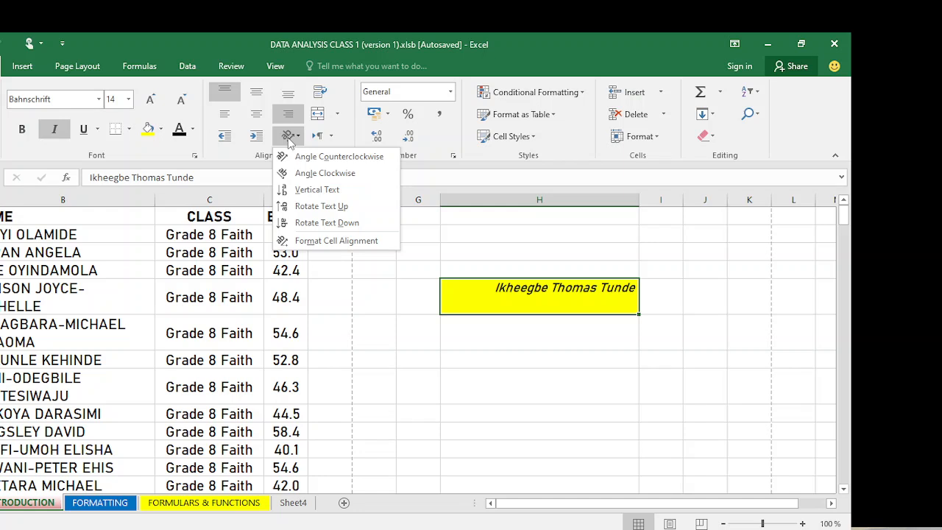
{"action": "left_click", "coordinate": [310, 156]}
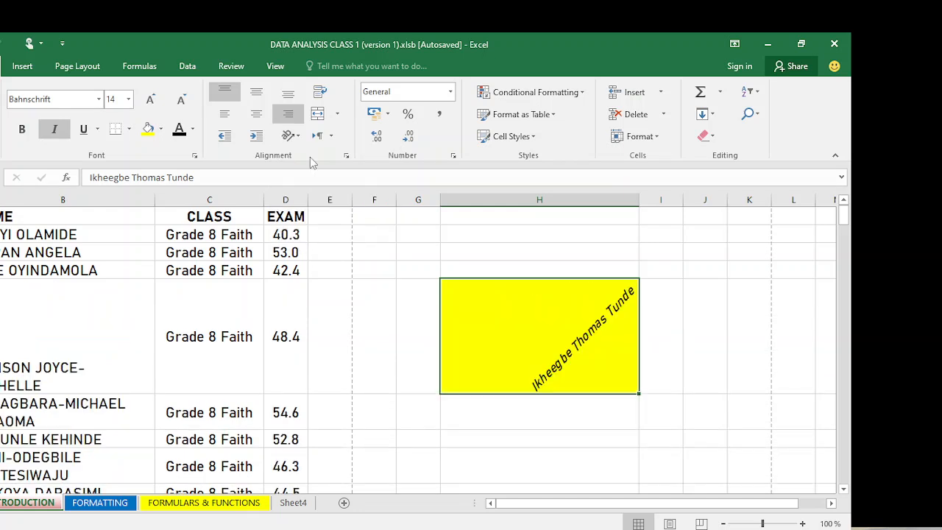
{"action": "left_click", "coordinate": [295, 142]}
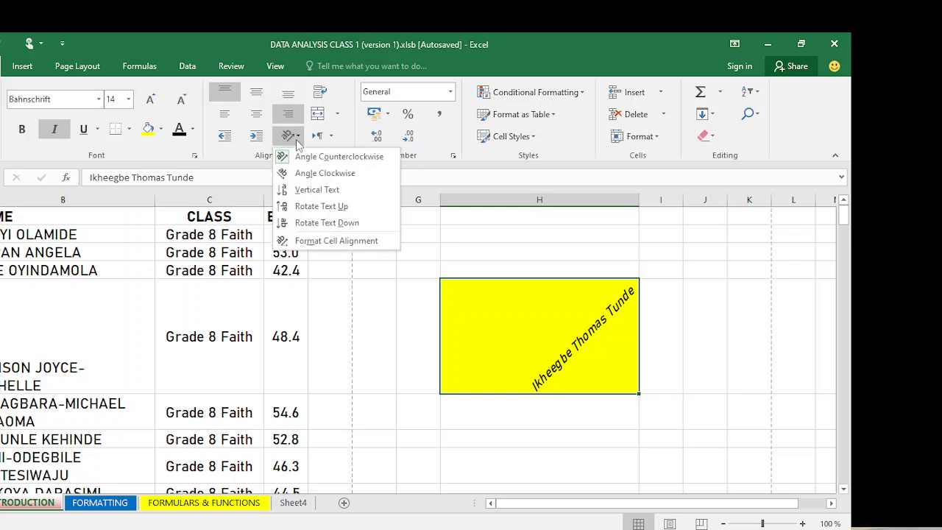
{"action": "left_click", "coordinate": [298, 189]}
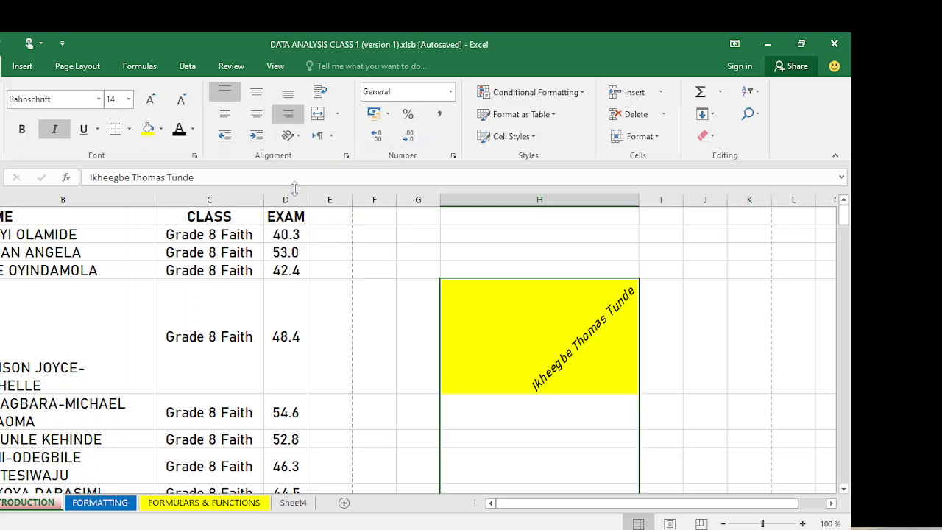
{"action": "left_click", "coordinate": [295, 140]}
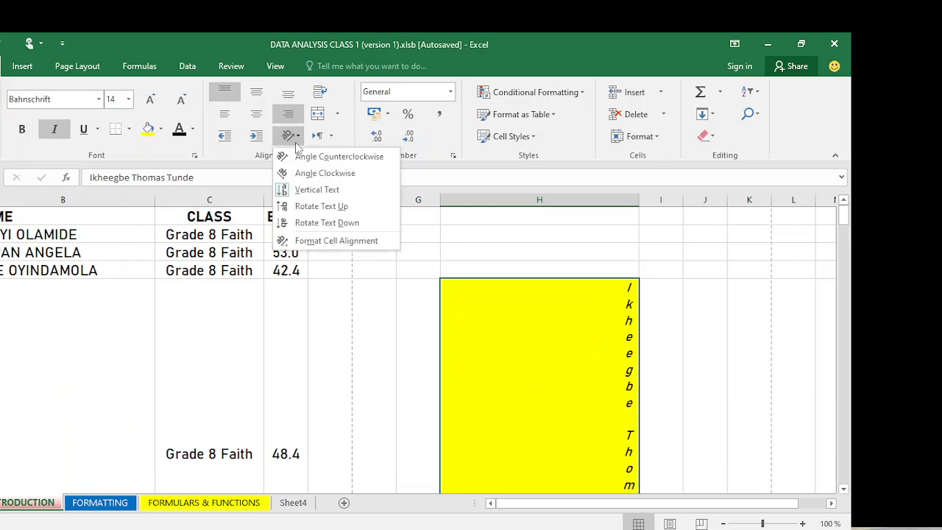
{"action": "left_click", "coordinate": [307, 206]}
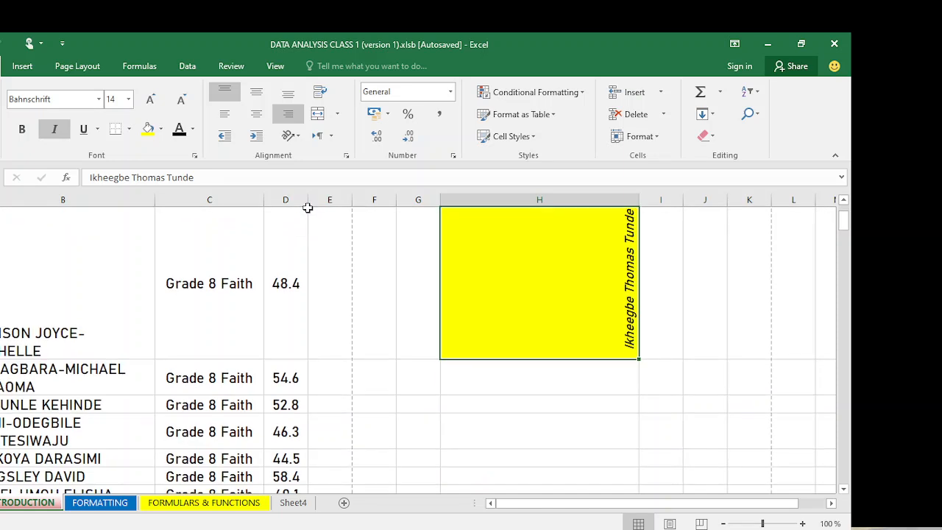
{"action": "left_click", "coordinate": [286, 137]}
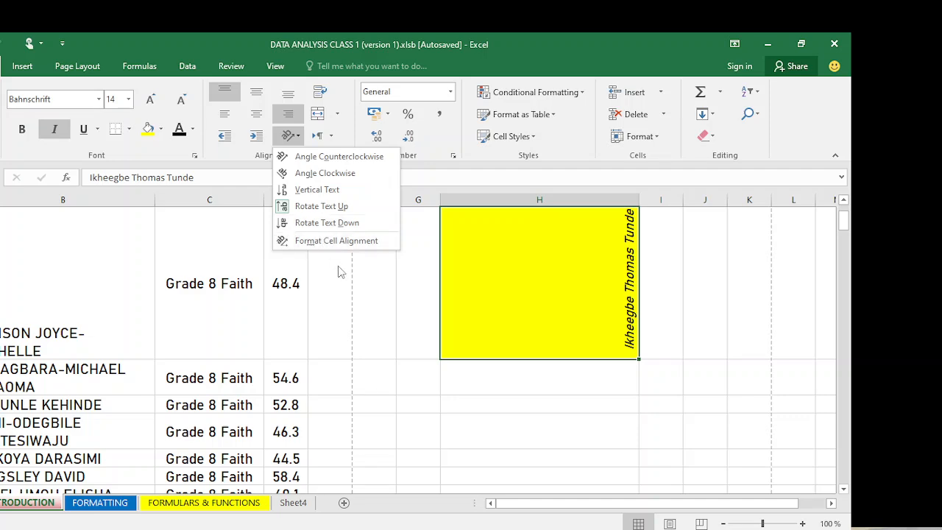
{"action": "left_click", "coordinate": [338, 243]}
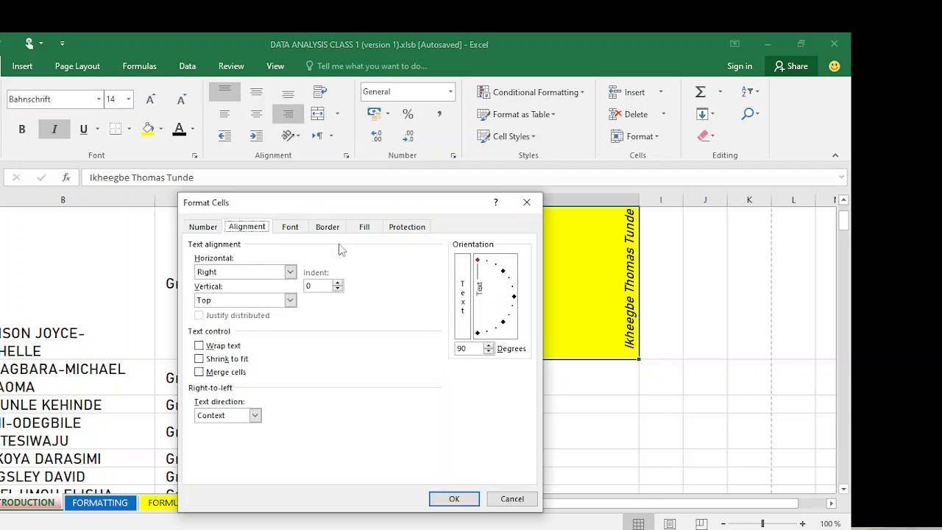
- Cancel Format Cells and undo the orientation so the name reads horizontally at size 14
{"action": "left_click", "coordinate": [527, 202]}
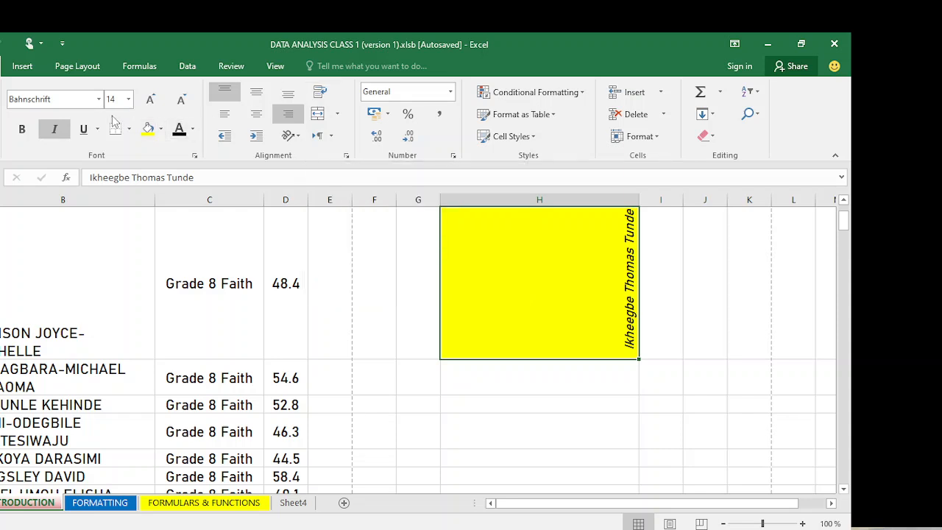
{"action": "key", "text": "ctrl+z"}
{"action": "key", "text": "ctrl+z"}
{"action": "key", "text": "ctrl+z"}
{"action": "key", "text": "ctrl+z"}
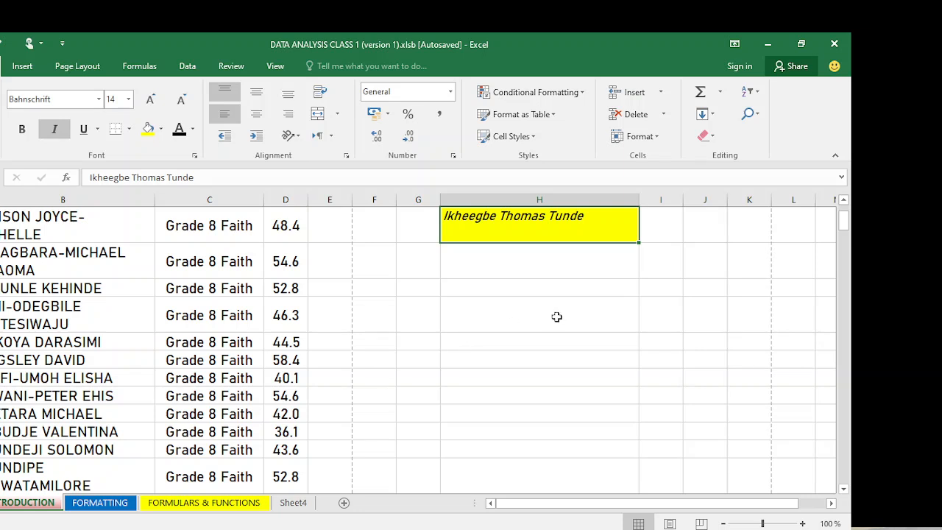
- Merge H:J in the row below the name cell, then type and erase test text
{"action": "left_click", "coordinate": [704, 320]}
{"action": "left_click_drag", "start_coordinate": [640, 317], "coordinate": [536, 331]}
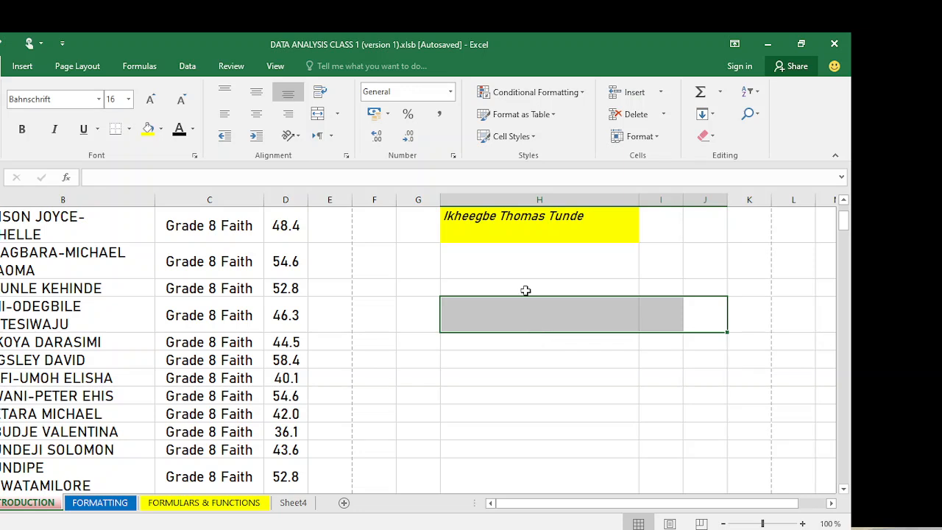
{"action": "left_click", "coordinate": [317, 115]}
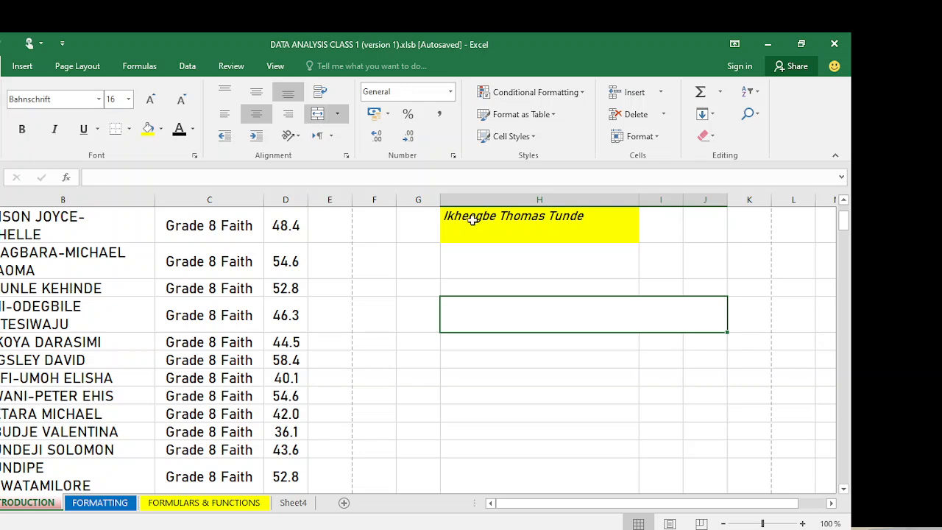
{"action": "type", "text": "thhh"}
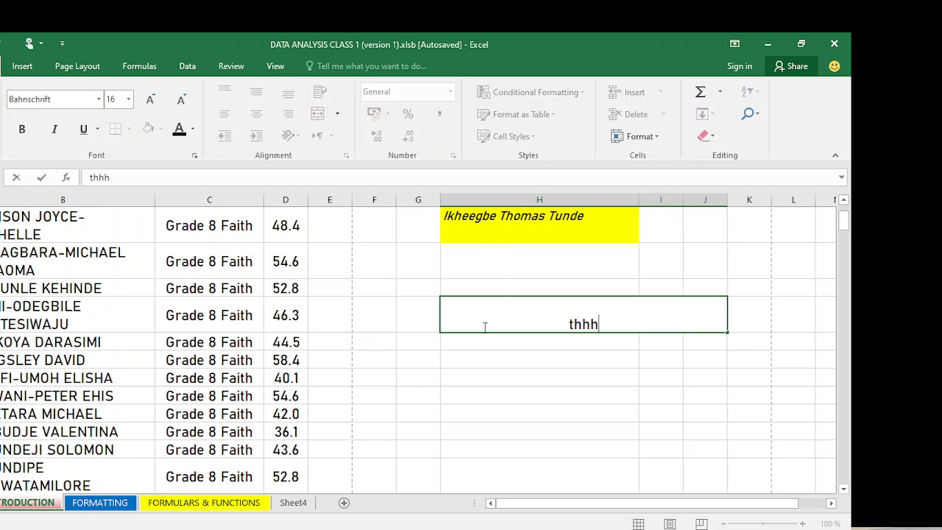
{"action": "type", "text": " mjkbcdjkhdf hgsdyuhguisdusd"}
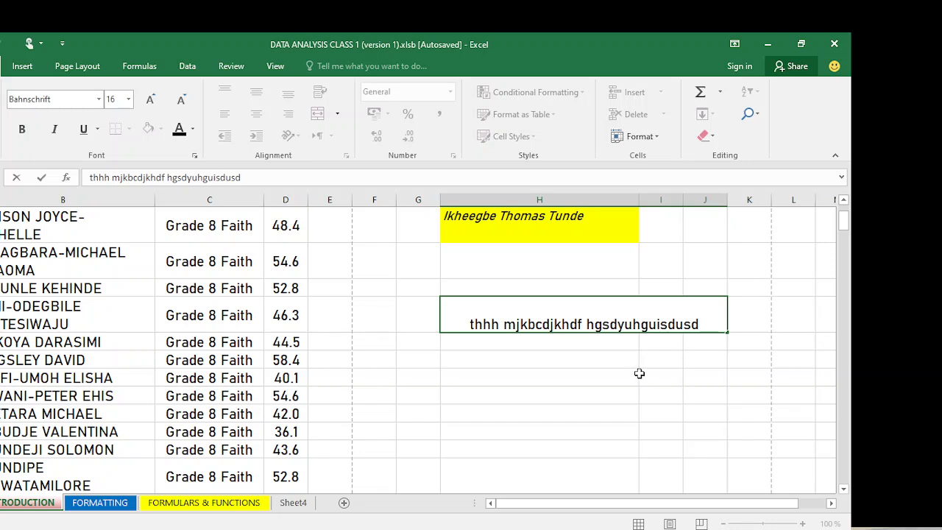
{"action": "key", "text": "BackSpace"}
{"action": "key", "text": "BackSpace"}
{"action": "key", "text": "BackSpace"}
{"action": "key", "text": "BackSpace"}
{"action": "key", "text": "BackSpace"}
{"action": "key", "text": "BackSpace"}
{"action": "key", "text": "BackSpace"}
{"action": "key", "text": "BackSpace"}
{"action": "key", "text": "BackSpace"}
{"action": "key", "text": "BackSpace"}
{"action": "key", "text": "BackSpace"}
{"action": "key", "text": "BackSpace"}
{"action": "key", "text": "BackSpace"}
{"action": "key", "text": "BackSpace"}
{"action": "key", "text": "BackSpace"}
{"action": "key", "text": "BackSpace"}
{"action": "key", "text": "BackSpace"}
{"action": "key", "text": "BackSpace"}
{"action": "key", "text": "BackSpace"}
{"action": "key", "text": "BackSpace"}
{"action": "key", "text": "BackSpace"}
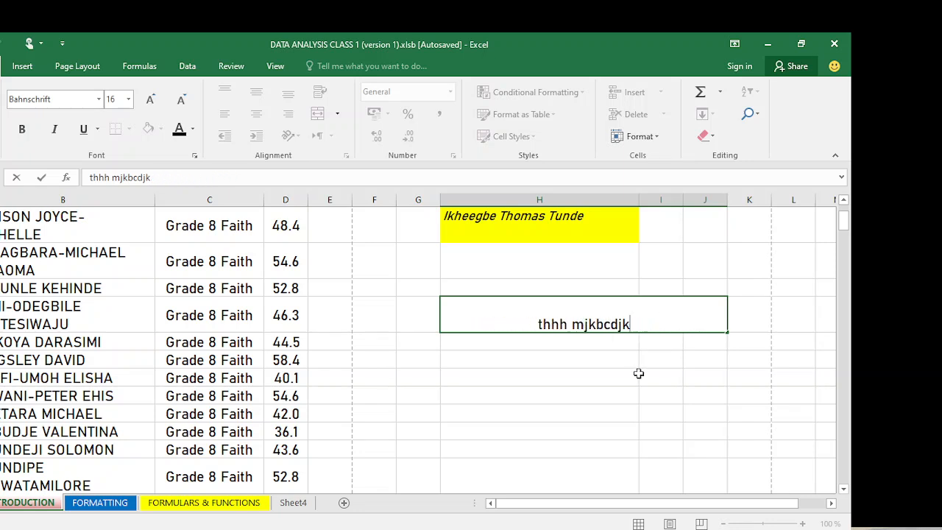
{"action": "key", "text": "BackSpace"}
{"action": "key", "text": "BackSpace"}
{"action": "key", "text": "BackSpace"}
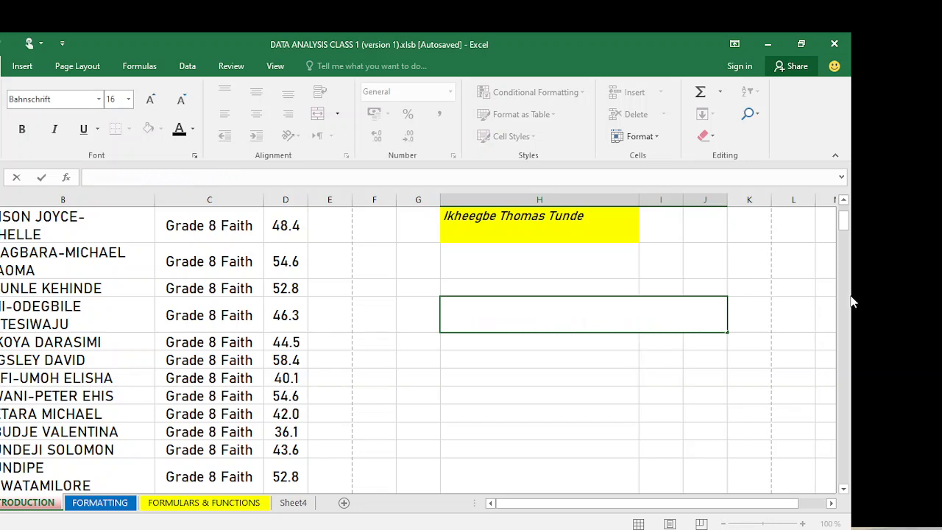
- Insert a blank row above the NAME, CLASS, EXAM header and select its cells through D1
{"action": "left_click_drag", "start_coordinate": [844, 219], "coordinate": [843, 181]}
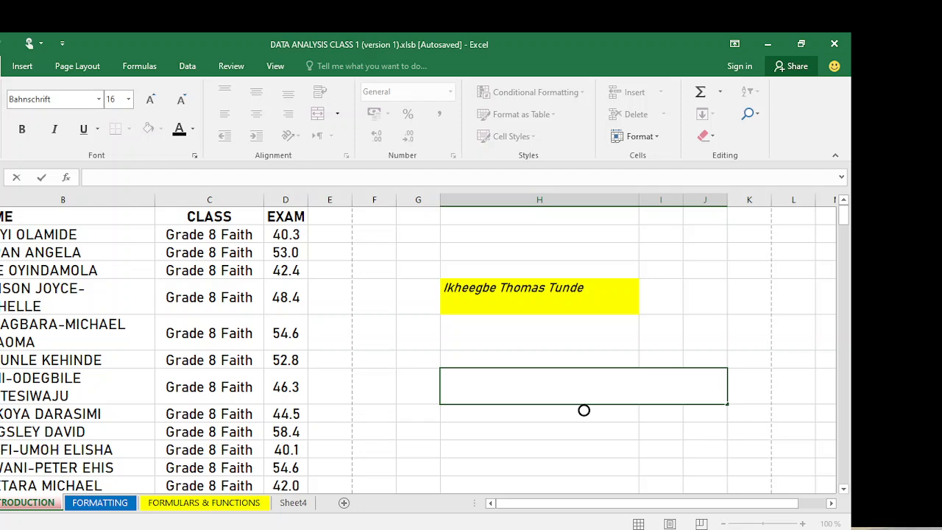
{"action": "left_click", "coordinate": [0, 270]}
{"action": "left_click", "coordinate": [0, 216]}
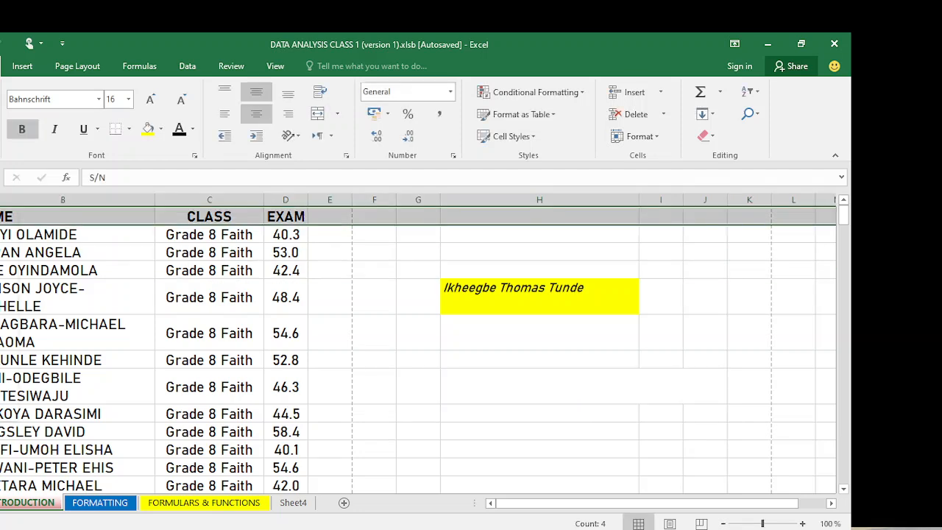
{"action": "right_click", "coordinate": [0, 217]}
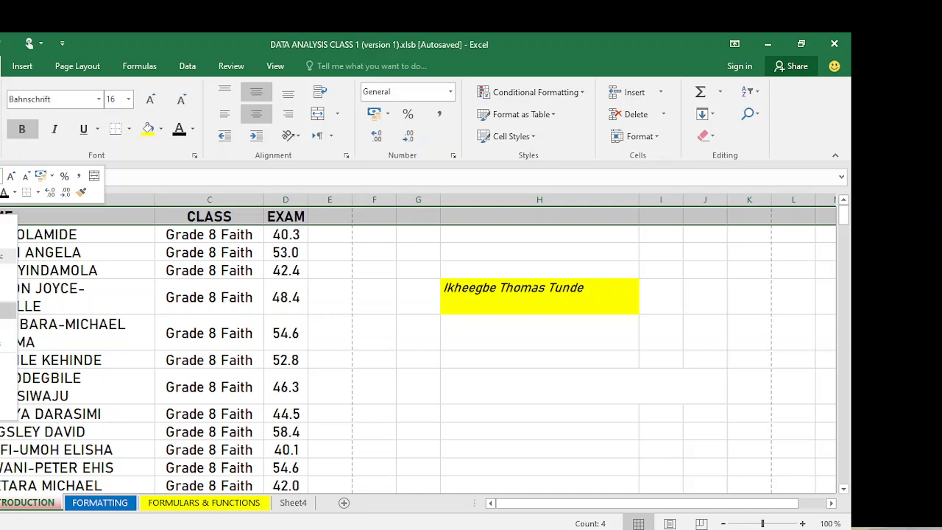
{"action": "left_click", "coordinate": [4, 310]}
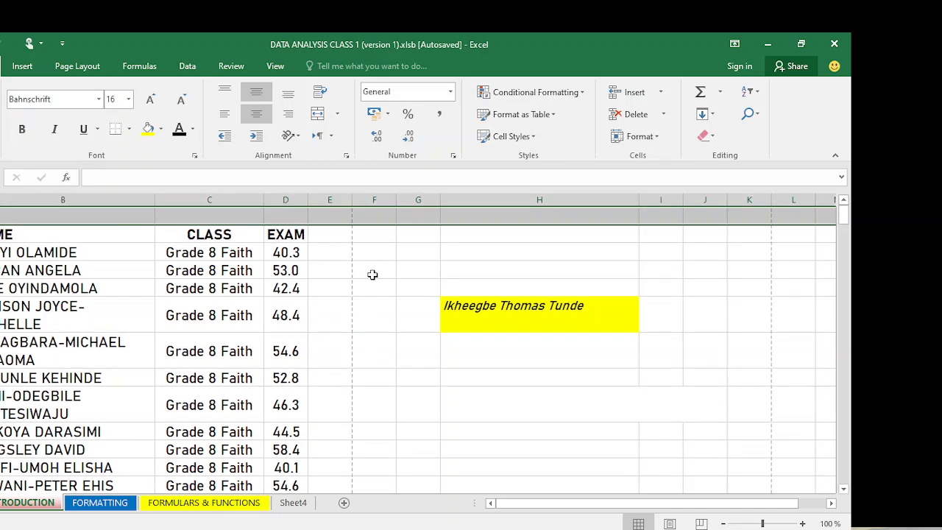
{"action": "left_click", "coordinate": [277, 203]}
{"action": "left_click_drag", "start_coordinate": [288, 213], "coordinate": [0, 213]}
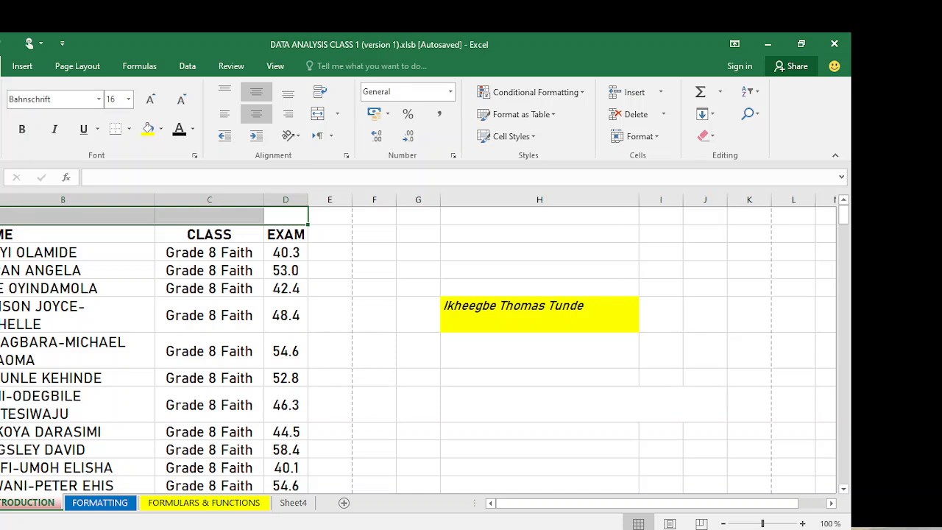
- Merge and centre B1:D1 as the title cell, after undoing an earlier merge
{"action": "left_click", "coordinate": [318, 116]}
{"action": "key", "text": "ctrl+z"}
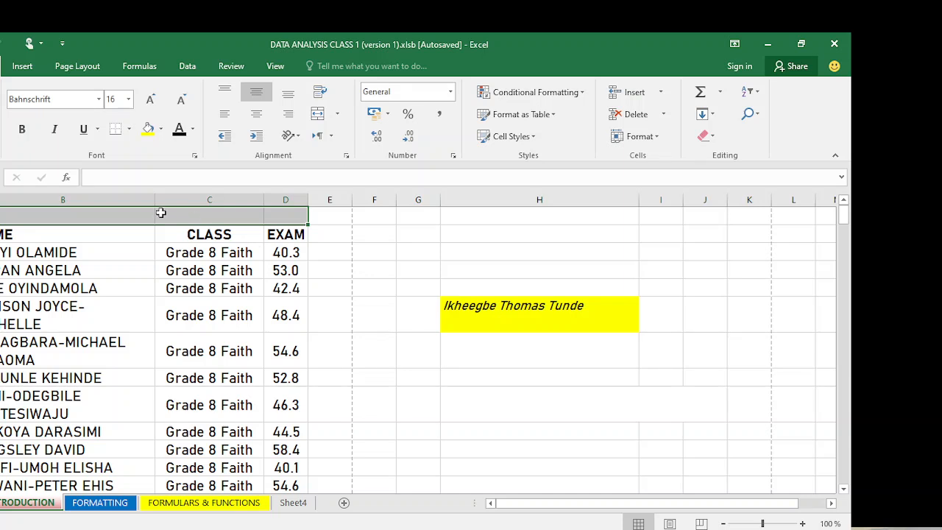
{"action": "left_click", "coordinate": [151, 214]}
{"action": "left_click_drag", "start_coordinate": [291, 217], "coordinate": [96, 213]}
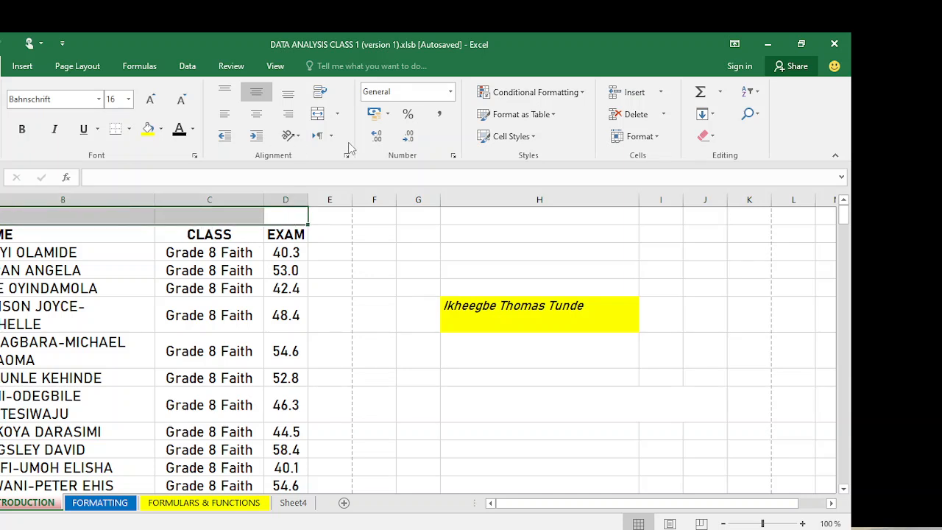
{"action": "left_click", "coordinate": [318, 114]}
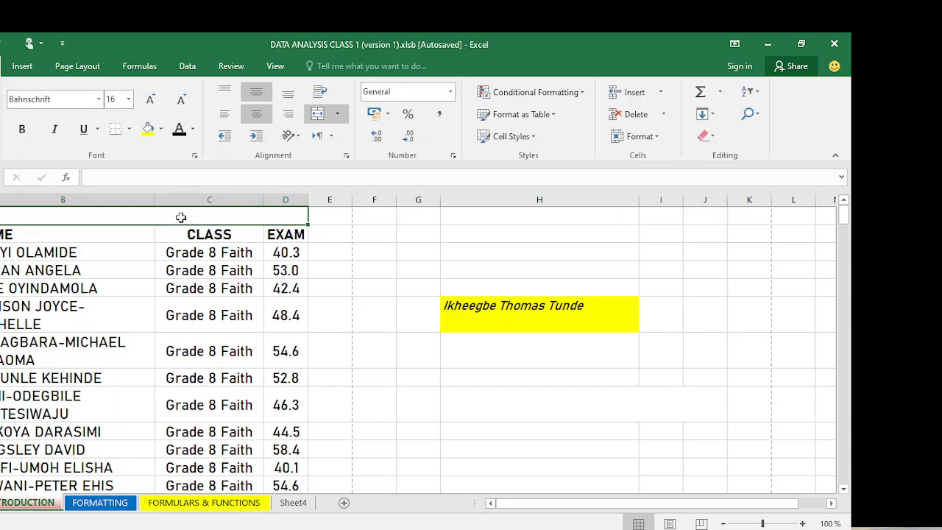
- Enter the title 'Names of Grade 8 Students in June 12 Technology' and make it bold
{"action": "type", "text": "Names"}
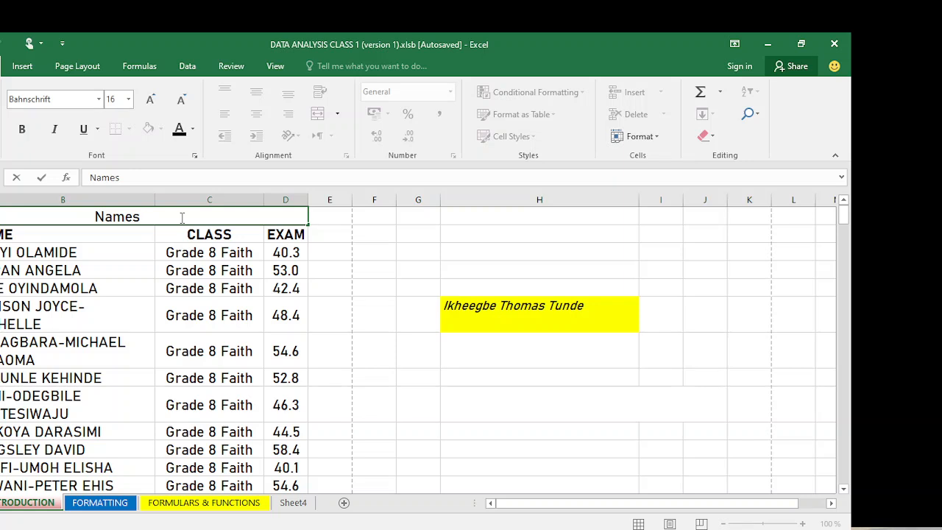
{"action": "type", "text": " of "}
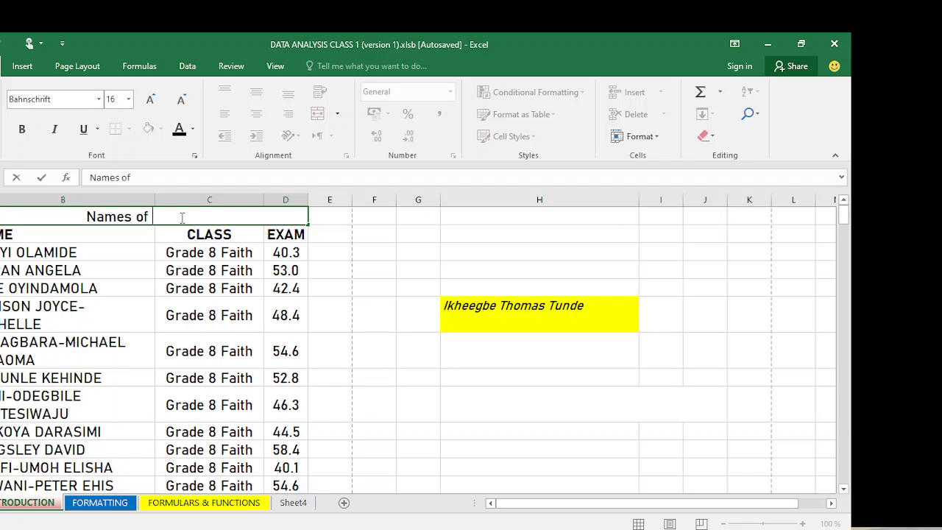
{"action": "type", "text": "Grade "}
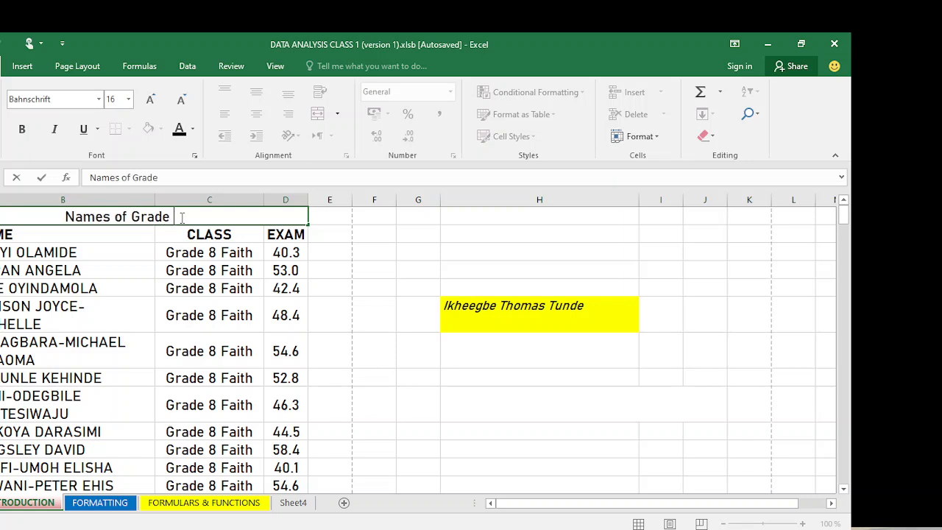
{"action": "type", "text": "*"}
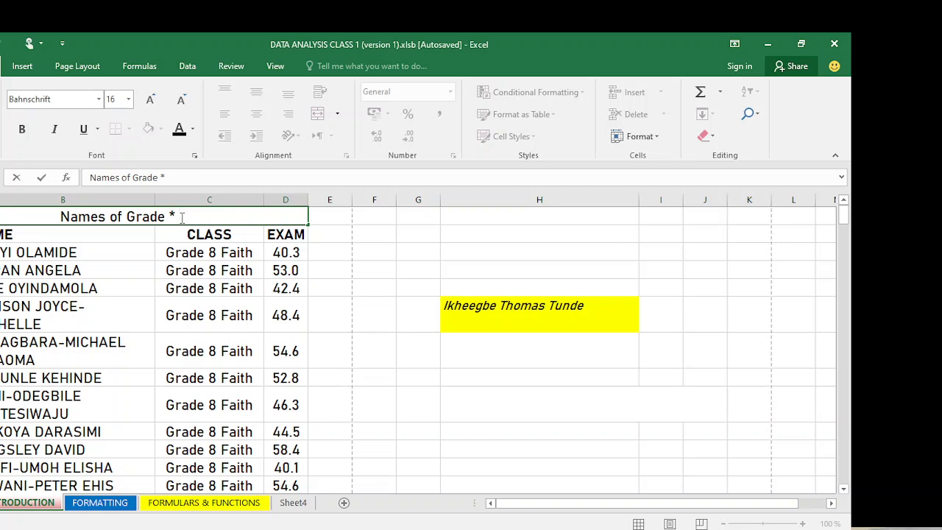
{"action": "key", "text": "BackSpace"}
{"action": "type", "text": "8"}
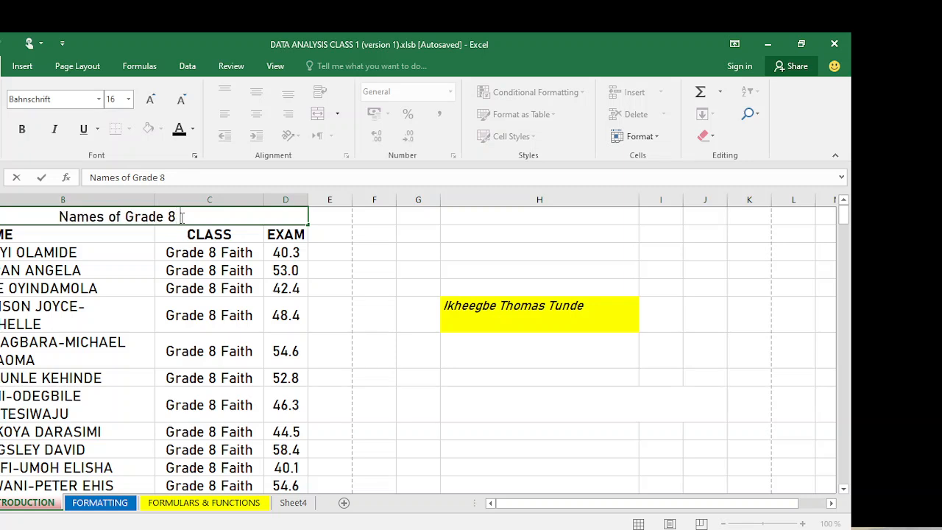
{"action": "type", "text": " Studen"}
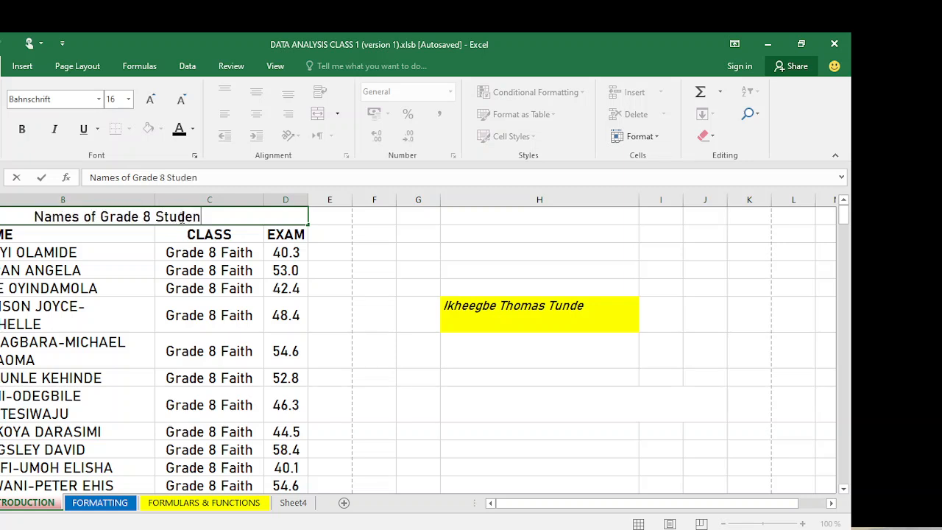
{"action": "type", "text": "ts in "}
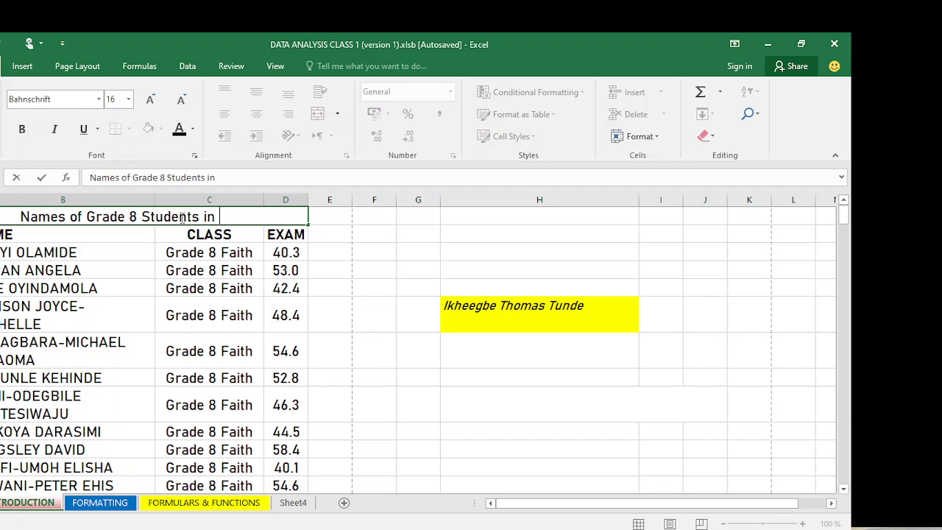
{"action": "type", "text": "June"}
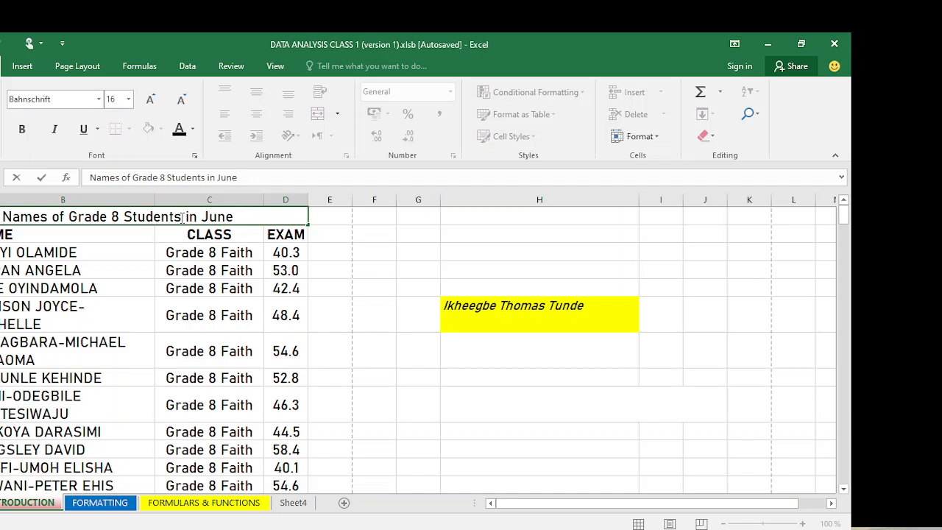
{"action": "type", "text": " 12 "}
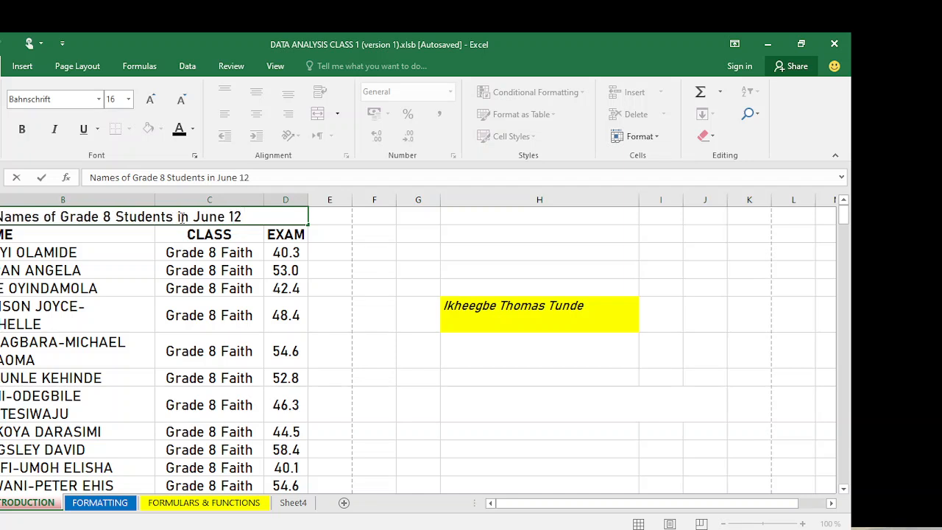
{"action": "type", "text": "Technolo"}
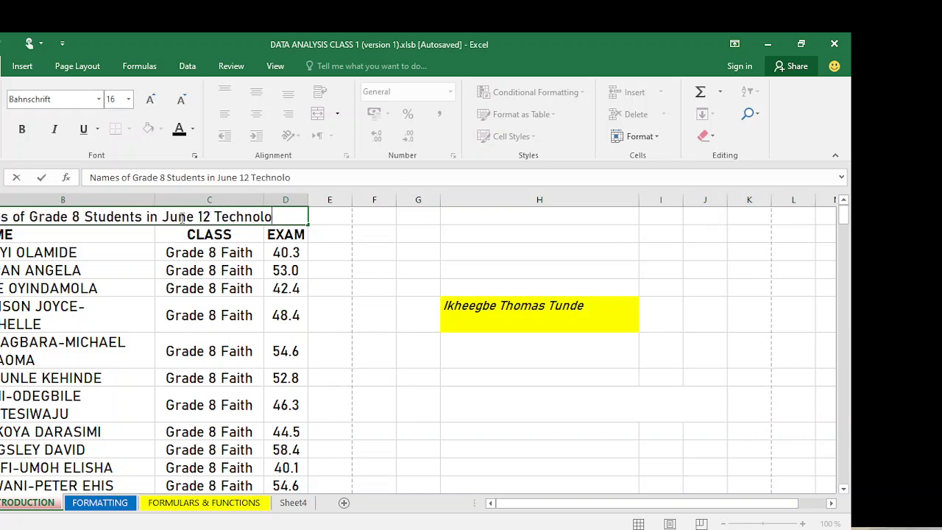
{"action": "type", "text": "gy"}
{"action": "left_click", "coordinate": [400, 293]}
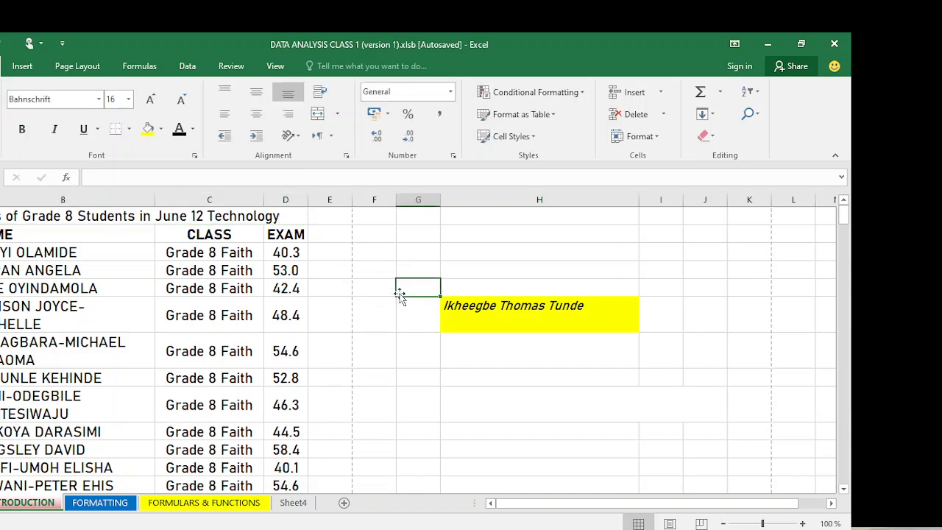
{"action": "left_click", "coordinate": [236, 213]}
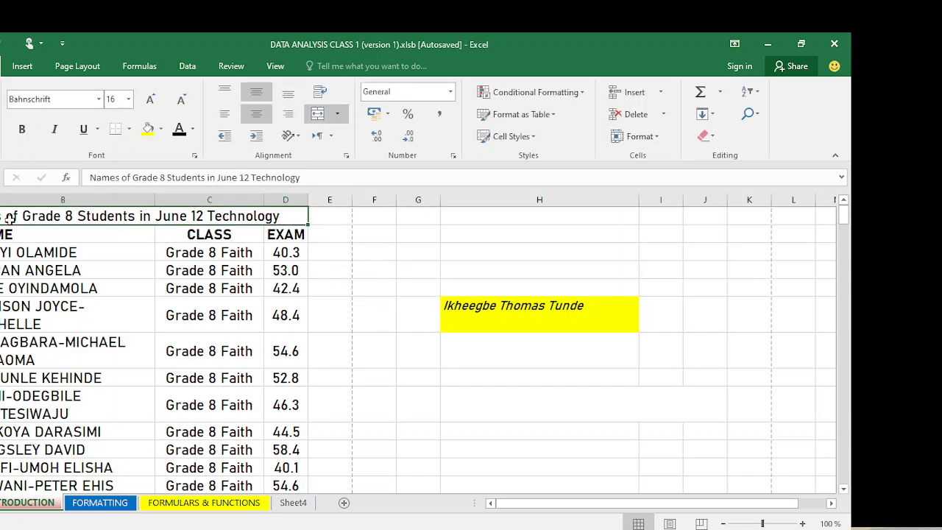
{"action": "left_click", "coordinate": [22, 130]}
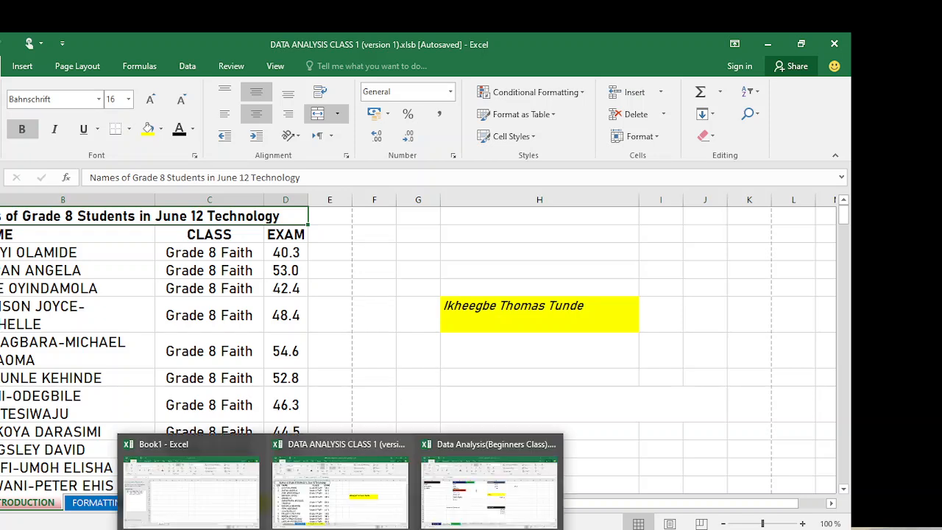
{"action": "left_click", "coordinate": [475, 514]}
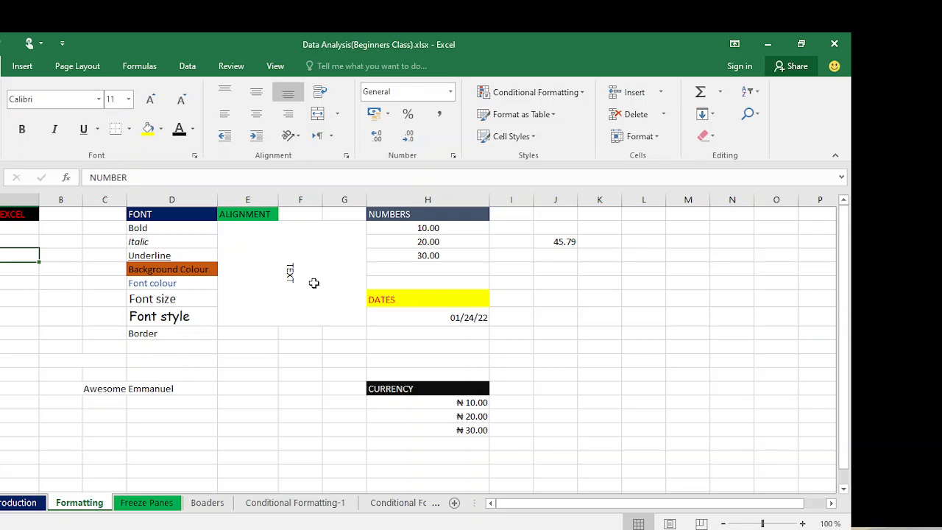
{"action": "left_click", "coordinate": [158, 388]}
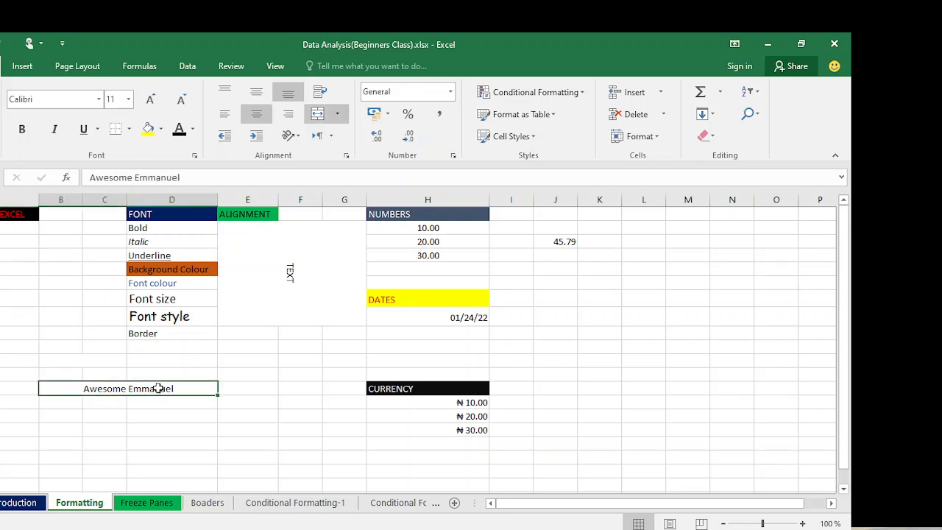
{"action": "left_click", "coordinate": [434, 305]}
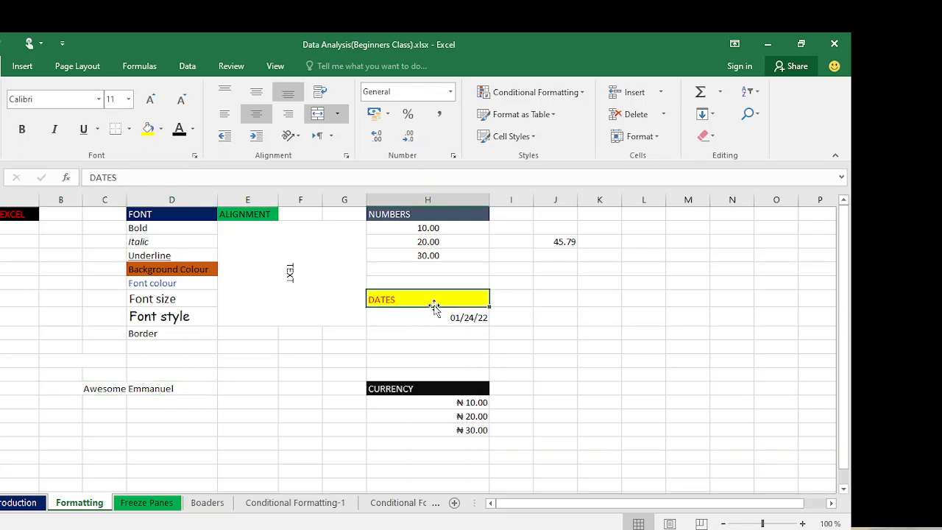
{"action": "left_click", "coordinate": [426, 228]}
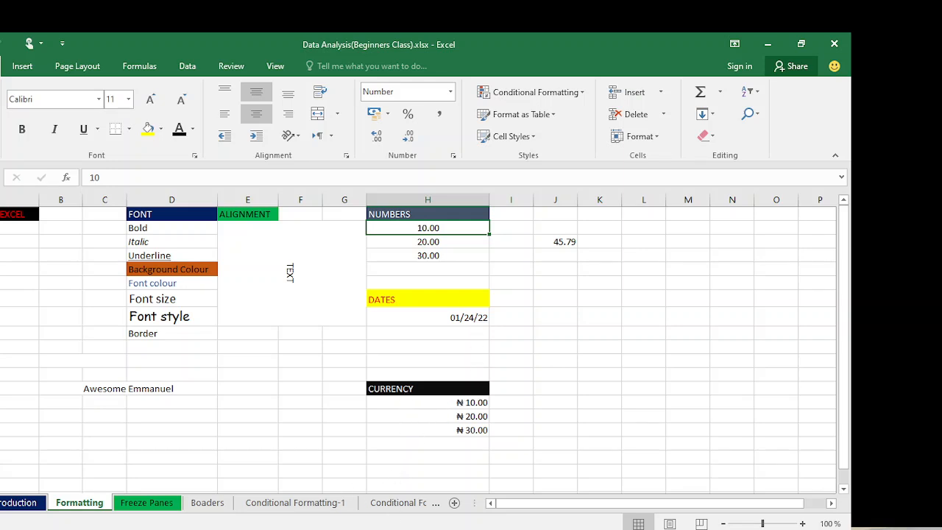
{"action": "left_click", "coordinate": [324, 529]}
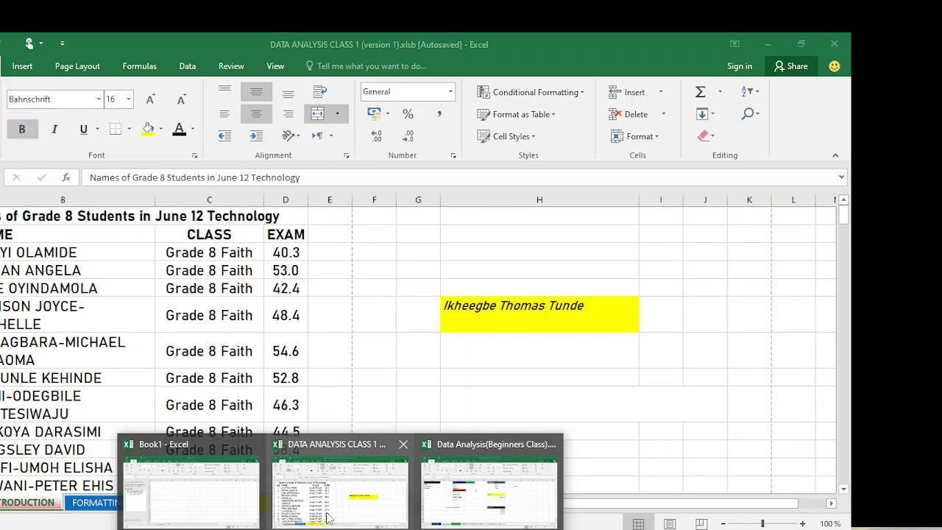
{"action": "left_click", "coordinate": [326, 520]}
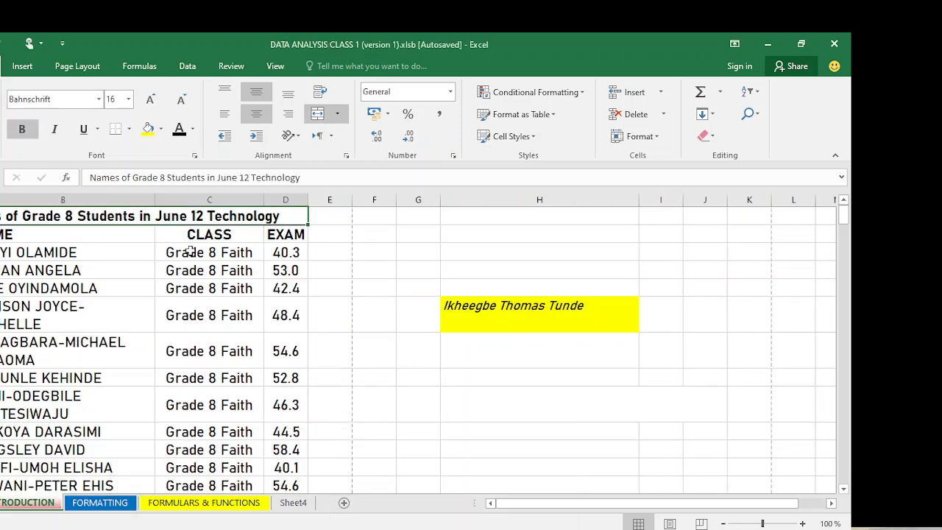
- Enter the date 02/05/2026 in the empty column H cell
{"action": "left_click", "coordinate": [372, 251]}
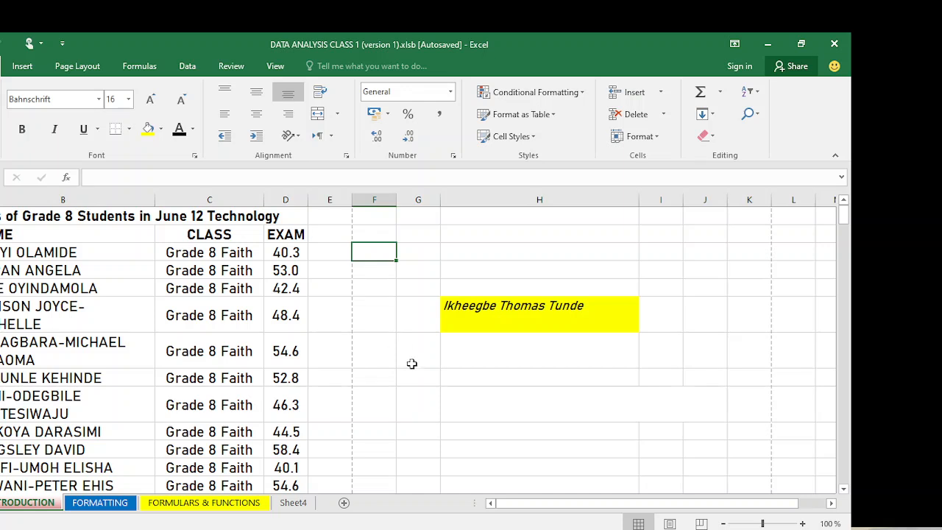
{"action": "left_click", "coordinate": [471, 377]}
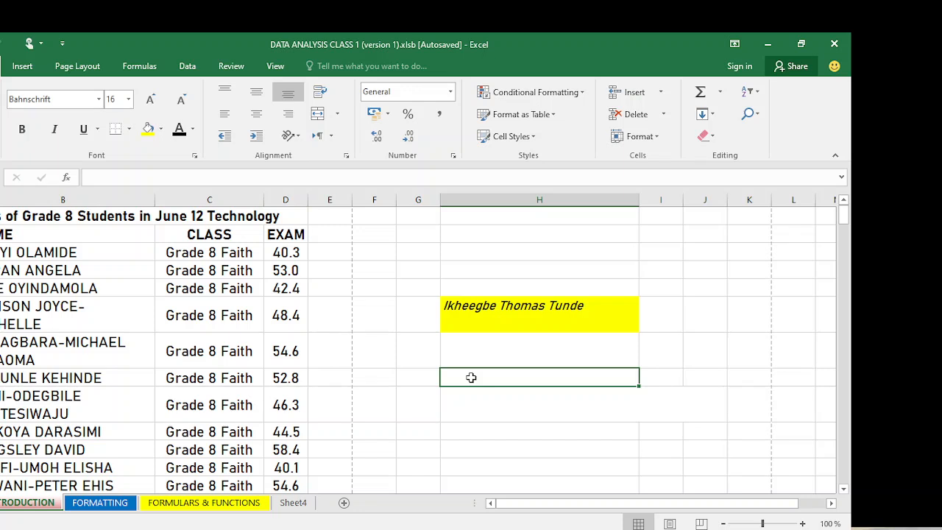
{"action": "type", "text": "02"}
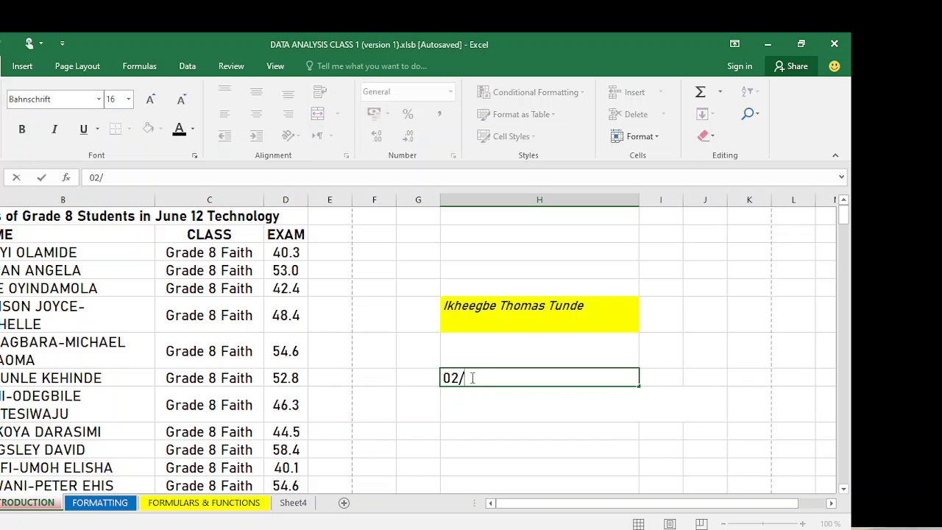
{"action": "type", "text": "/05/3"}
{"action": "key", "text": "BackSpace"}
{"action": "type", "text": "20"}
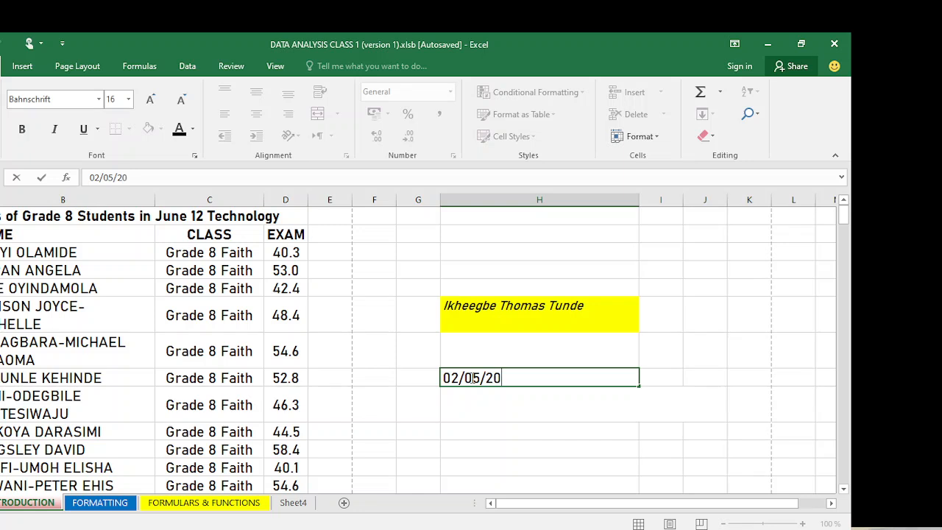
{"action": "type", "text": "26"}
{"action": "key", "text": "Return"}
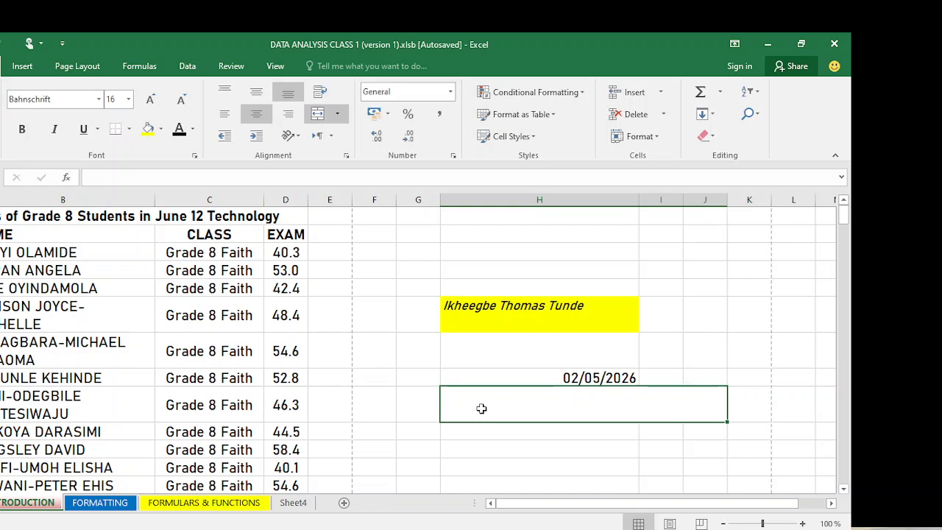
- Check the number formats of the date cell and the 40.3 score
{"action": "left_click", "coordinate": [550, 380]}
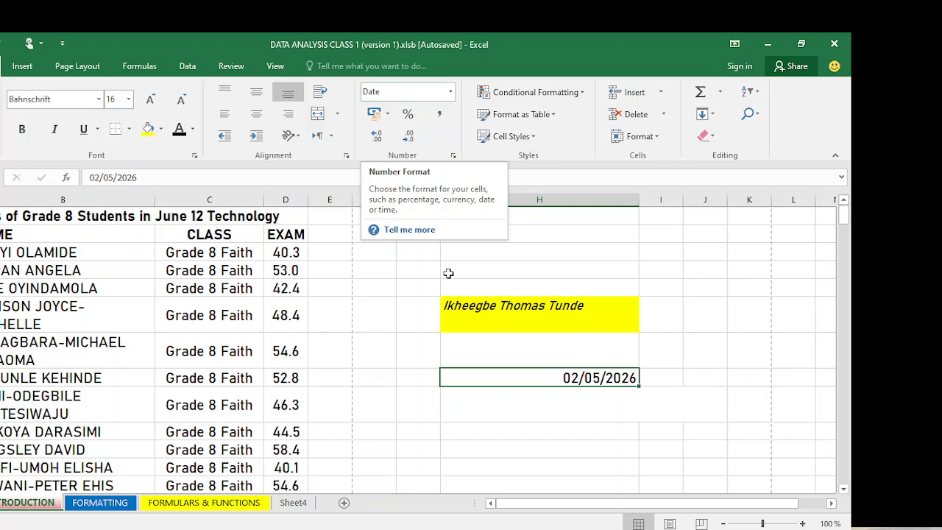
{"action": "left_click", "coordinate": [482, 337]}
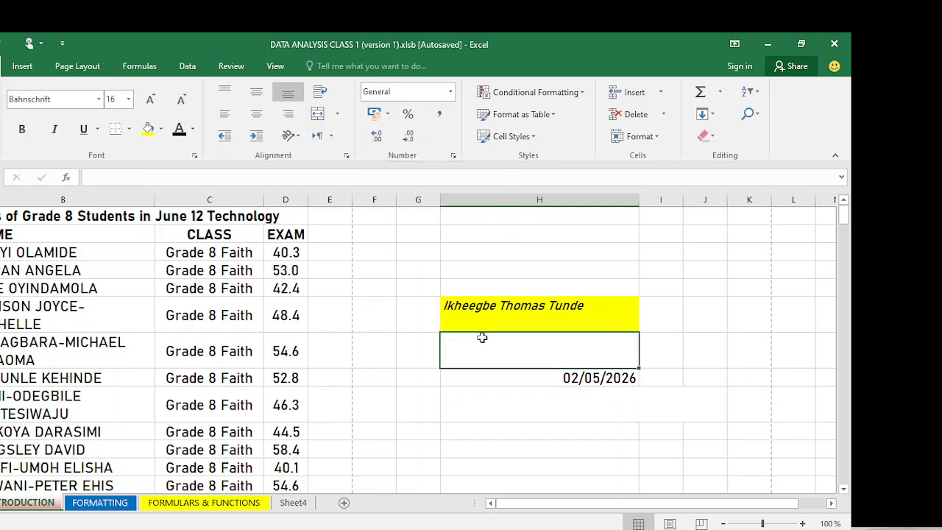
{"action": "left_click", "coordinate": [236, 302]}
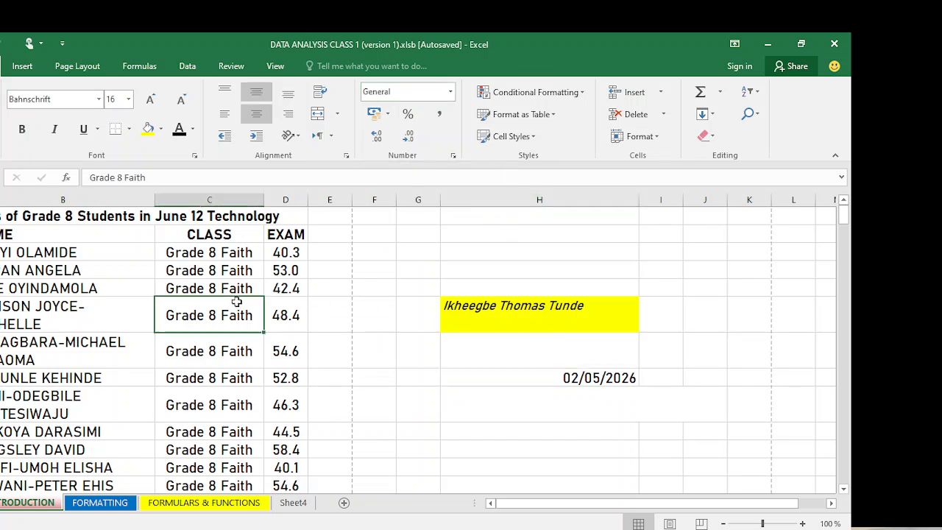
{"action": "left_click", "coordinate": [288, 256]}
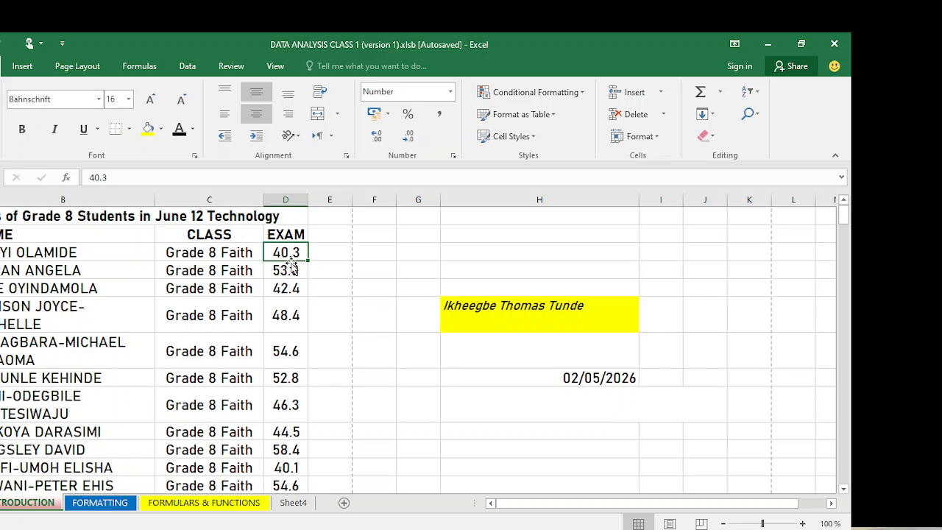
{"action": "left_click", "coordinate": [386, 256]}
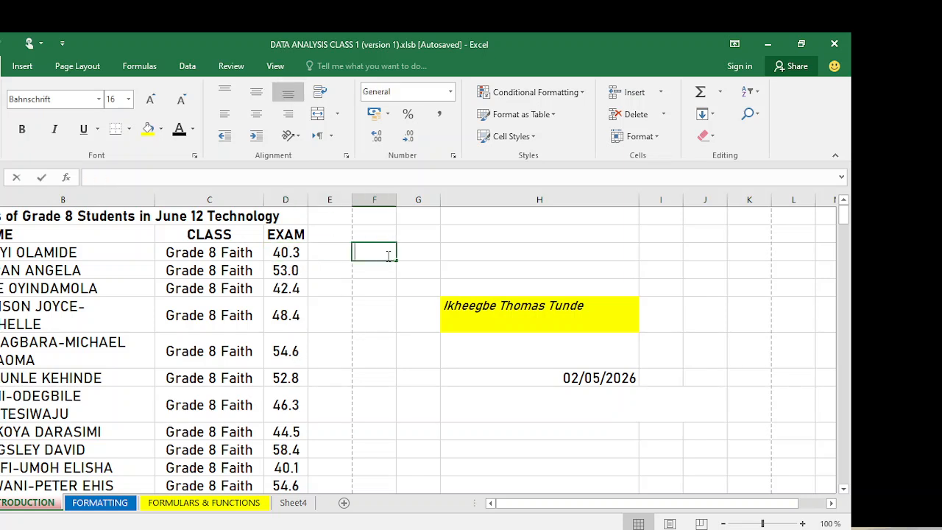
- Enter 450 in column F beside 40.3 and apply the Number format
{"action": "type", "text": "450"}
{"action": "left_click", "coordinate": [387, 294]}
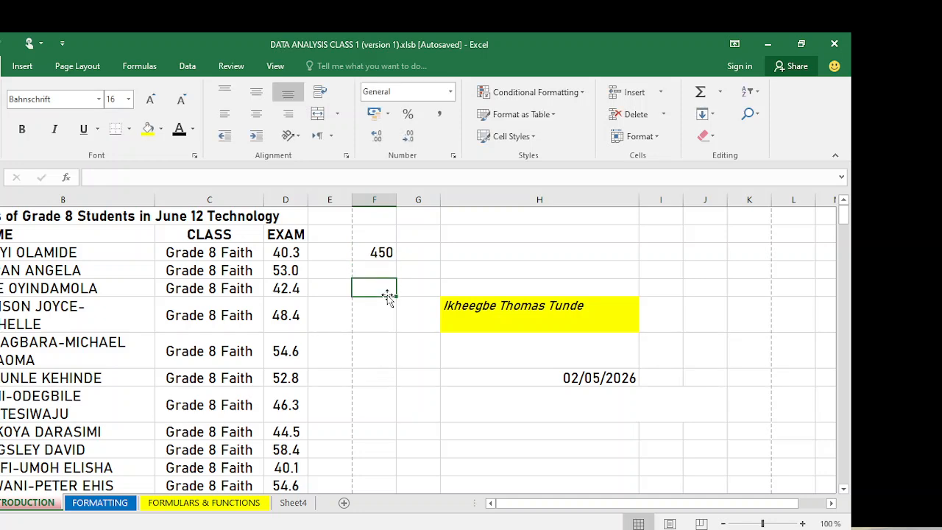
{"action": "left_click", "coordinate": [377, 253]}
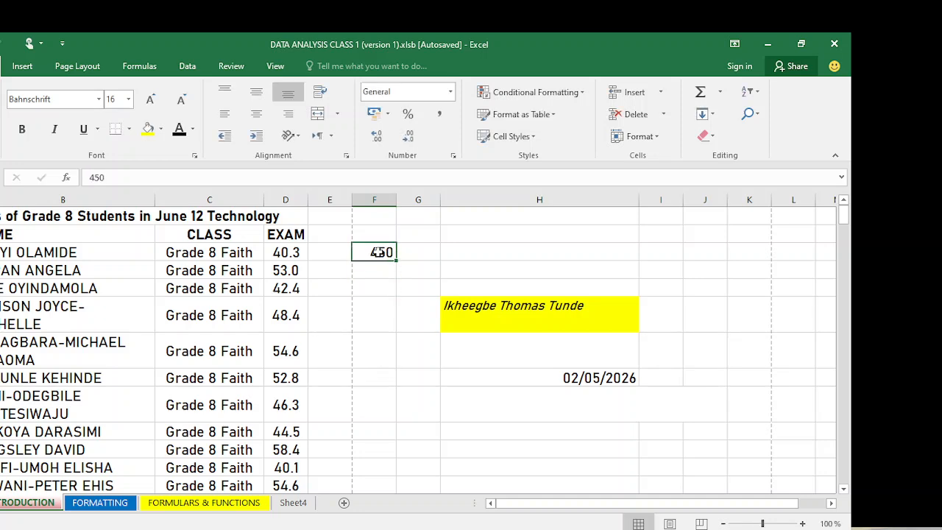
{"action": "left_click", "coordinate": [450, 93]}
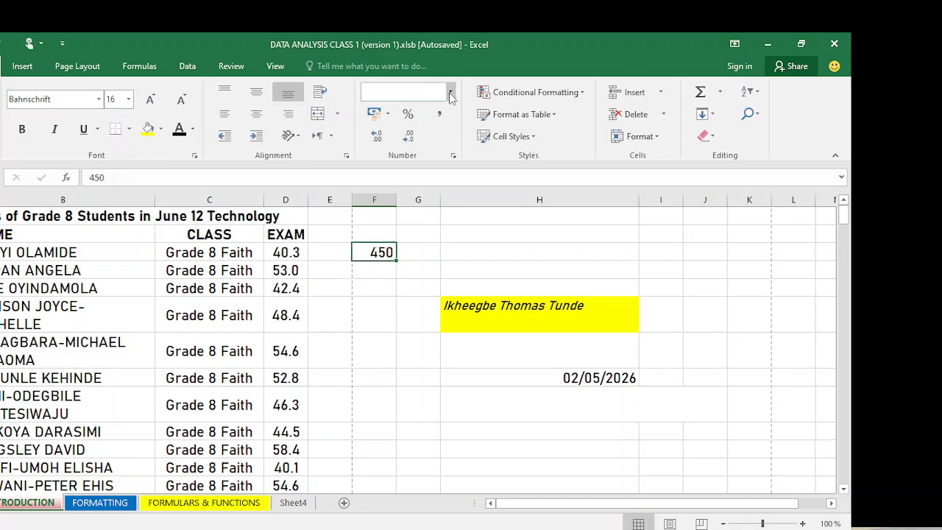
{"action": "left_click", "coordinate": [451, 97]}
{"action": "left_click", "coordinate": [451, 98]}
{"action": "left_click", "coordinate": [451, 96]}
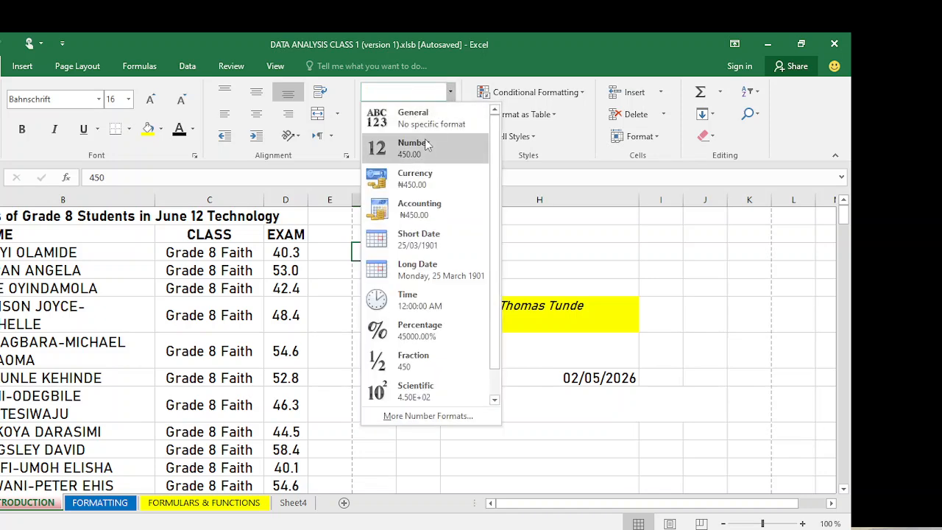
{"action": "left_click", "coordinate": [425, 151]}
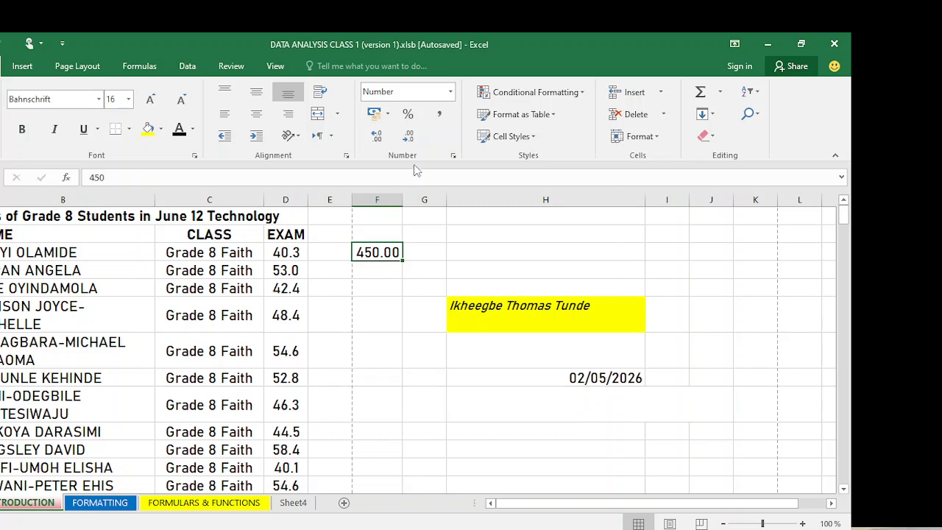
- Adjust the decimals so 450 shows as a whole number with no decimal places
{"action": "left_click", "coordinate": [402, 142]}
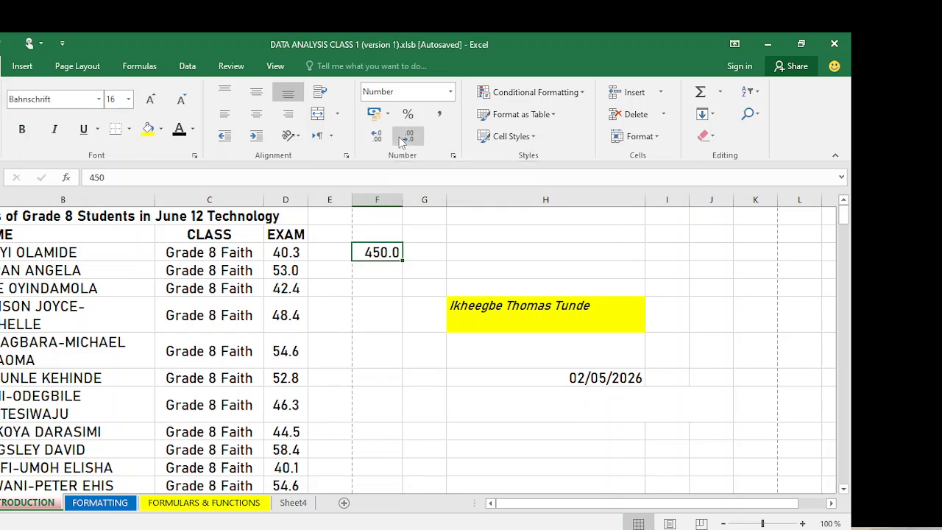
{"action": "left_click", "coordinate": [402, 142]}
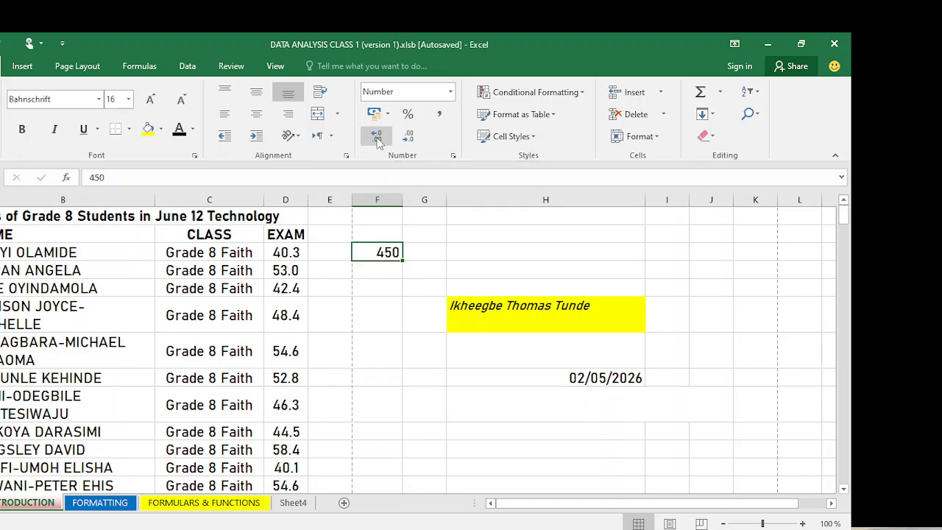
{"action": "left_click", "coordinate": [375, 136]}
{"action": "left_click", "coordinate": [376, 135]}
{"action": "left_click", "coordinate": [375, 136]}
{"action": "left_click", "coordinate": [402, 142]}
{"action": "left_click", "coordinate": [402, 142]}
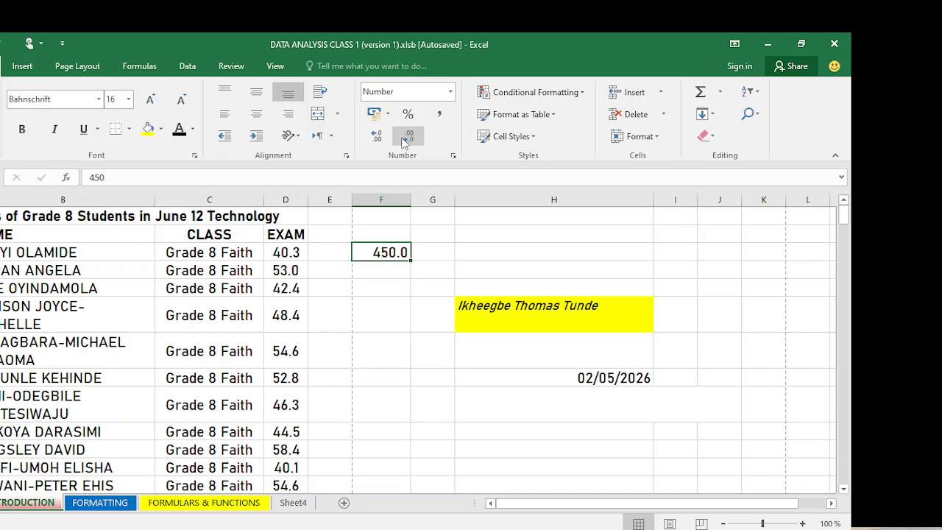
{"action": "left_click", "coordinate": [402, 143]}
{"action": "left_click", "coordinate": [396, 278]}
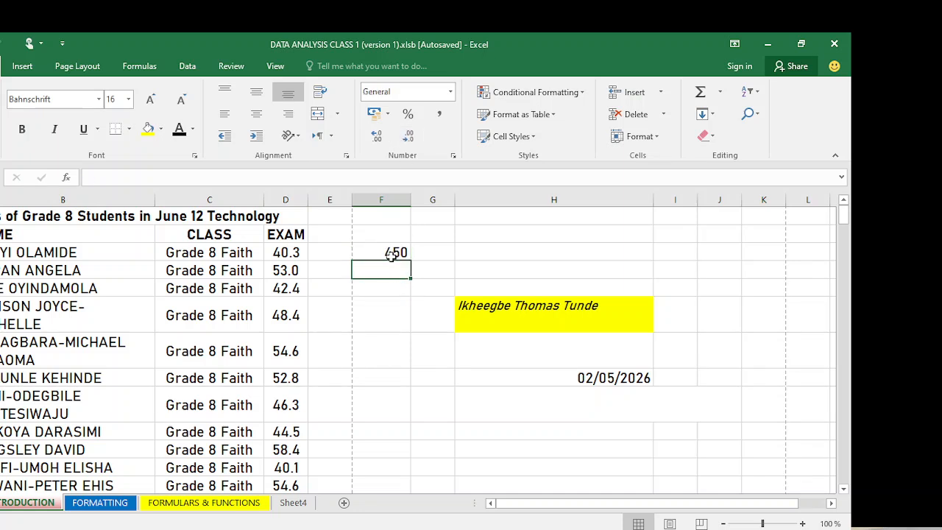
{"action": "left_click", "coordinate": [391, 254]}
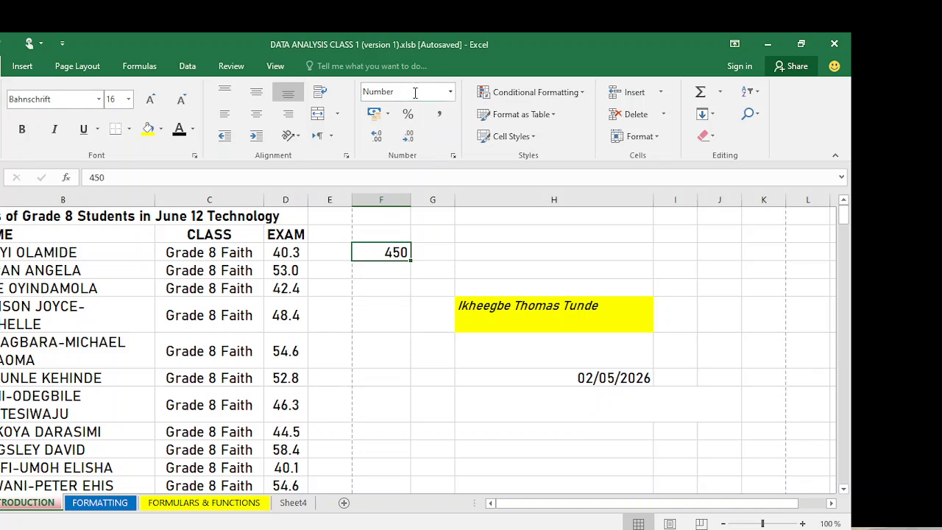
{"action": "left_click", "coordinate": [393, 271]}
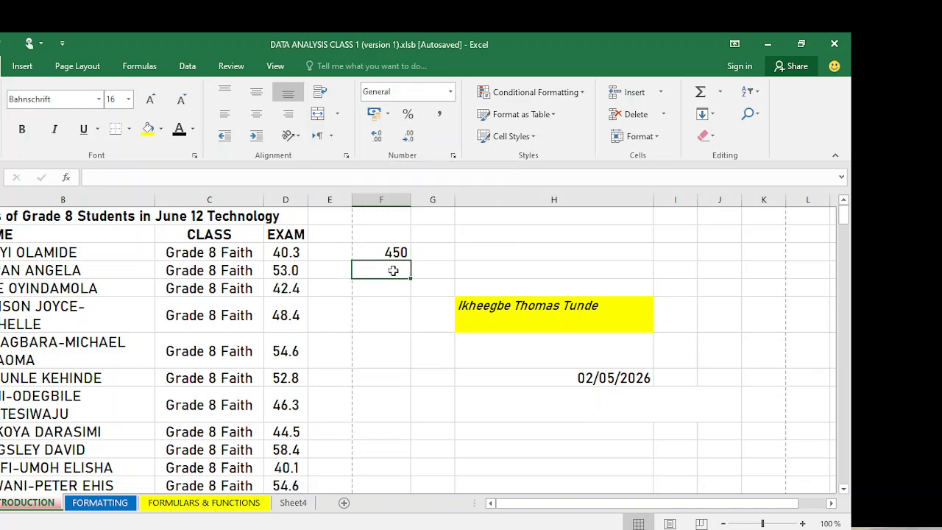
{"action": "left_click", "coordinate": [594, 378]}
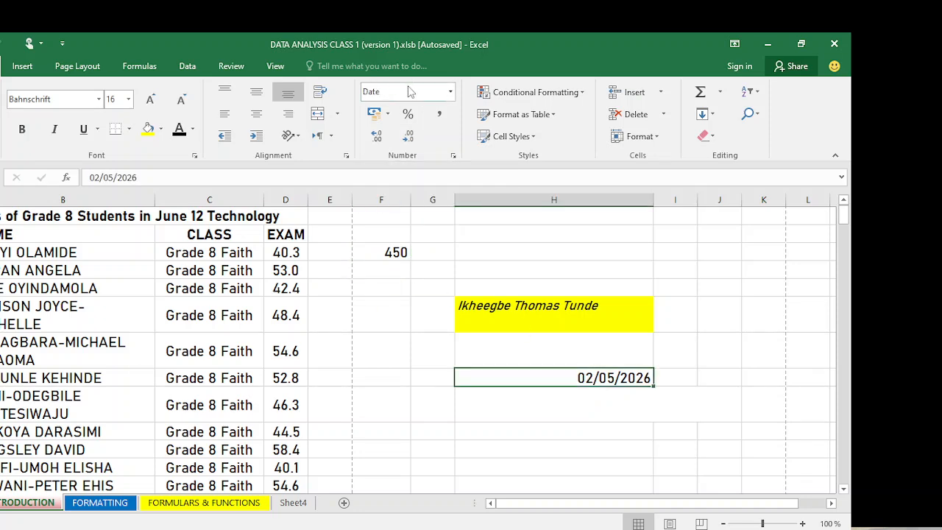
{"action": "left_click", "coordinate": [451, 92]}
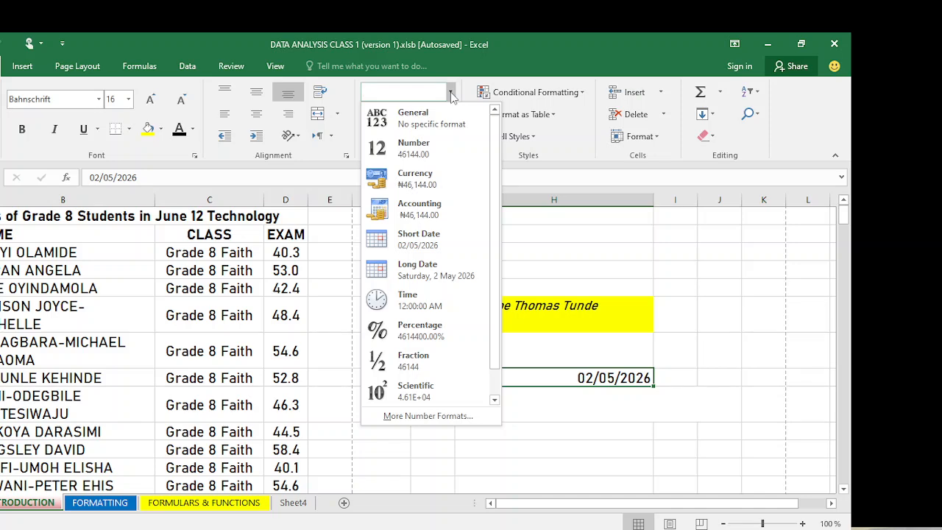
{"action": "left_click", "coordinate": [412, 267]}
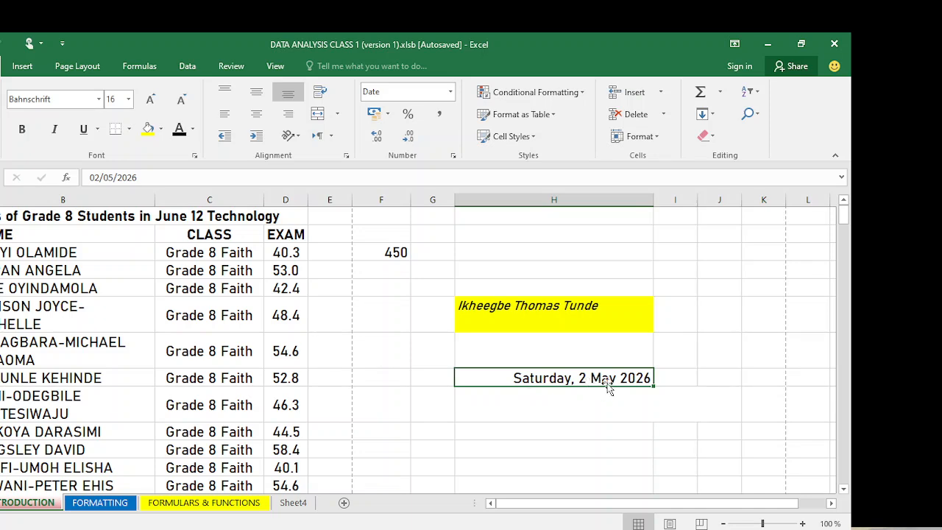
{"action": "left_click", "coordinate": [451, 91]}
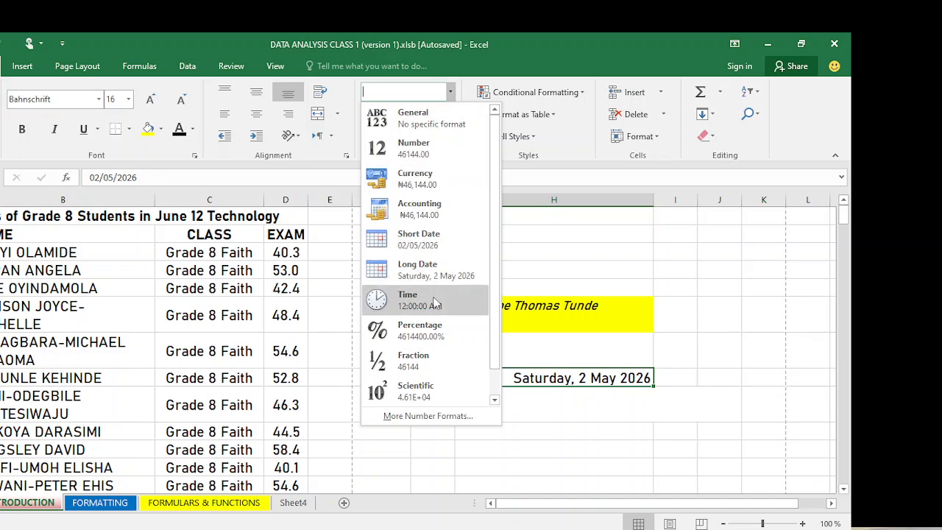
{"action": "left_click", "coordinate": [429, 243]}
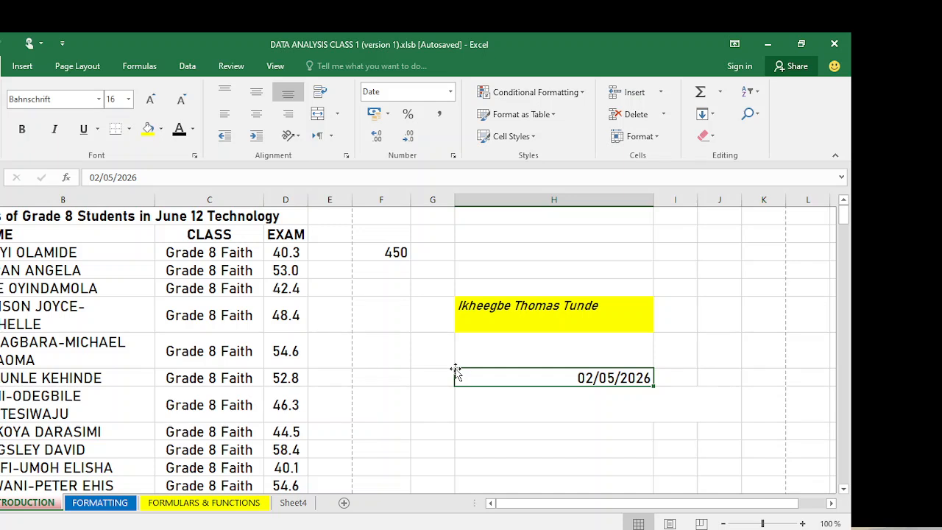
{"action": "left_click", "coordinate": [372, 252]}
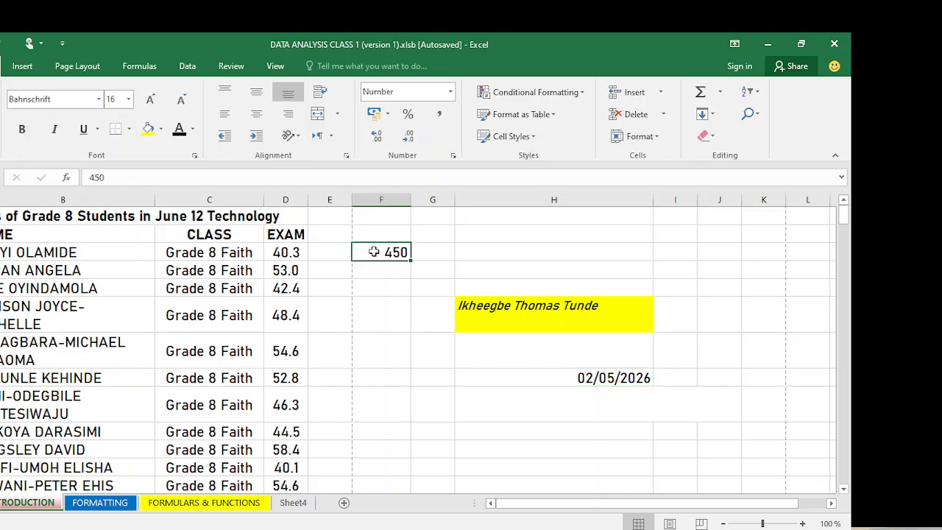
- Format the 450 in F4 as Currency so it shows ₦450.00
{"action": "left_click", "coordinate": [388, 116]}
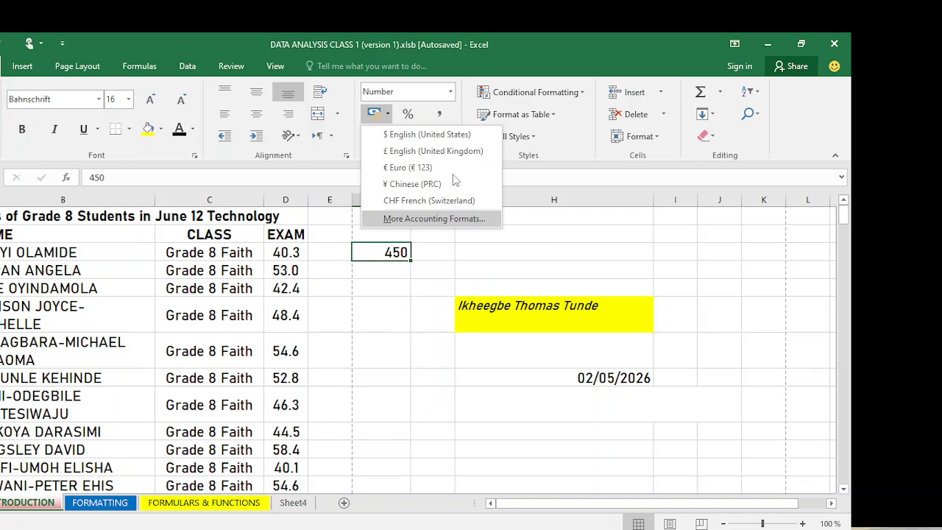
{"action": "left_click", "coordinate": [394, 118]}
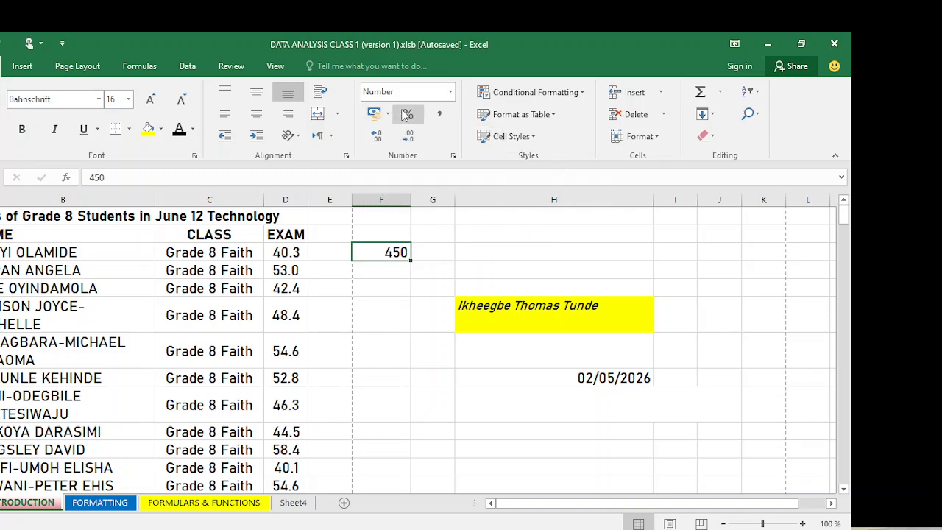
{"action": "left_click", "coordinate": [450, 91]}
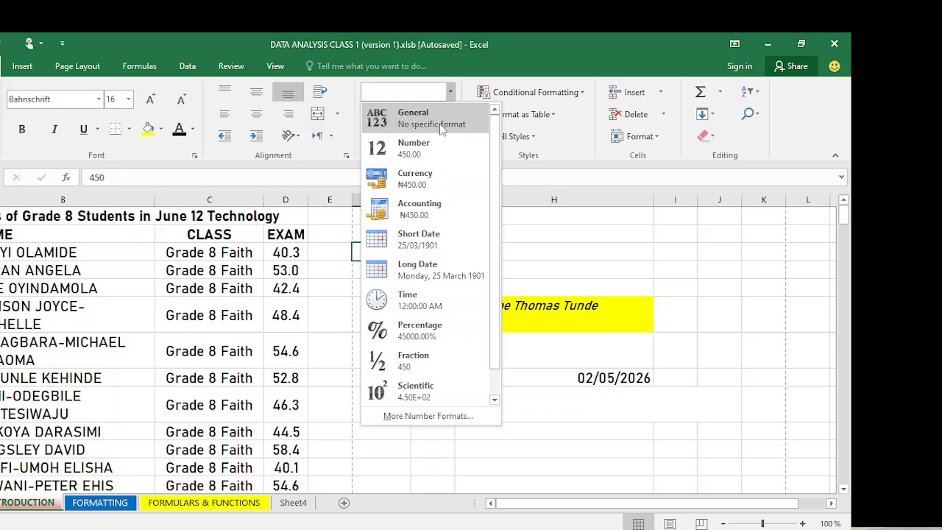
{"action": "left_click", "coordinate": [415, 179]}
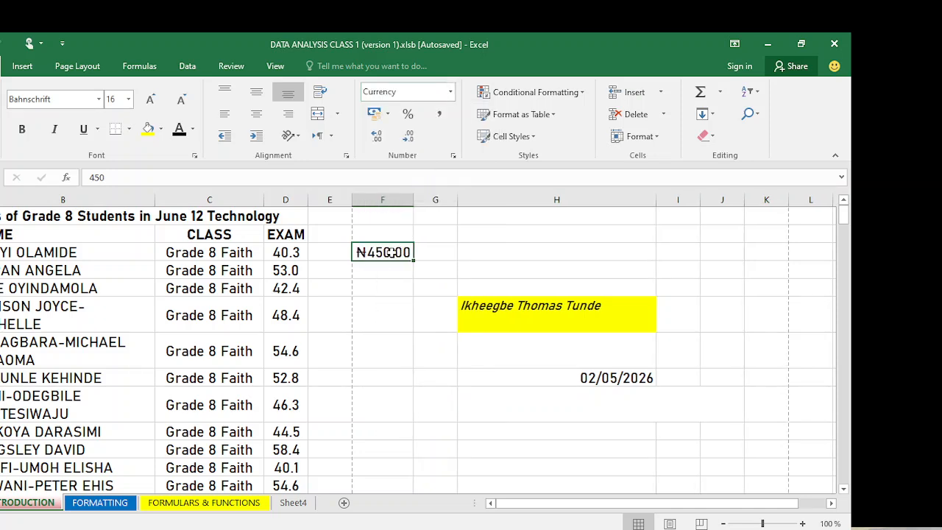
- Bring up More Accounting Formats for the full Format Cells accounting settings
{"action": "left_click", "coordinate": [444, 94]}
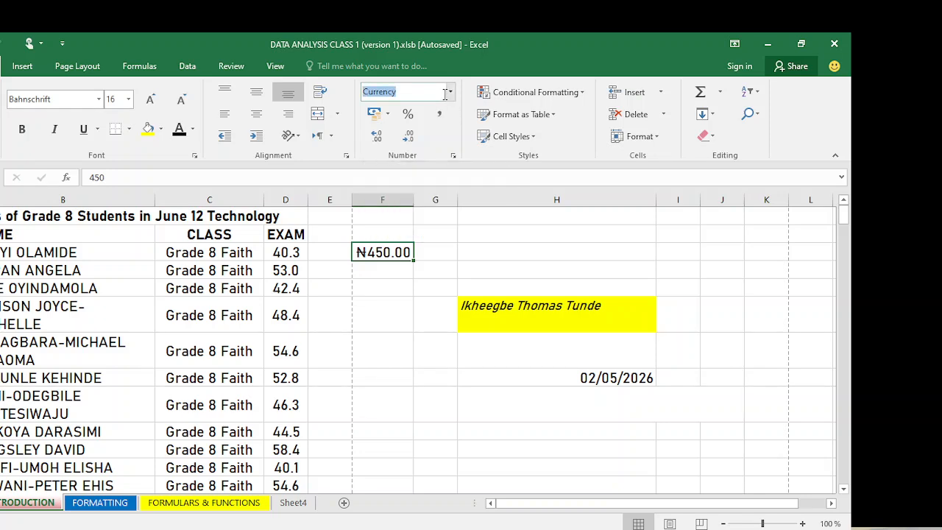
{"action": "left_click", "coordinate": [450, 92]}
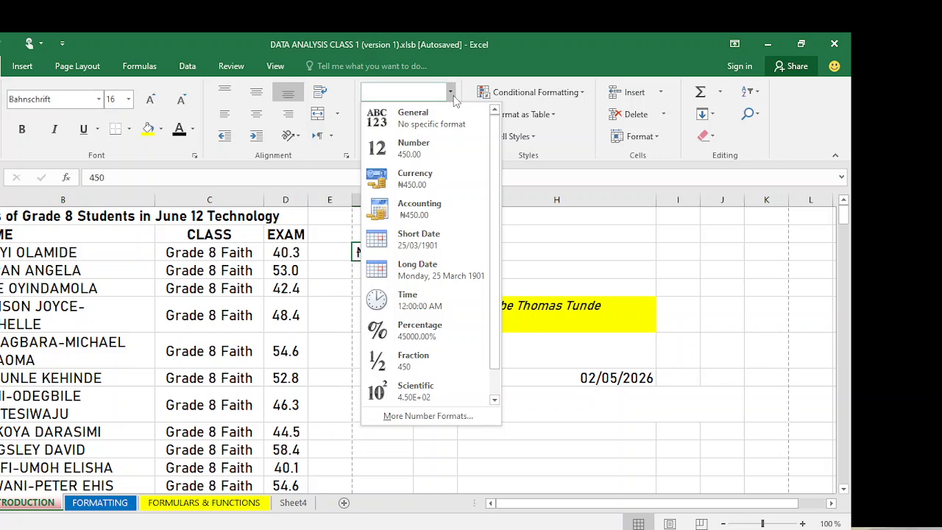
{"action": "left_click", "coordinate": [454, 96]}
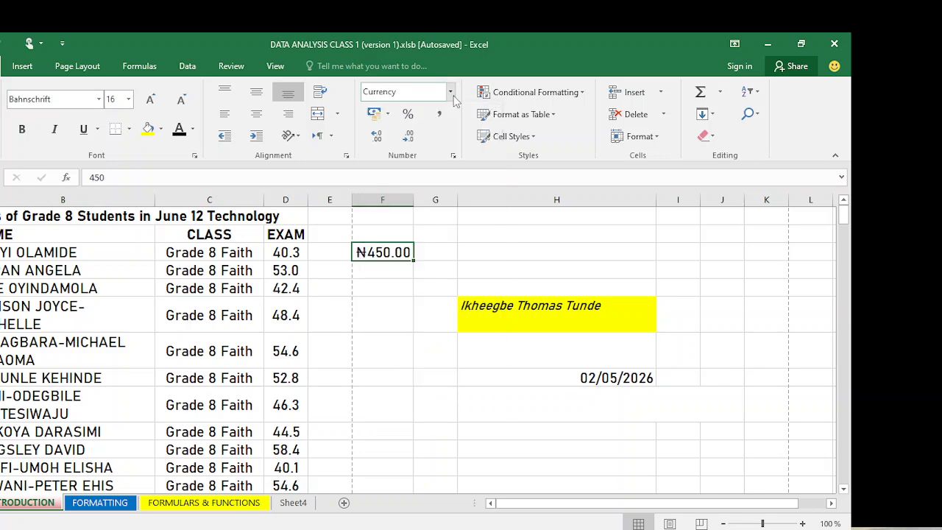
{"action": "left_click", "coordinate": [387, 115]}
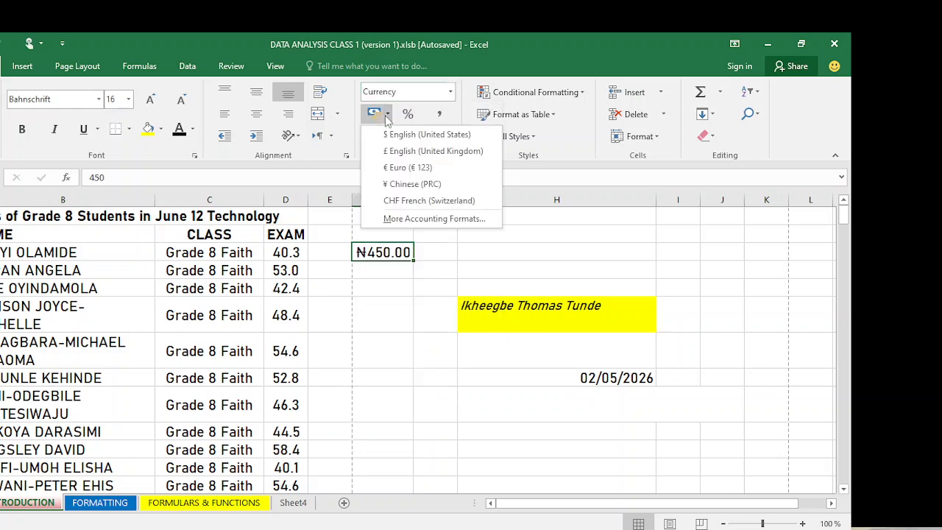
{"action": "left_click", "coordinate": [412, 219]}
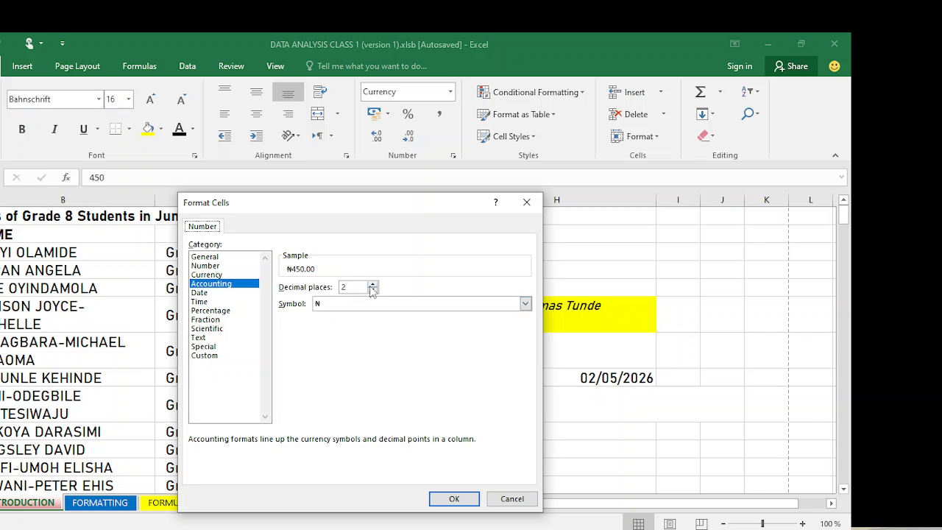
- Browse the currency Symbol list, then cancel Format Cells, keeping ₦450.00 in F4
{"action": "left_click", "coordinate": [524, 304]}
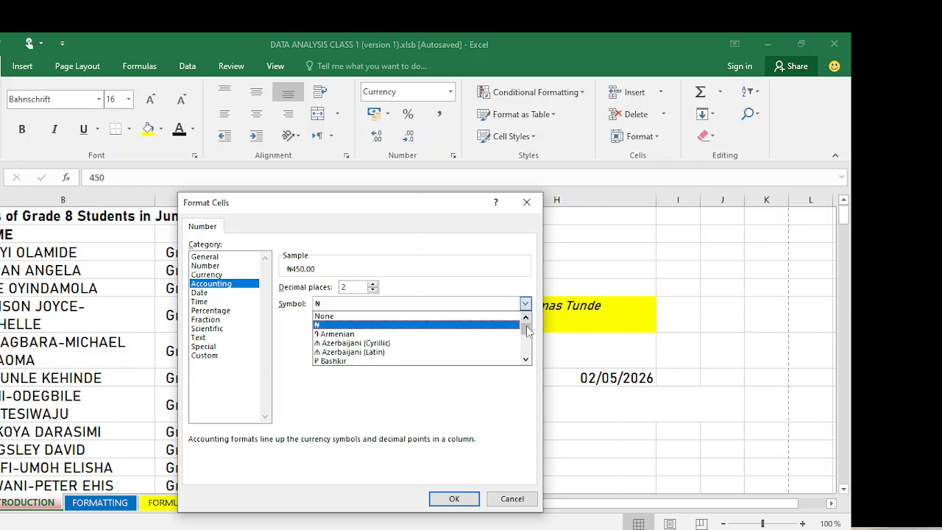
{"action": "mouse_move", "coordinate": [526, 328]}
{"action": "left_mouse_down"}
{"action": "mouse_move", "coordinate": [525, 346]}
{"action": "mouse_move", "coordinate": [525, 324]}
{"action": "mouse_move", "coordinate": [520, 333]}
{"action": "left_mouse_up"}
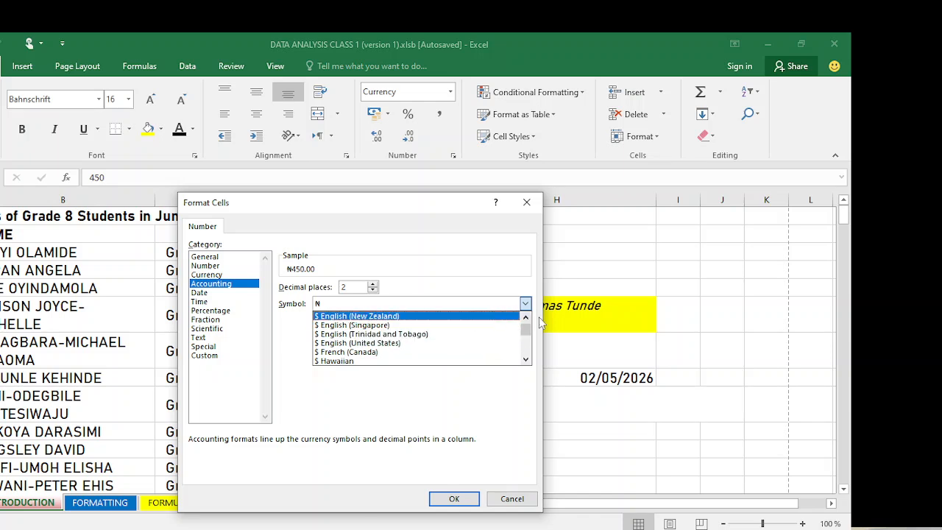
{"action": "mouse_move", "coordinate": [526, 328]}
{"action": "left_mouse_down"}
{"action": "mouse_move", "coordinate": [526, 339]}
{"action": "mouse_move", "coordinate": [525, 329]}
{"action": "left_mouse_up"}
{"action": "left_click", "coordinate": [513, 499]}
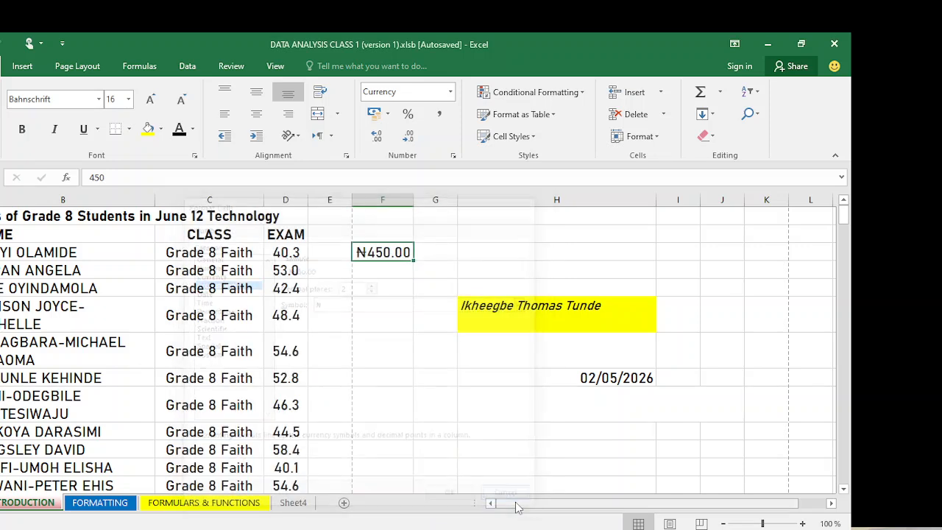
{"action": "left_click", "coordinate": [416, 287]}
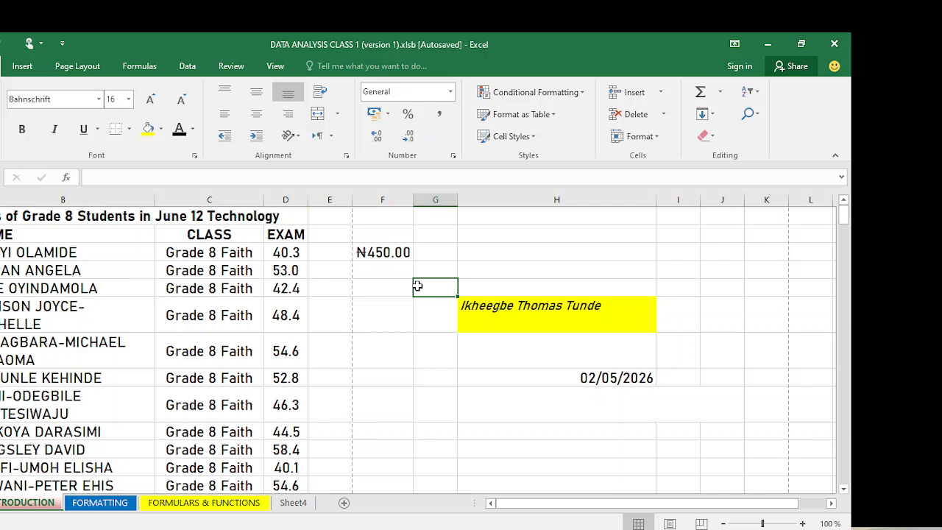
- Enter 10 in column F beside the 48.4 score and apply Percent Style, giving 1000%
{"action": "left_click", "coordinate": [382, 255]}
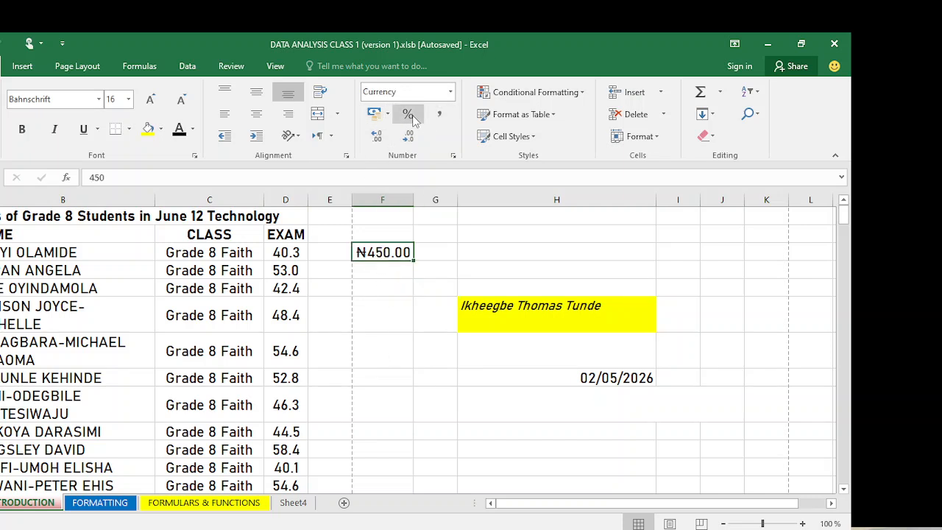
{"action": "left_click", "coordinate": [385, 312]}
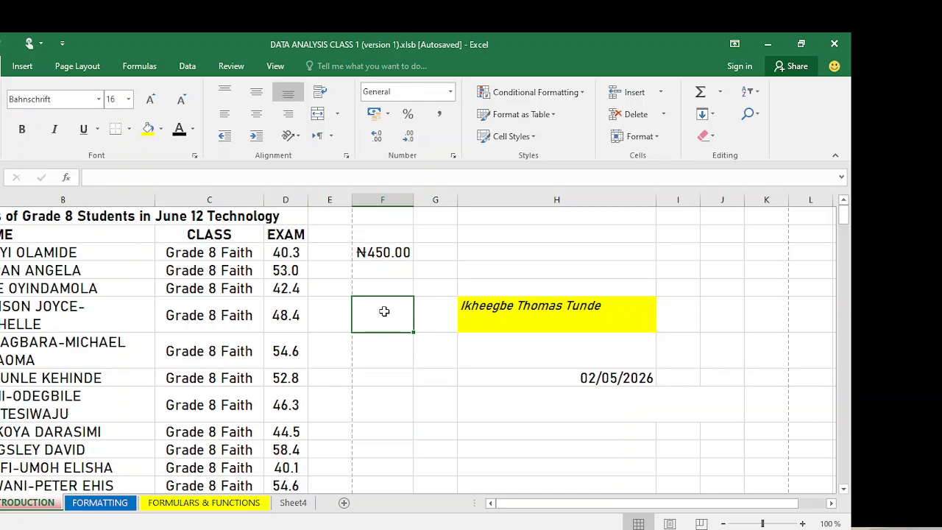
{"action": "type", "text": "10"}
{"action": "left_click", "coordinate": [393, 373]}
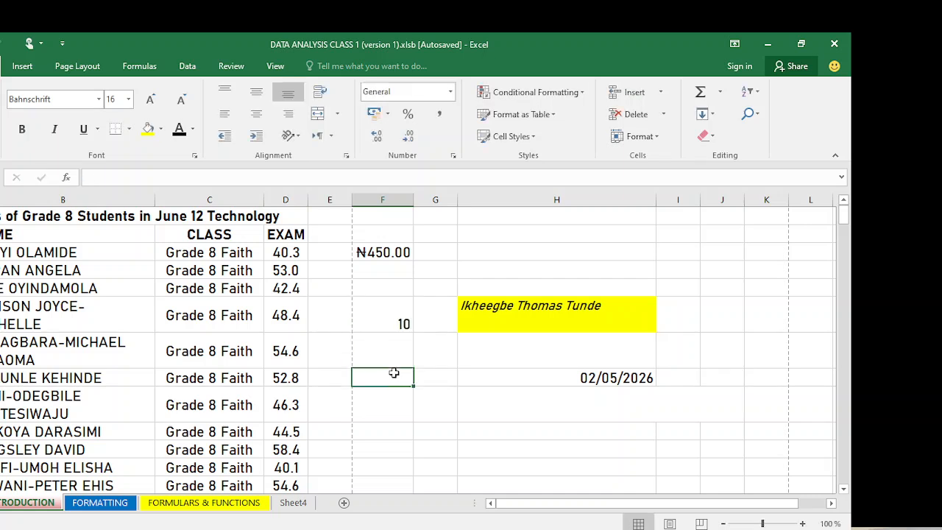
{"action": "left_click", "coordinate": [380, 320]}
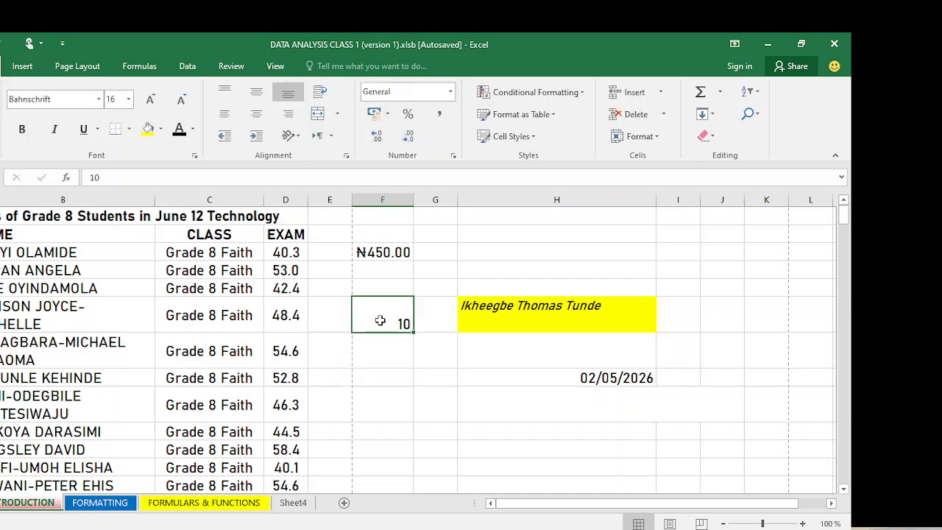
{"action": "left_click", "coordinate": [408, 114]}
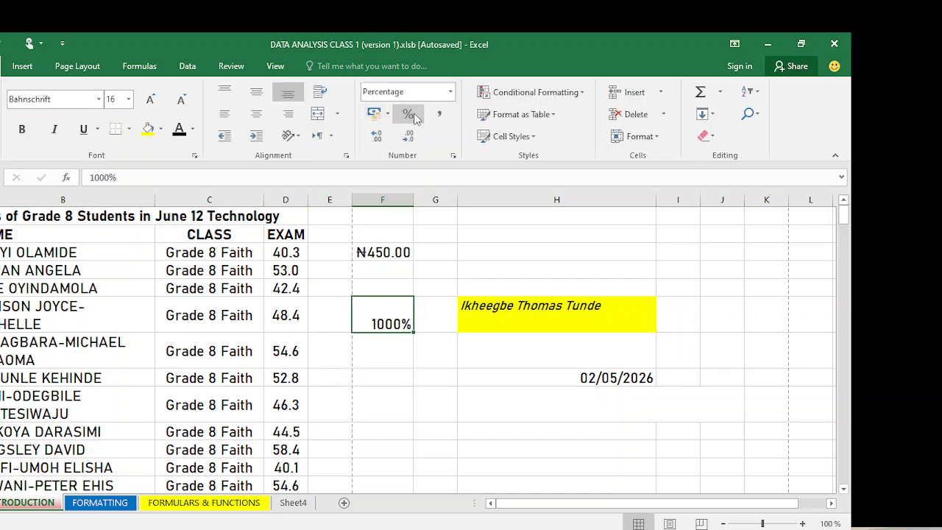
- Correct the 1000% value to 10% in the formula bar
{"action": "left_click", "coordinate": [404, 349]}
{"action": "left_click", "coordinate": [388, 323]}
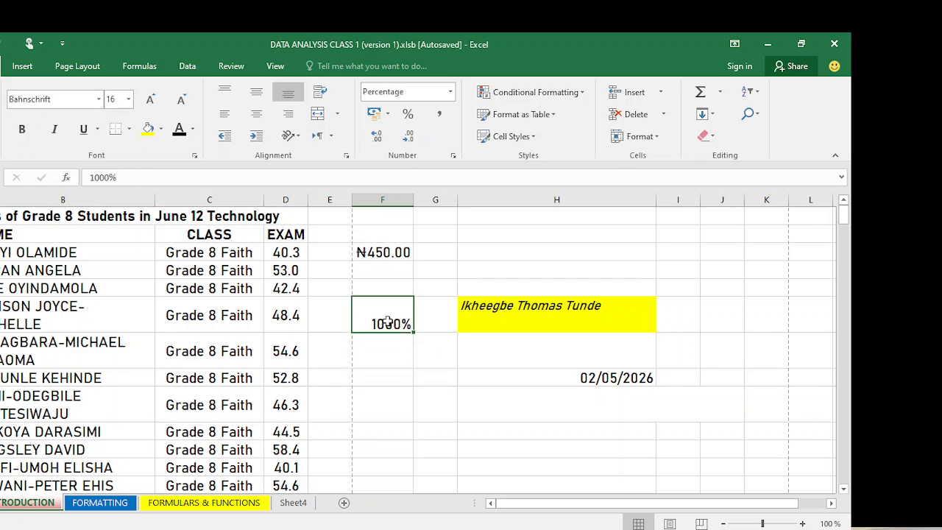
{"action": "left_click", "coordinate": [104, 177]}
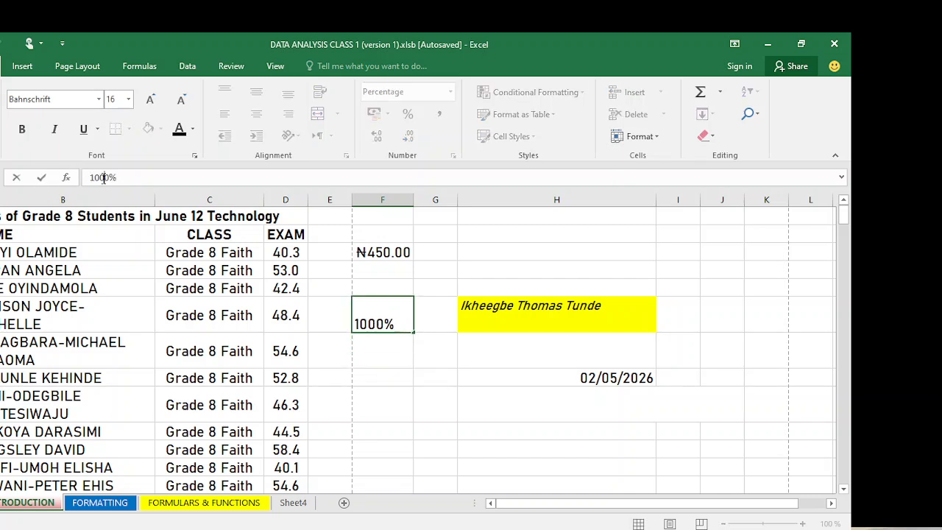
{"action": "key", "text": "BackSpace"}
{"action": "key", "text": "BackSpace"}
{"action": "left_click", "coordinate": [369, 361]}
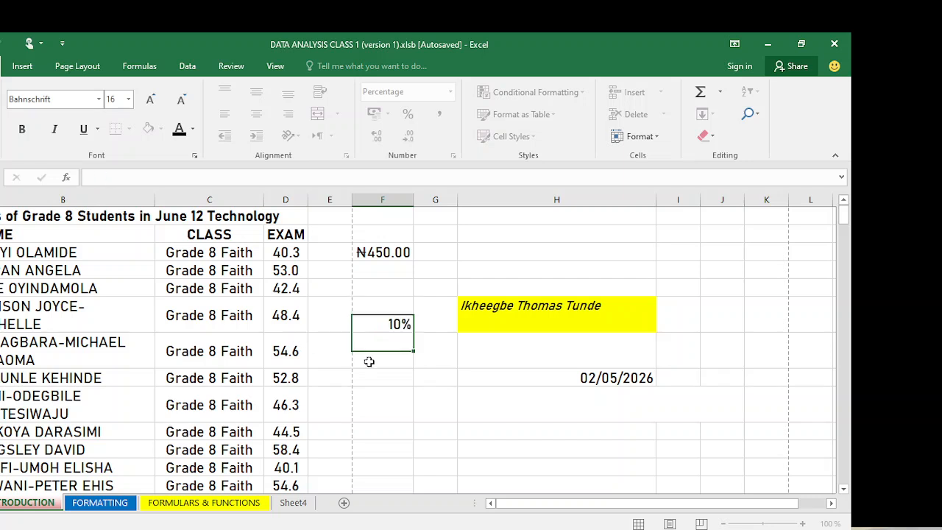
{"action": "left_click", "coordinate": [385, 318]}
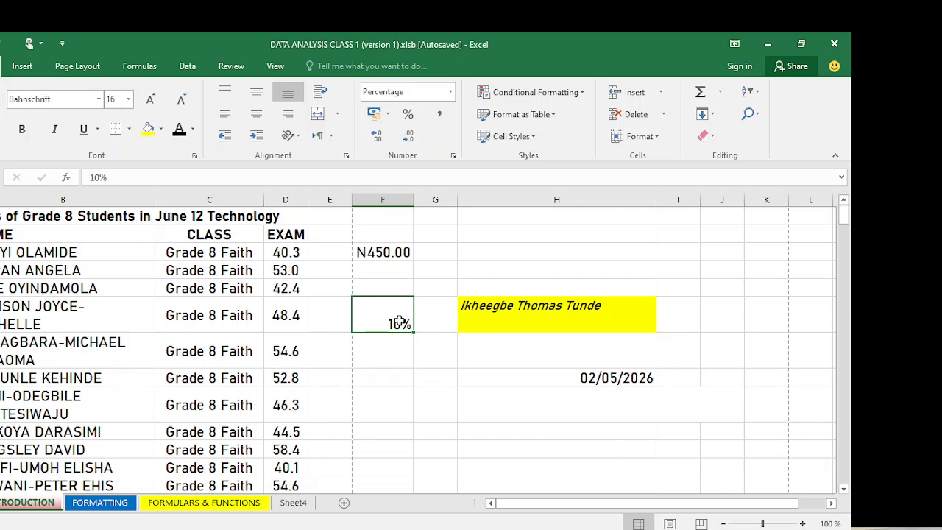
{"action": "left_click", "coordinate": [394, 353]}
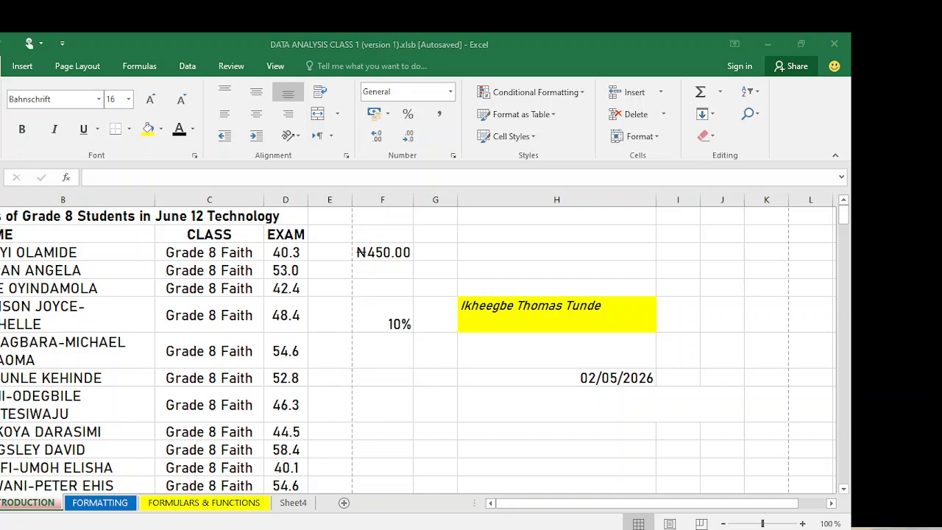
- Switch from Excel to OBS and stop the screen recording
{"action": "key", "text": "alt+Tab"}
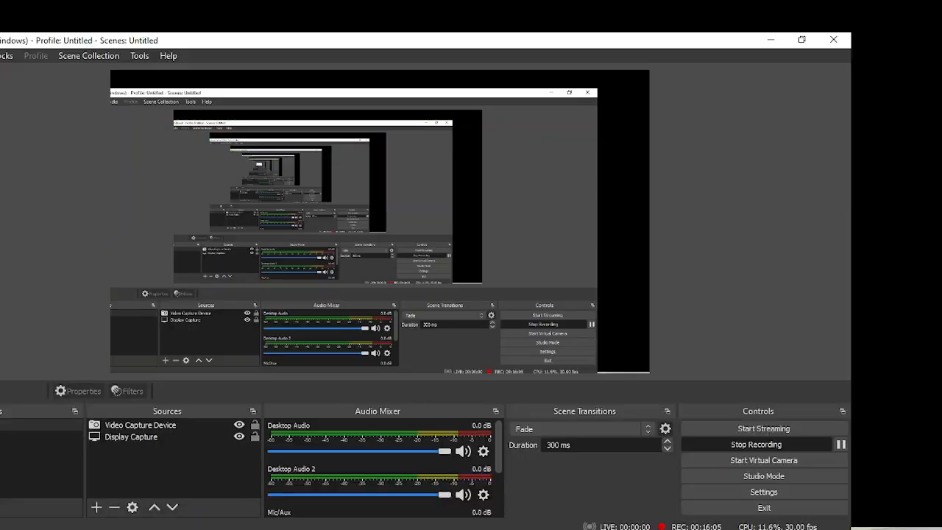
{"action": "left_click", "coordinate": [766, 443]}
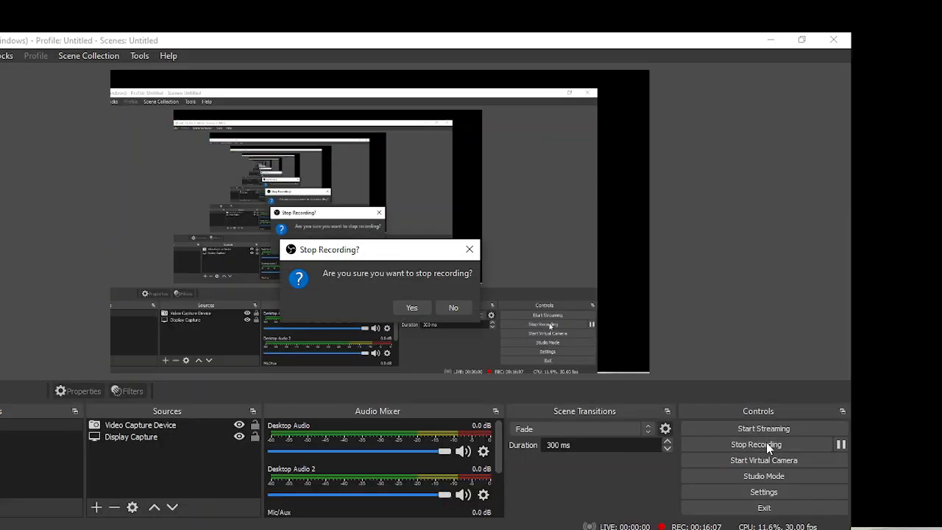